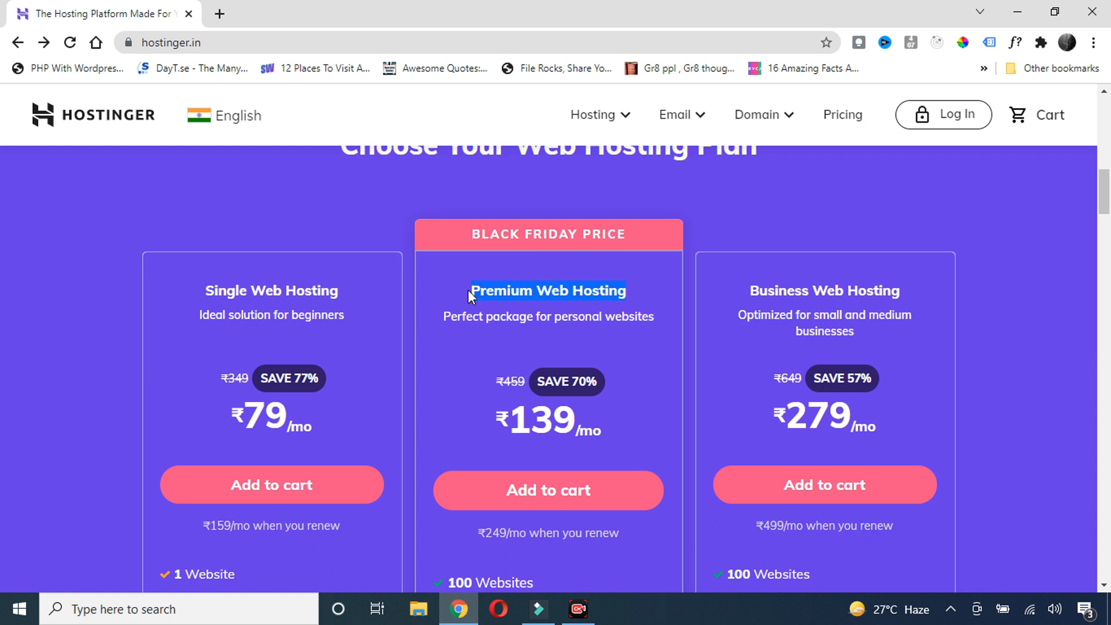
Step: Review the Premium Web Hosting plan's features, including SSD storage, free domain, free SSL and the money-back guarantee
scroll(537, 282, "down", 4)
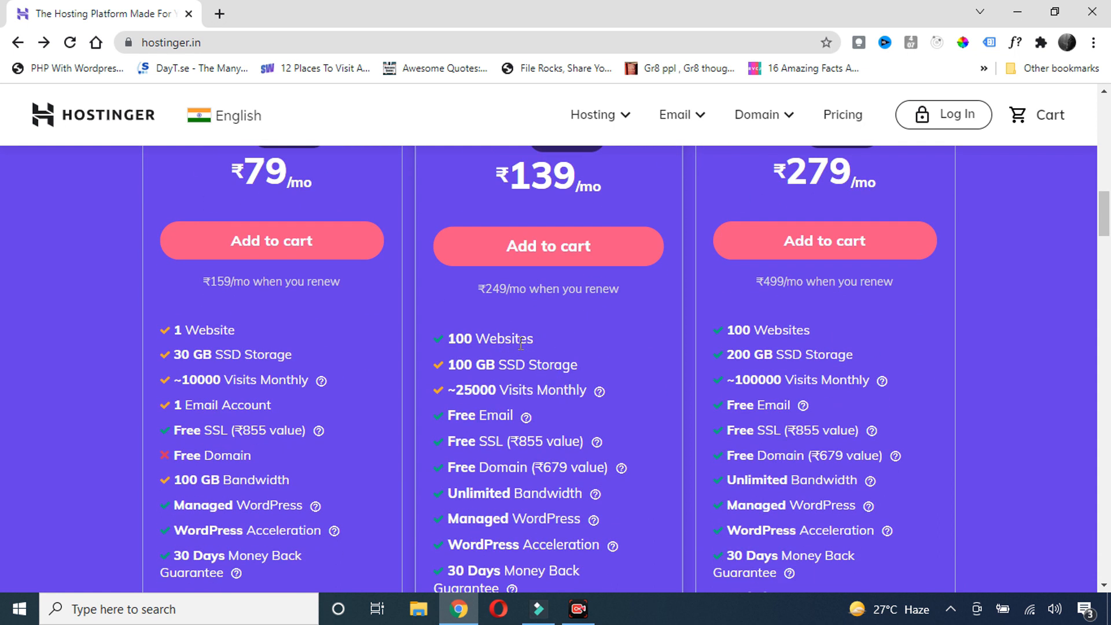
key("ctrl+a")
left_click(552, 332)
scroll(558, 334, "down", 1)
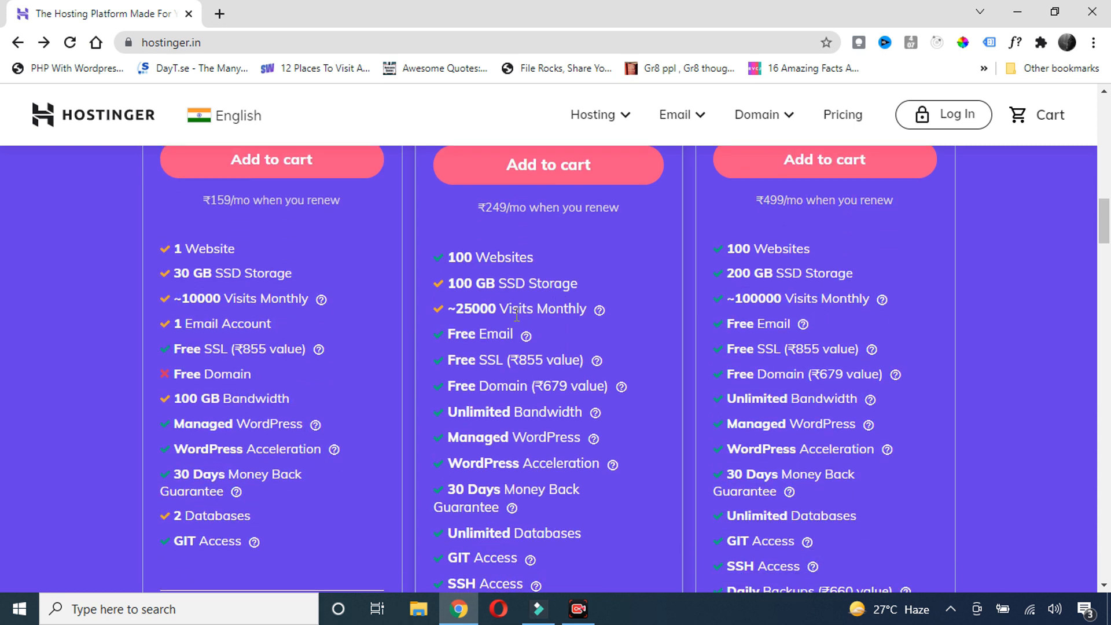
left_click_drag(453, 284, 486, 284)
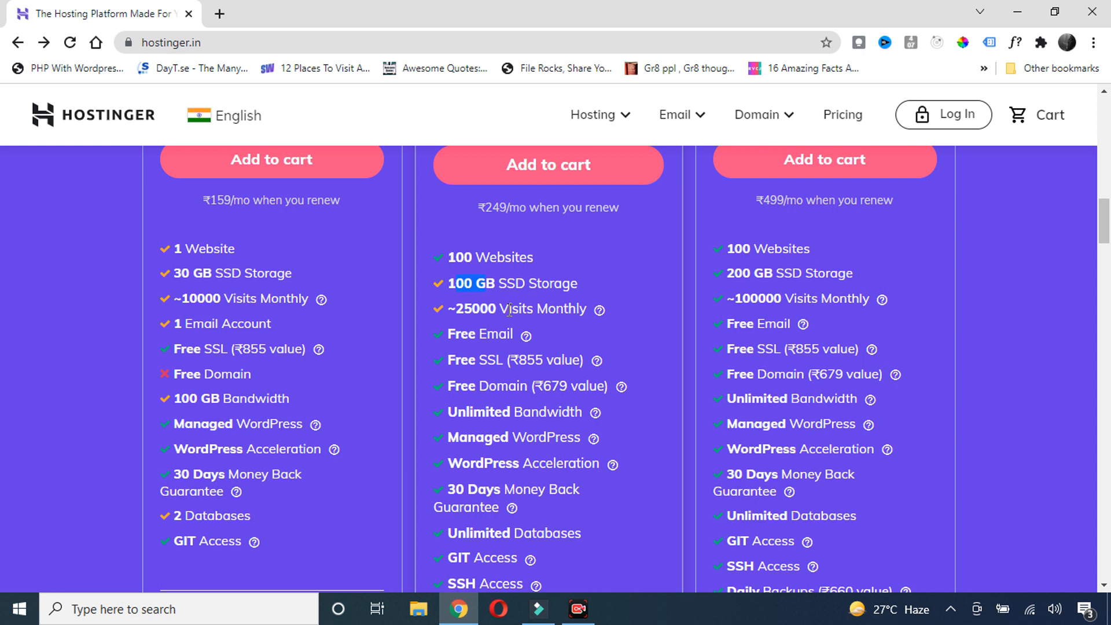
scroll(523, 303, "down", 1)
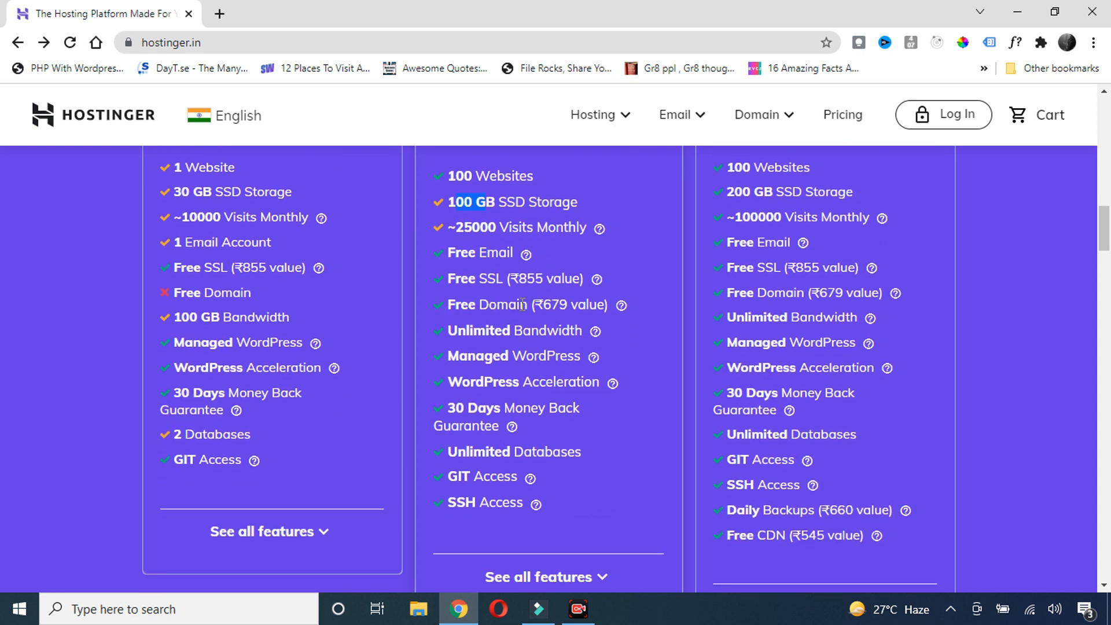
left_click_drag(448, 305, 524, 306)
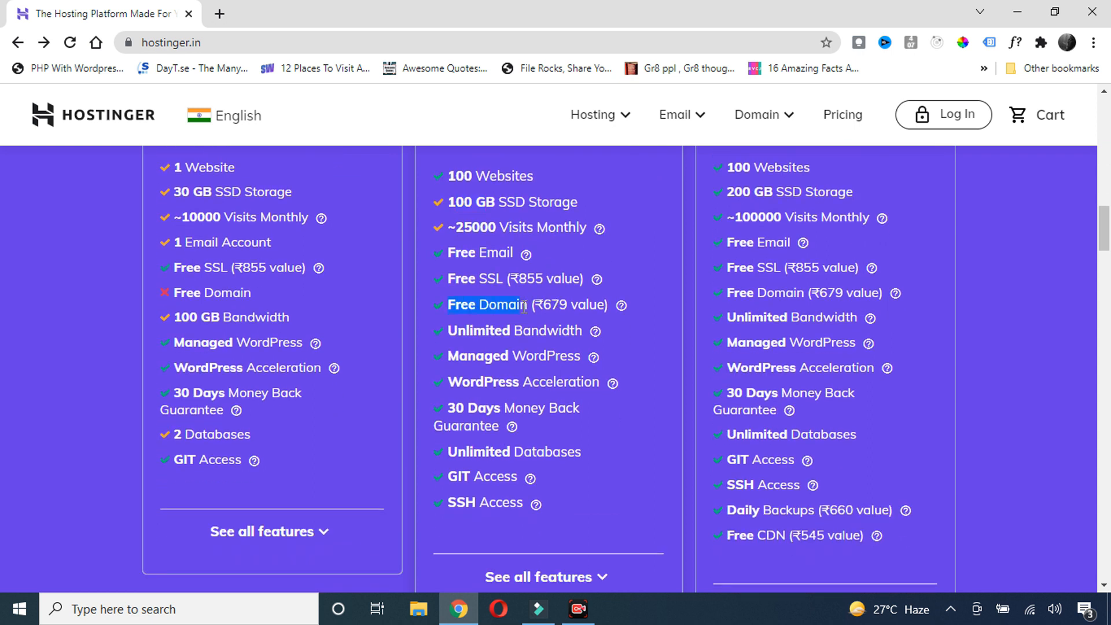
left_click_drag(450, 279, 510, 272)
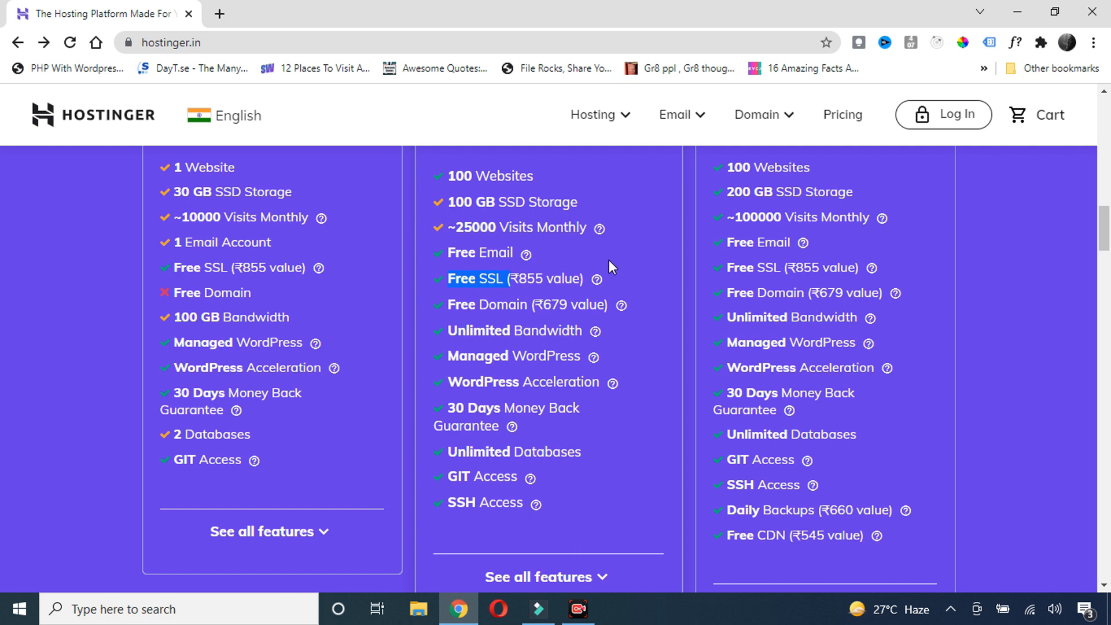
scroll(611, 267, "down", 1)
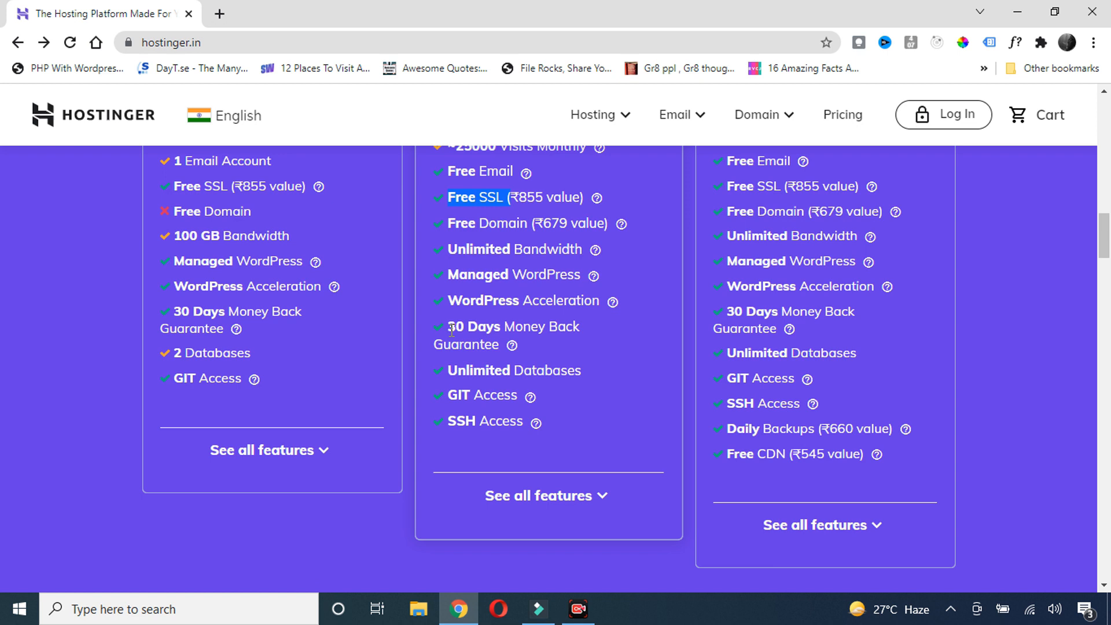
left_click_drag(450, 327, 577, 322)
scroll(615, 335, "up", 3)
scroll(615, 336, "down", 3)
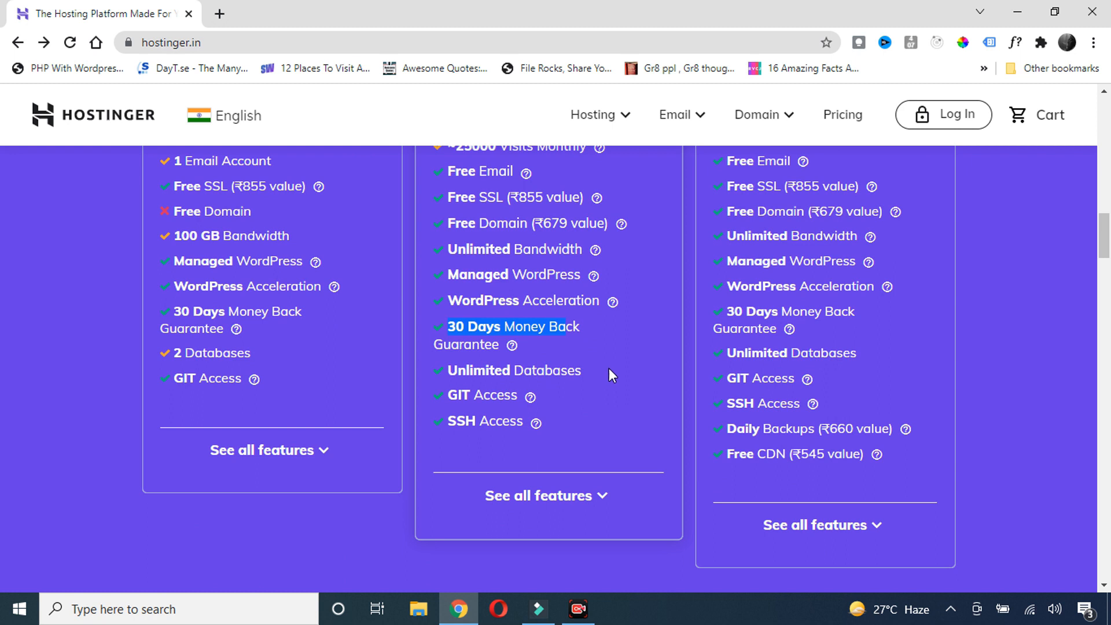
scroll(616, 350, "up", 4)
scroll(616, 351, "down", 3)
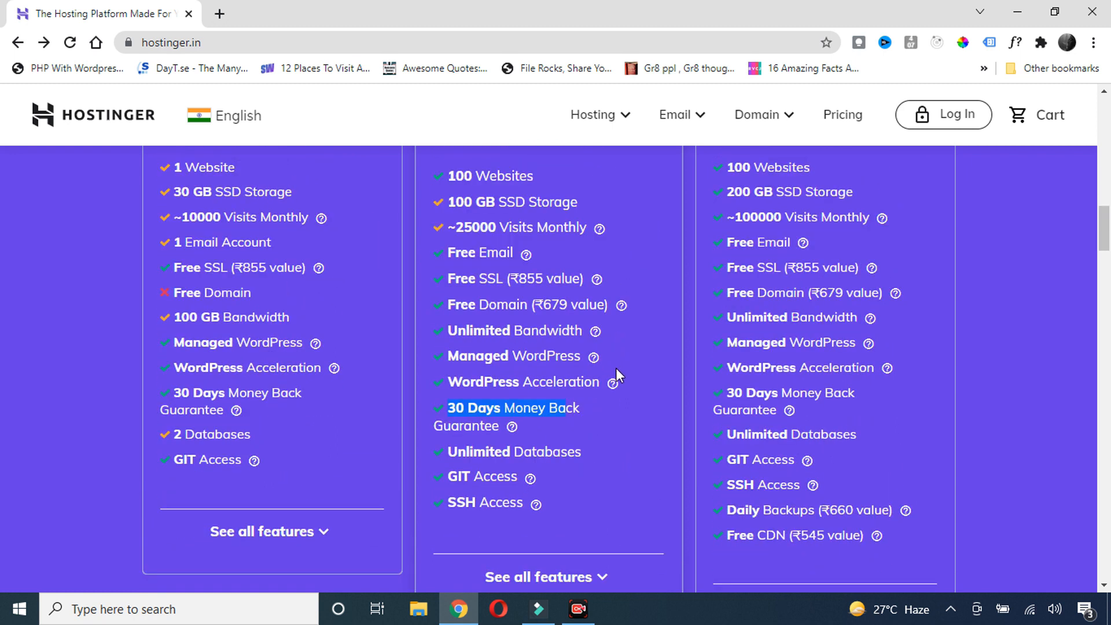
Step: Add the Premium Web Hosting plan to the cart and choose CoinGate as the payment method
scroll(616, 366, "up", 4)
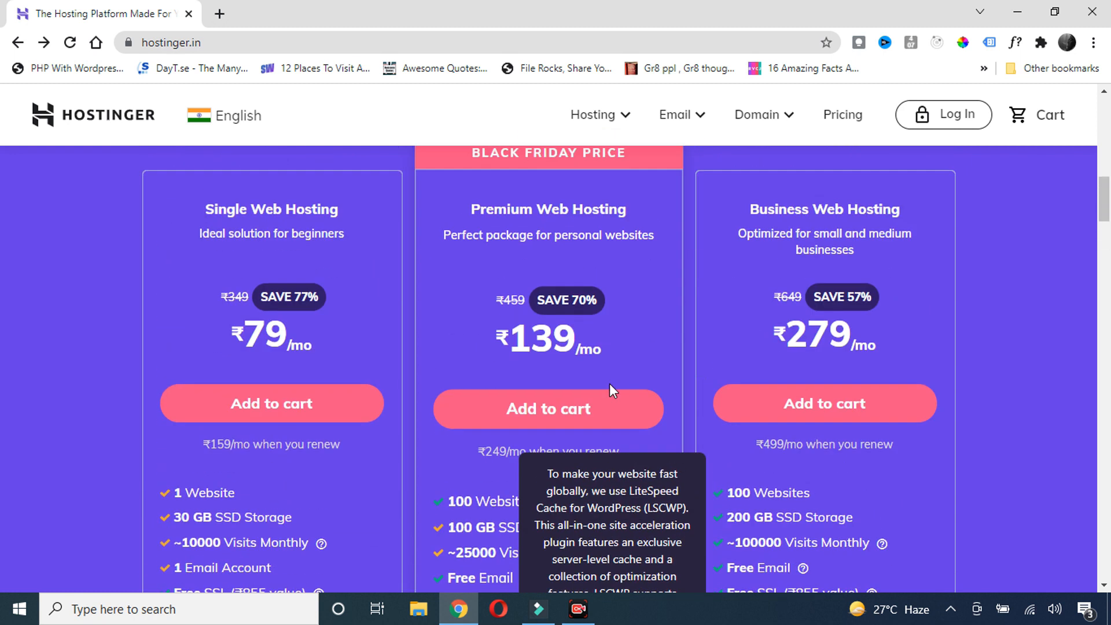
left_click(534, 406)
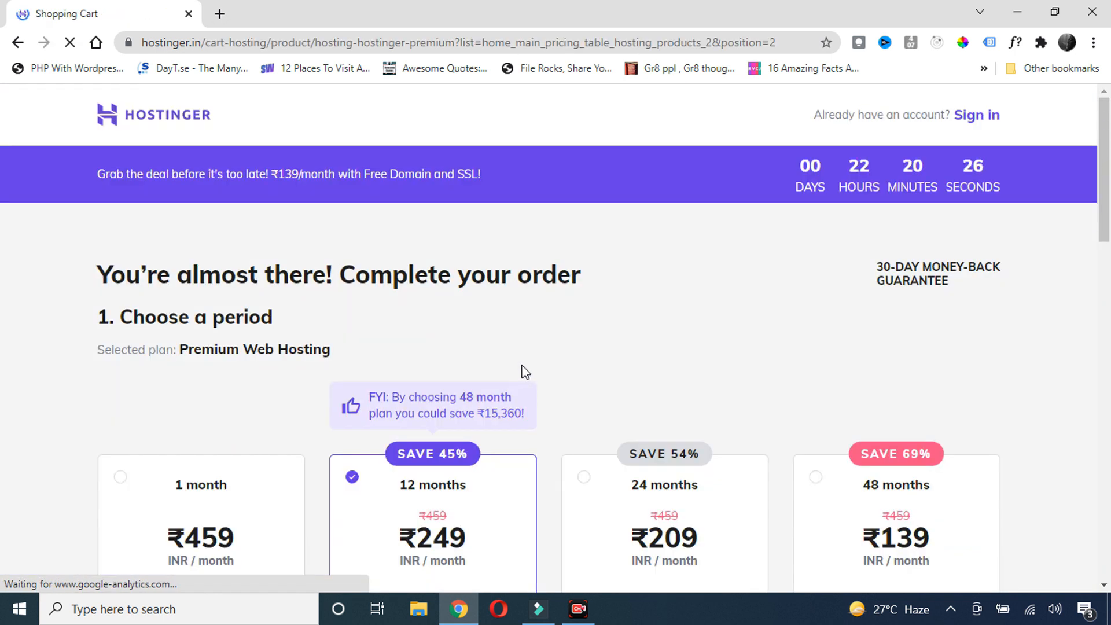
scroll(491, 312, "down", 3)
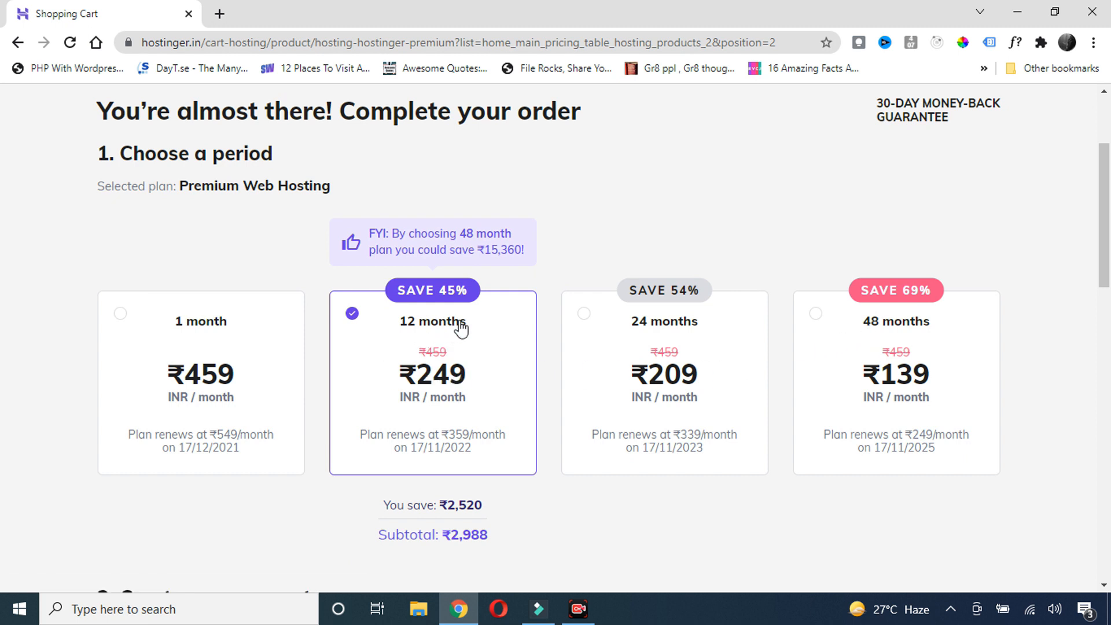
scroll(464, 315, "down", 9)
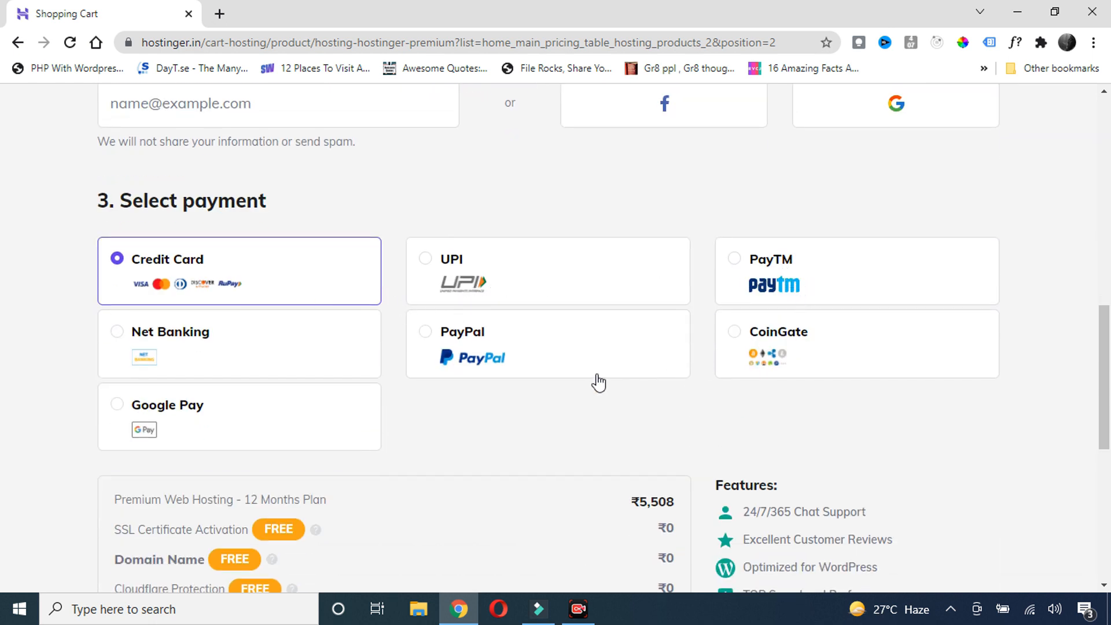
left_click(842, 354)
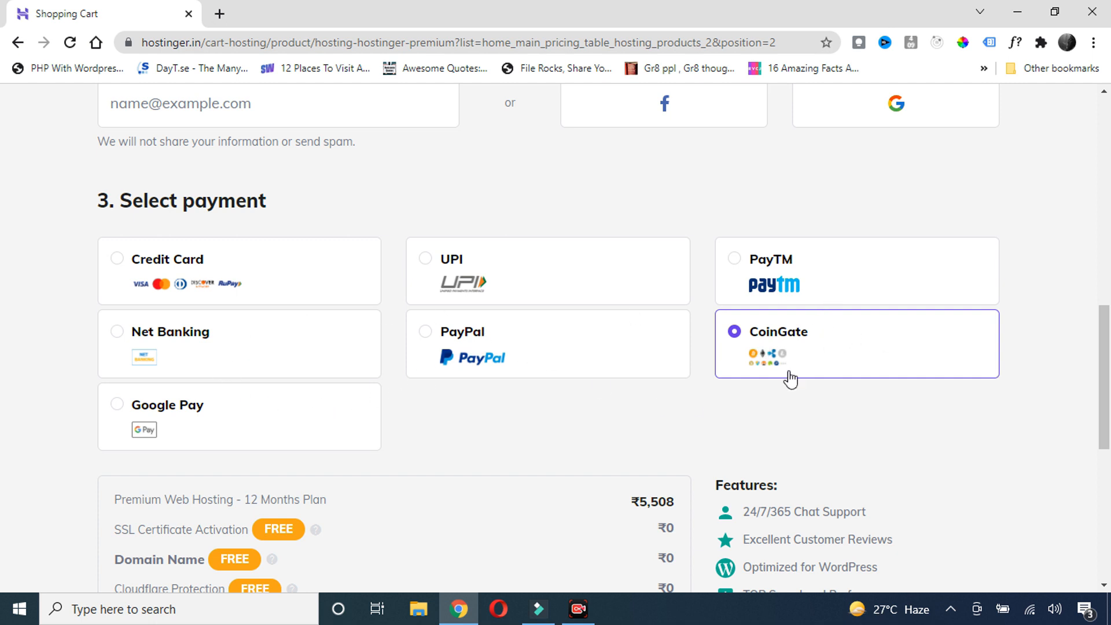
Step: Review the order summary, checking the explanation of the domain name offer and the total price
scroll(401, 313, "down", 4)
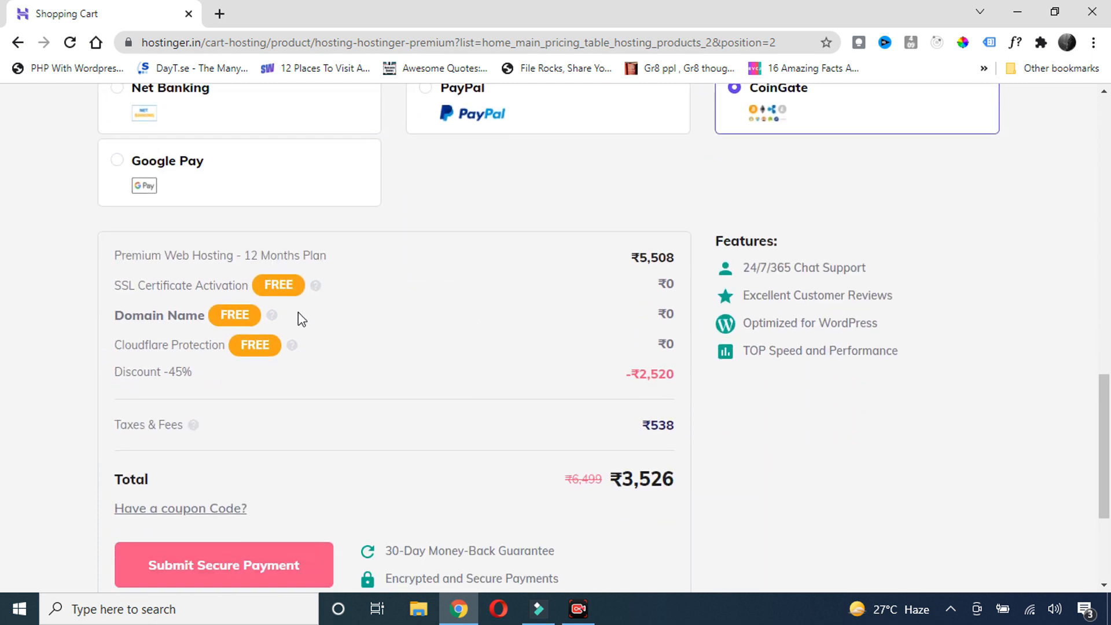
left_click_drag(133, 342, 86, 323)
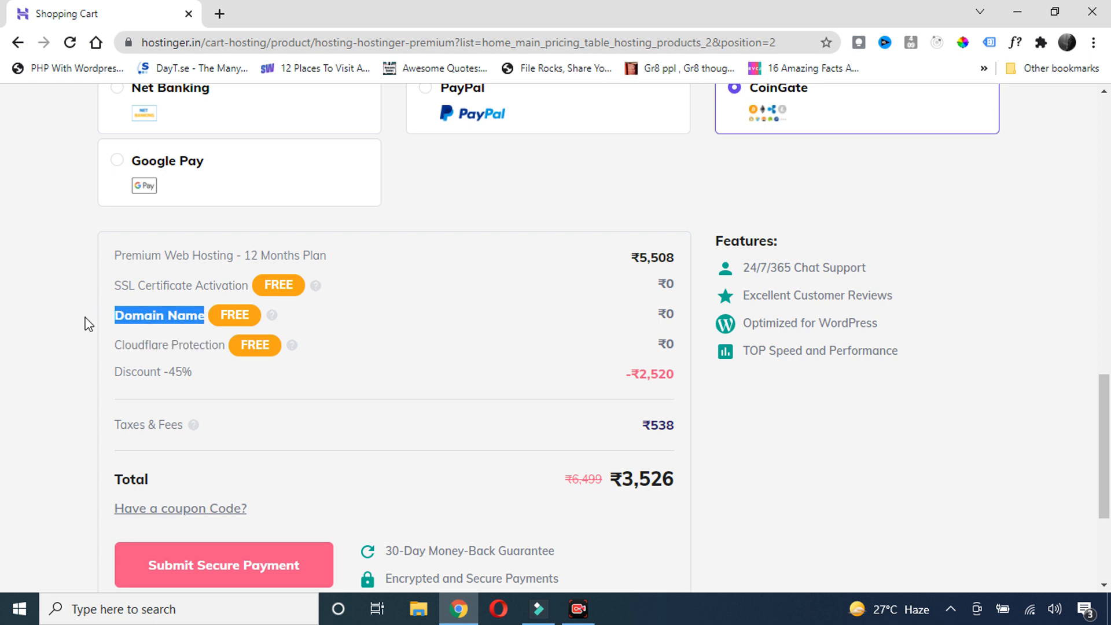
mouse_move(272, 318)
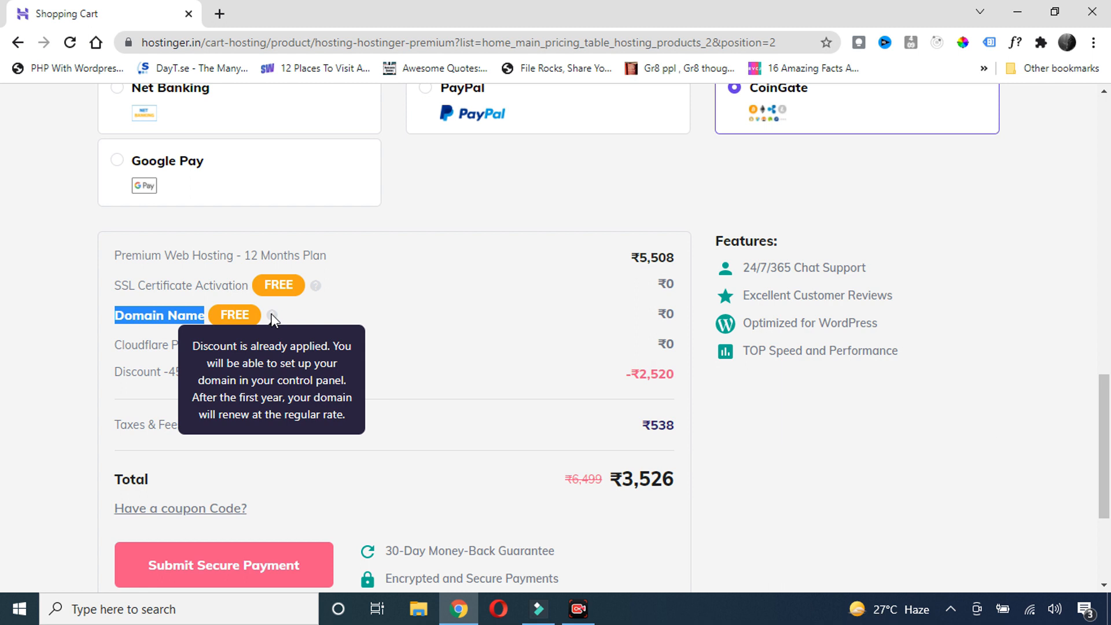
scroll(403, 308, "down", 3)
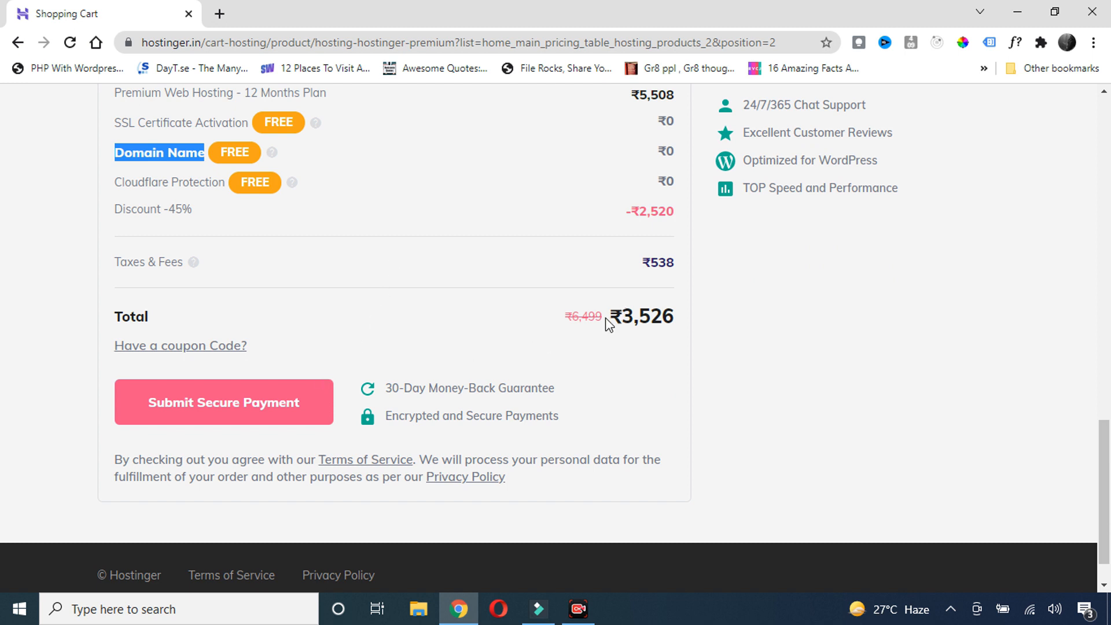
left_click_drag(622, 319, 676, 314)
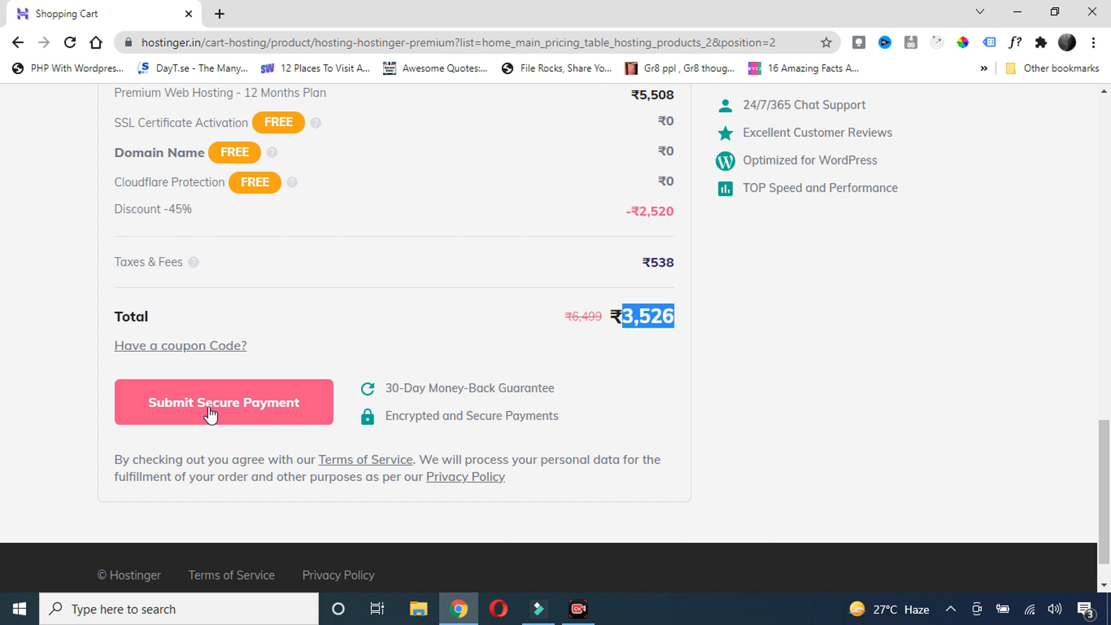
left_click(503, 271)
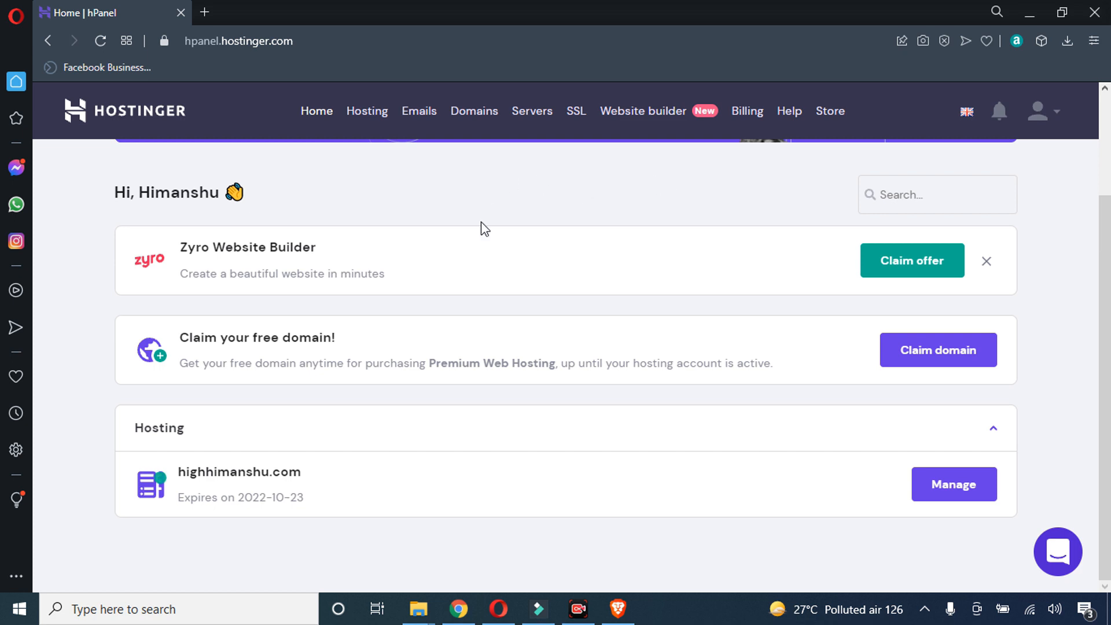
Step: Examine the hPanel home page, including the free domain offer and the Zyro Website Builder offer
scroll(405, 231, "up", 1)
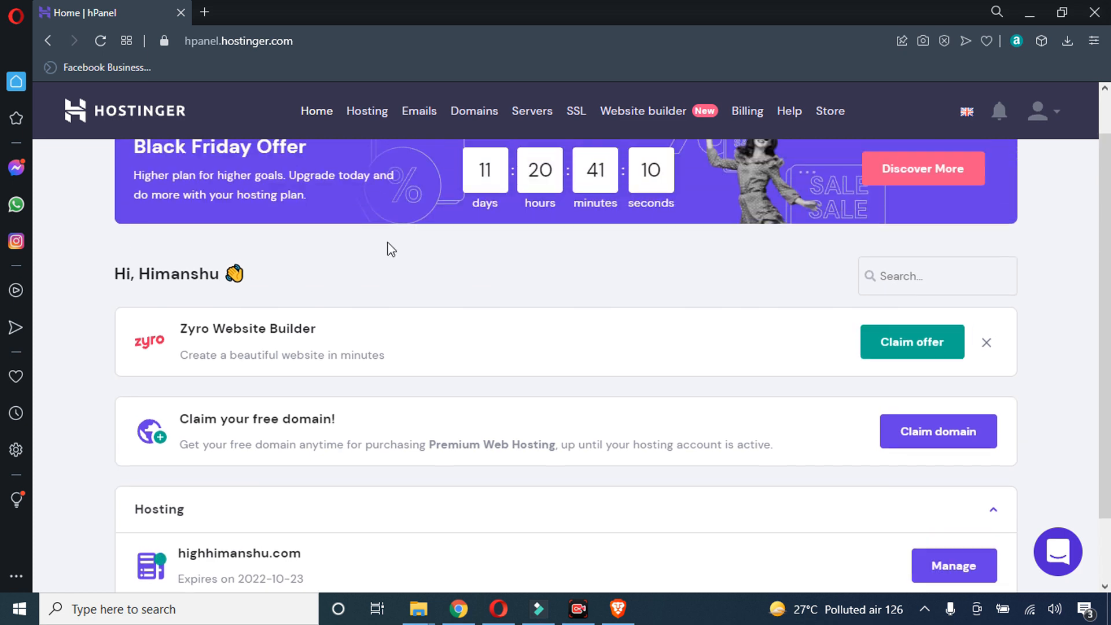
left_click_drag(342, 430, 228, 419)
left_click(462, 296)
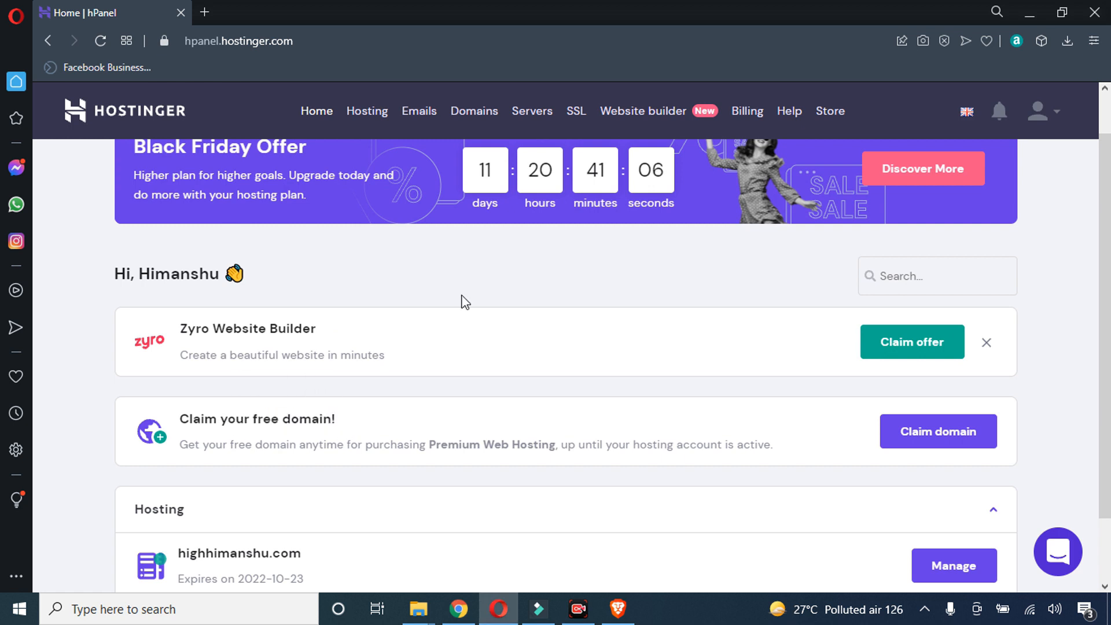
scroll(428, 329, "down", 2)
left_click_drag(333, 339, 254, 340)
left_click(538, 362)
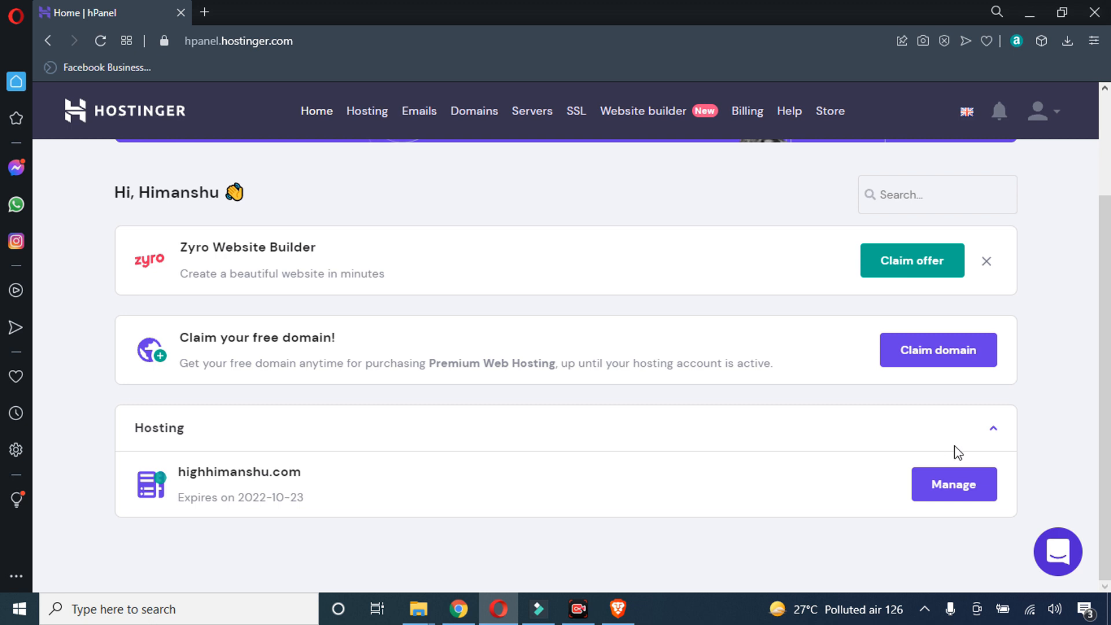
Step: Open the management page of the listed hosting account and look up its two Hostinger nameservers
left_click(949, 494)
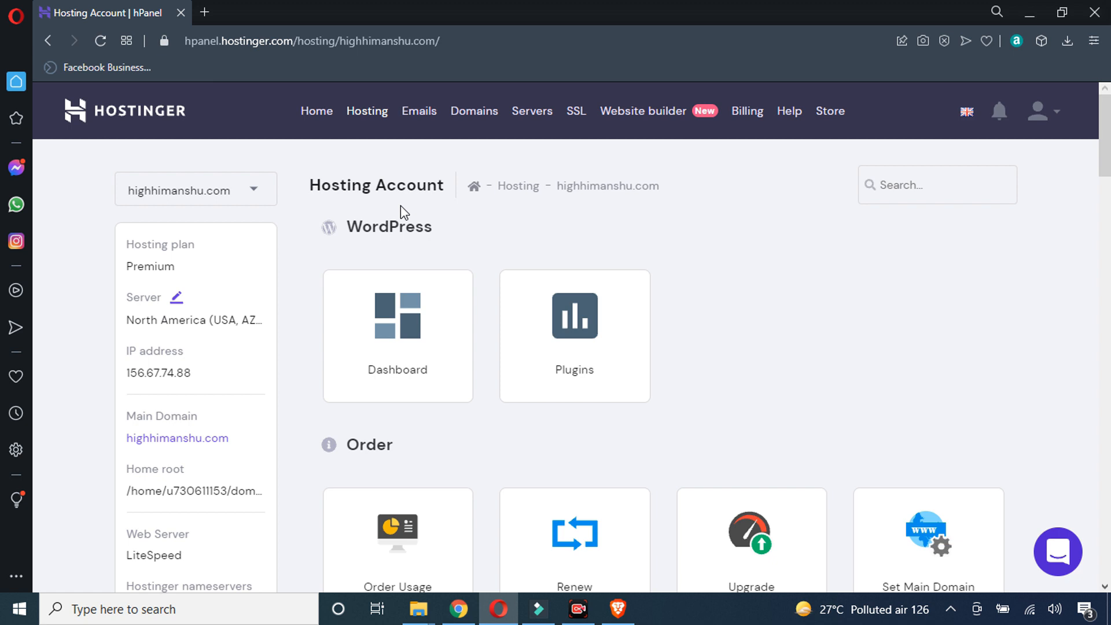
scroll(237, 324, "down", 4)
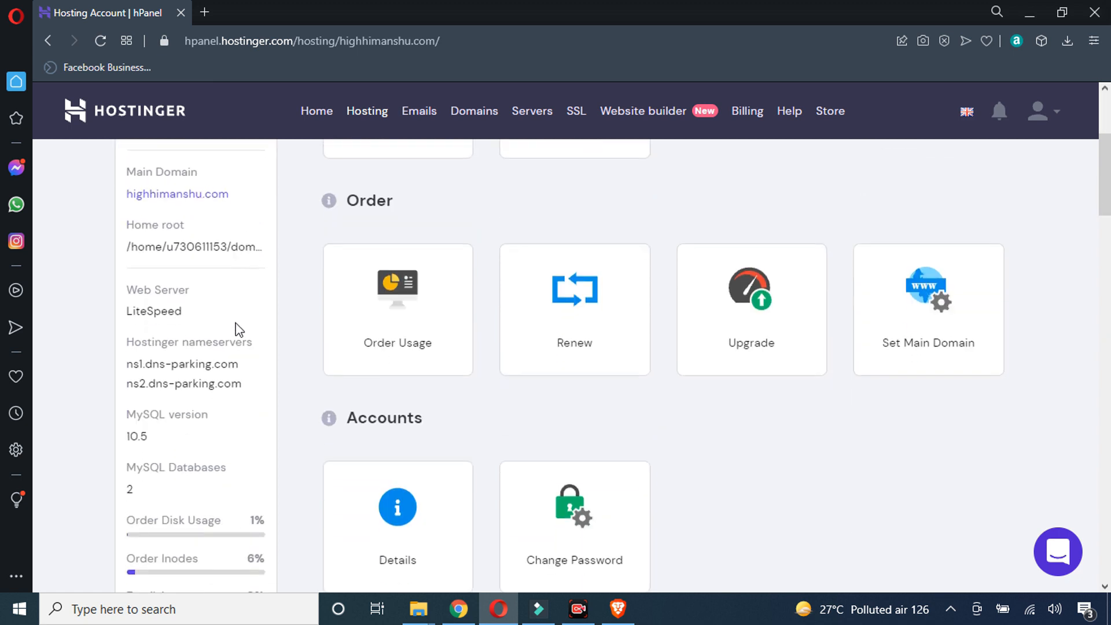
left_click_drag(258, 347, 113, 349)
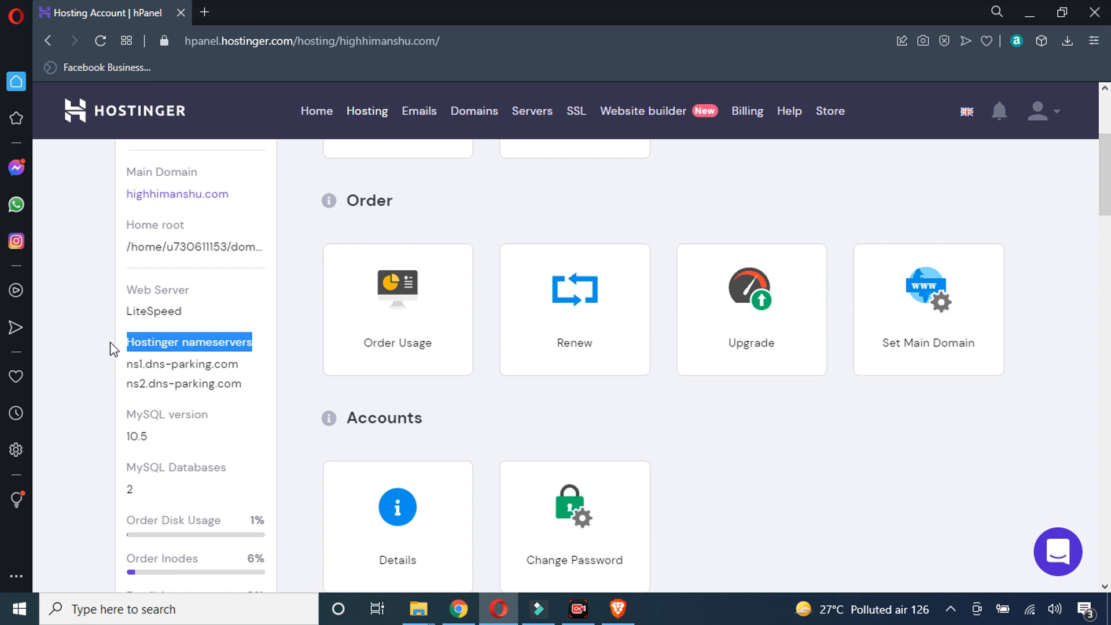
left_click_drag(248, 389, 122, 362)
left_click(228, 333)
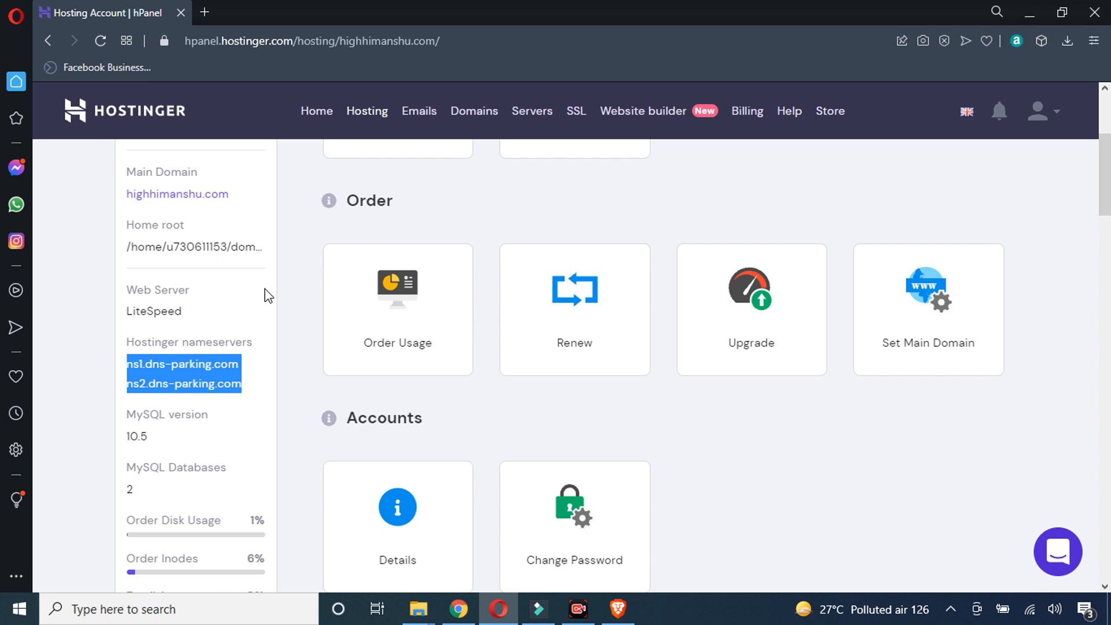
Step: Switch to the GoDaddy DNS management page in Chrome and view the options in the account menu
left_click(459, 607)
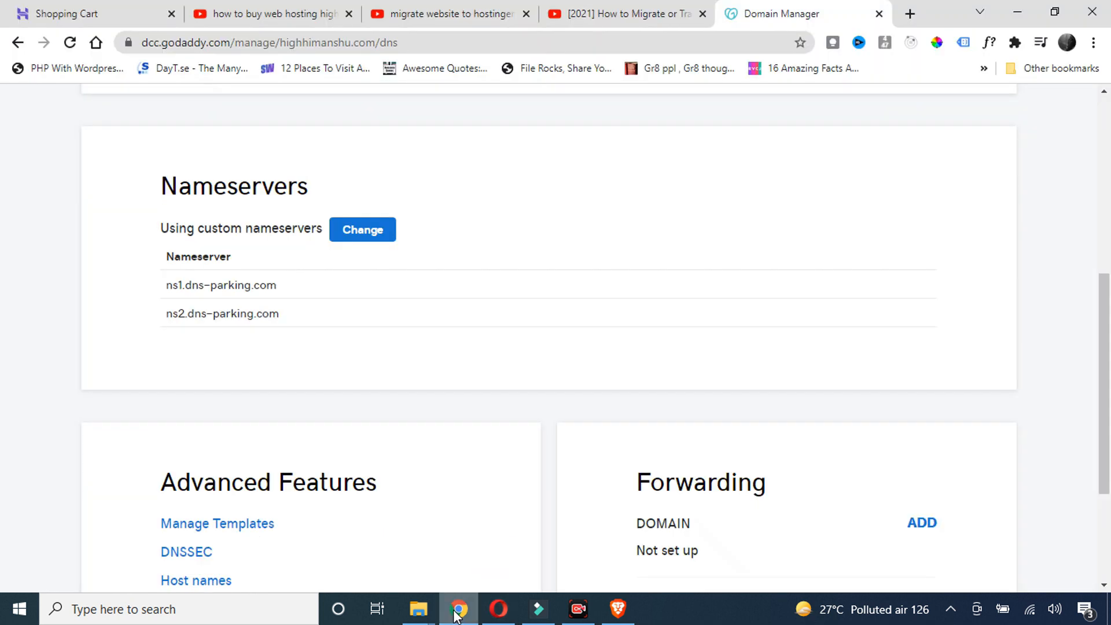
scroll(459, 221, "up", 6)
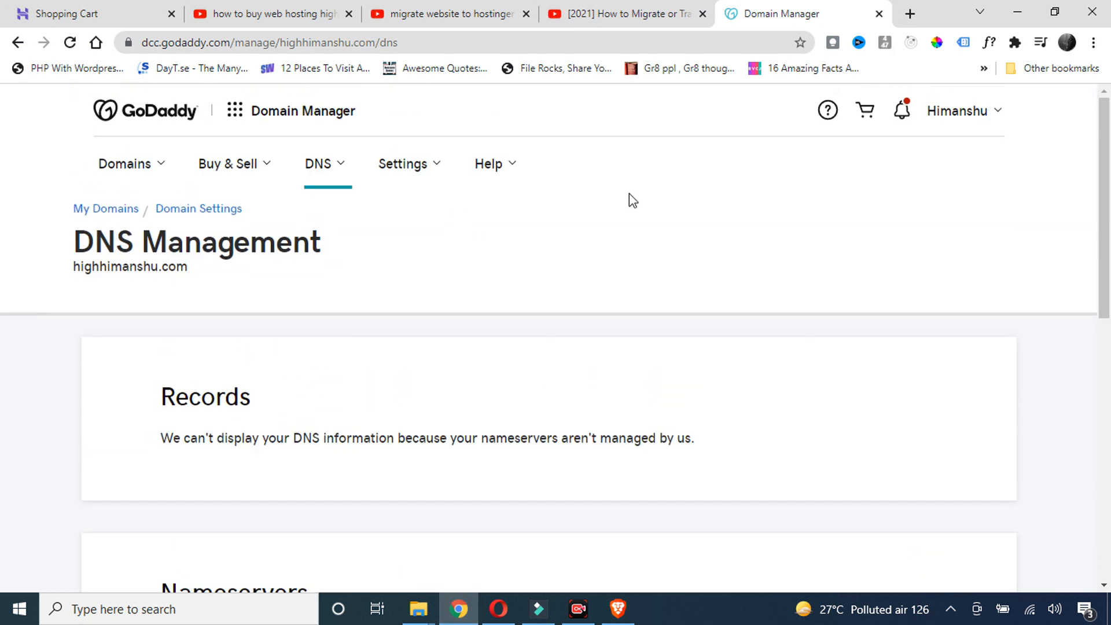
left_click(988, 114)
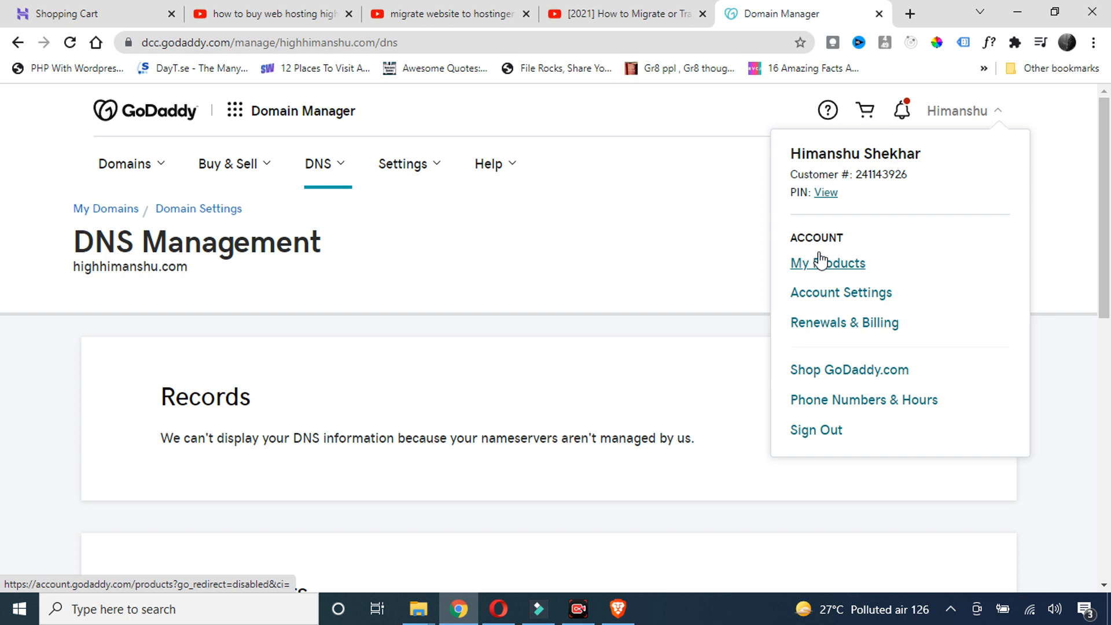
left_click(496, 251)
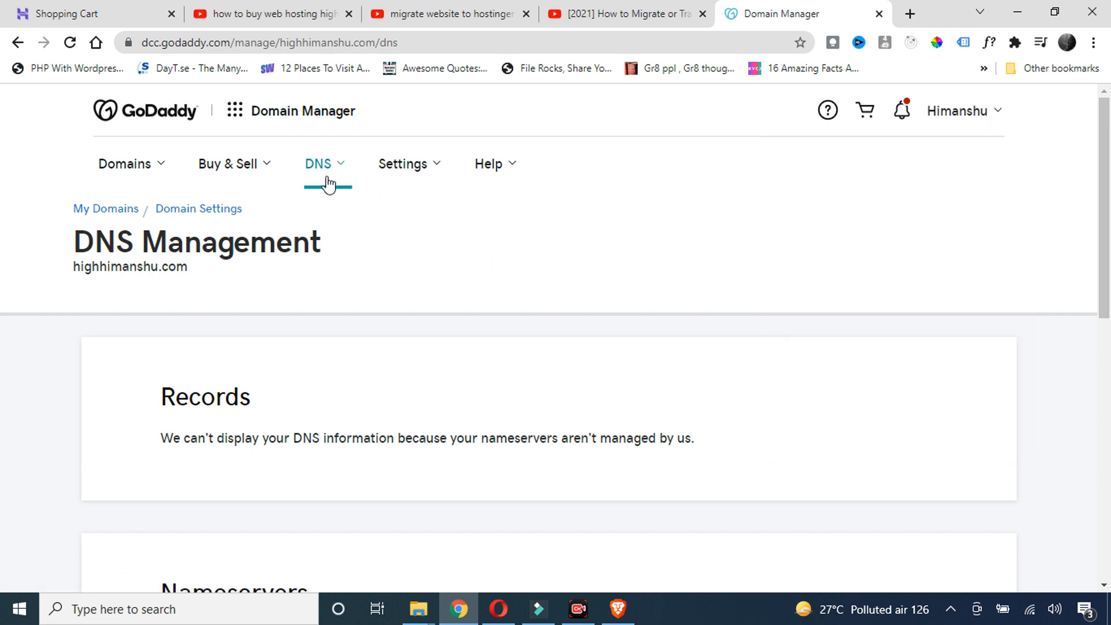
Step: Open the domain's nameserver settings for changing and check both custom nameserver entries
scroll(450, 301, "down", 5)
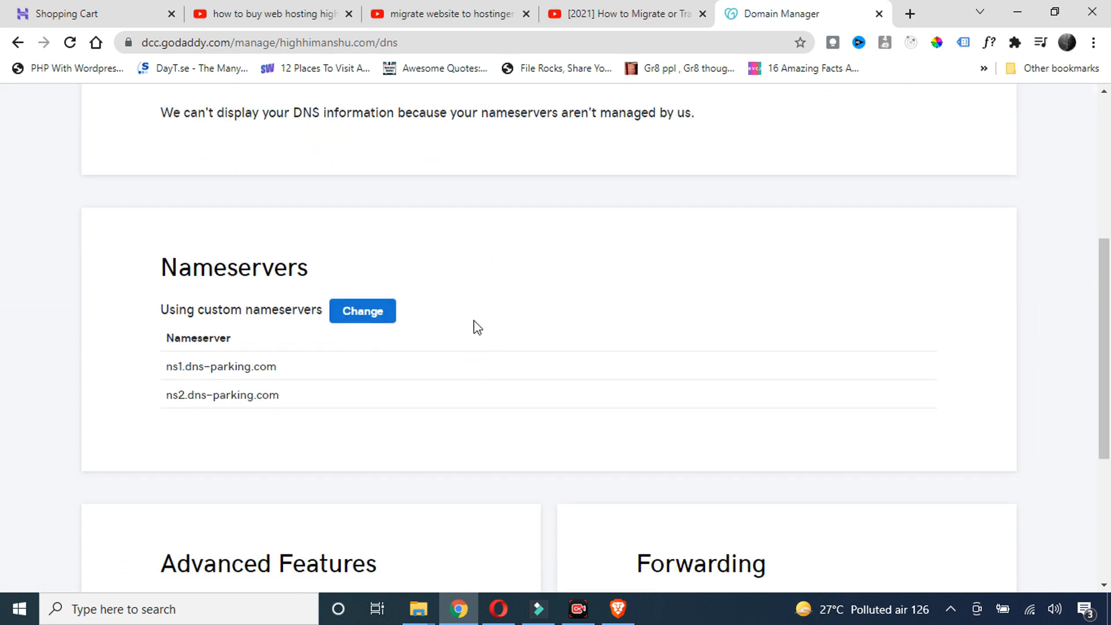
left_click(365, 317)
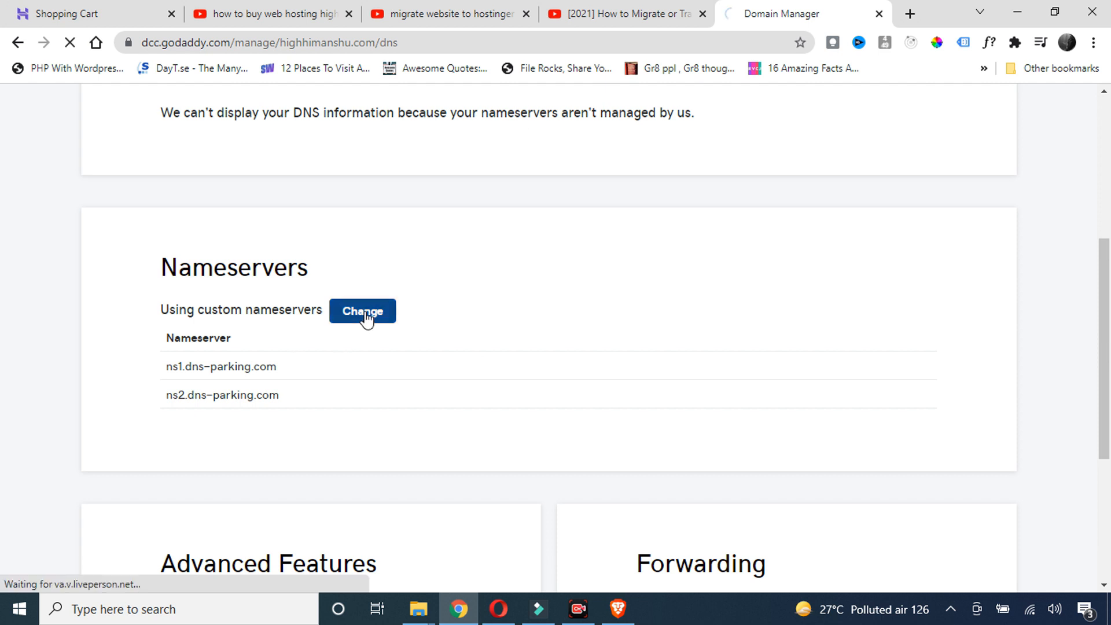
scroll(367, 300, "down", 2)
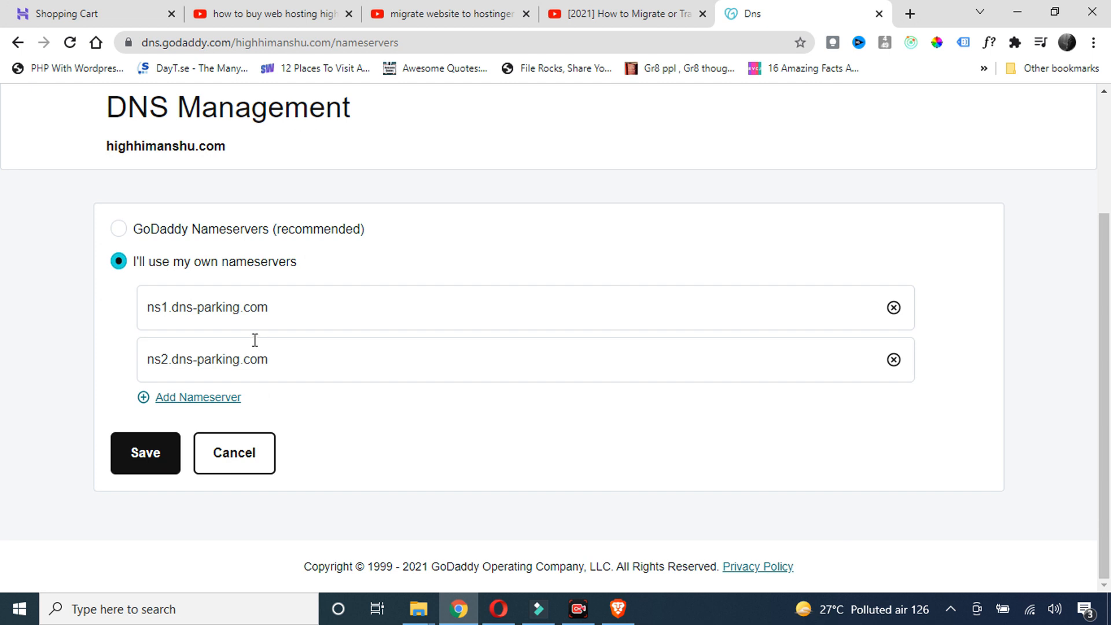
triple_click(245, 312)
triple_click(241, 350)
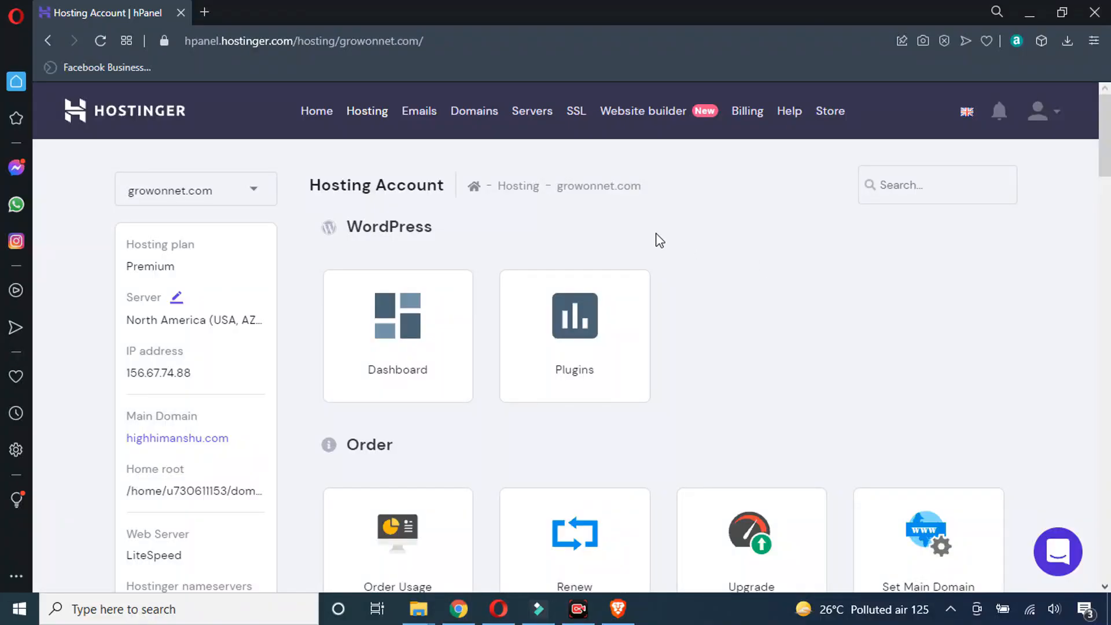
Step: Open the File Manager of the growonnet.com hosting account and go into its public_html folder
scroll(669, 255, "down", 15)
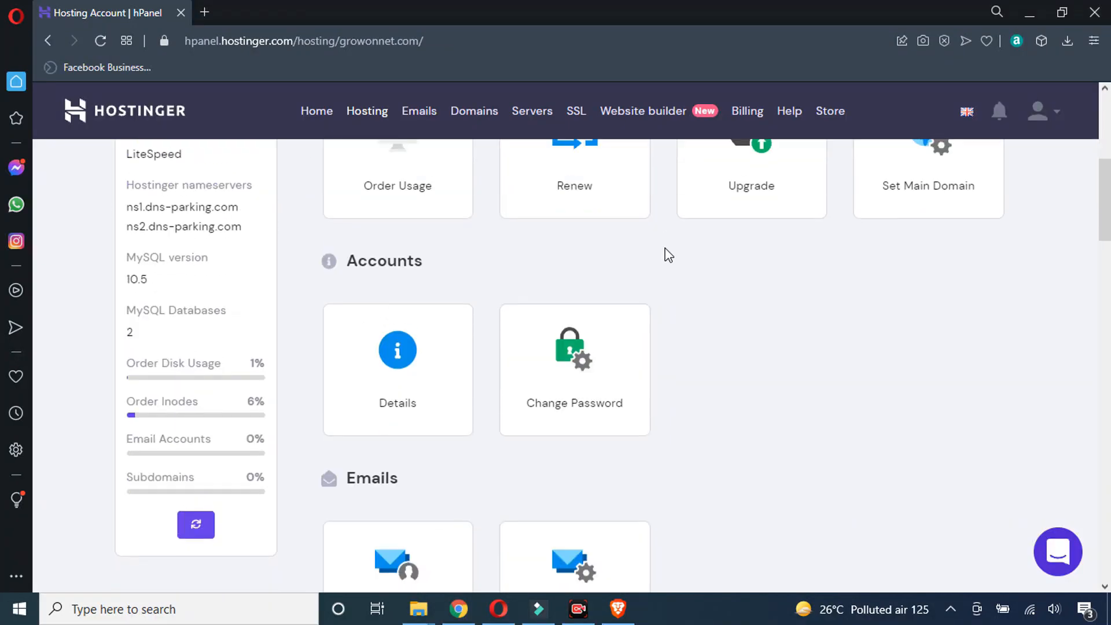
scroll(667, 253, "down", 12)
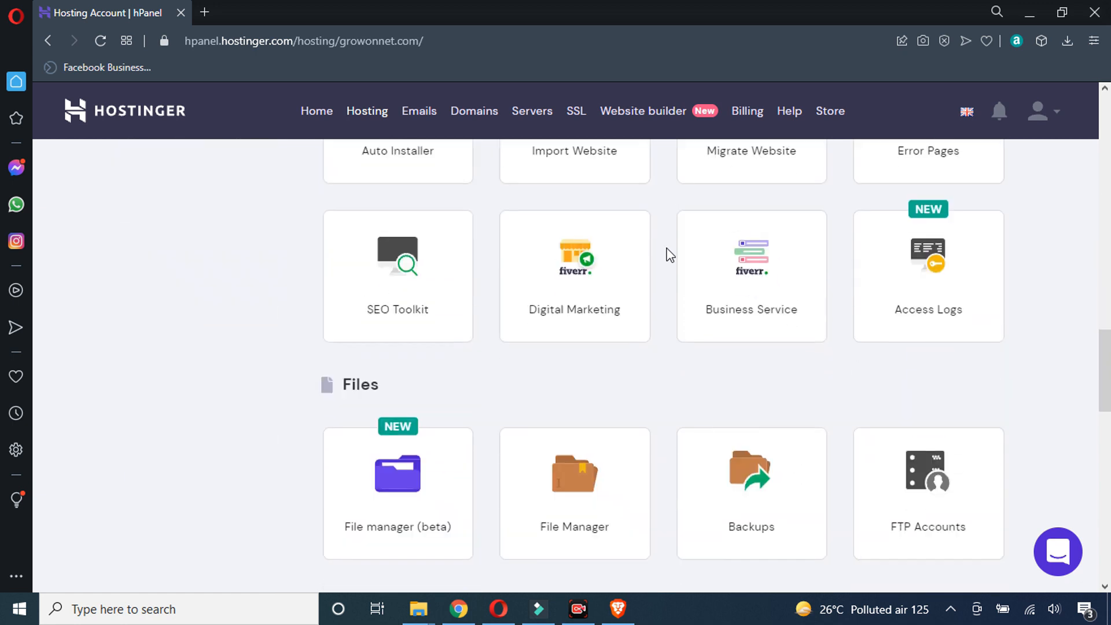
left_click(577, 332)
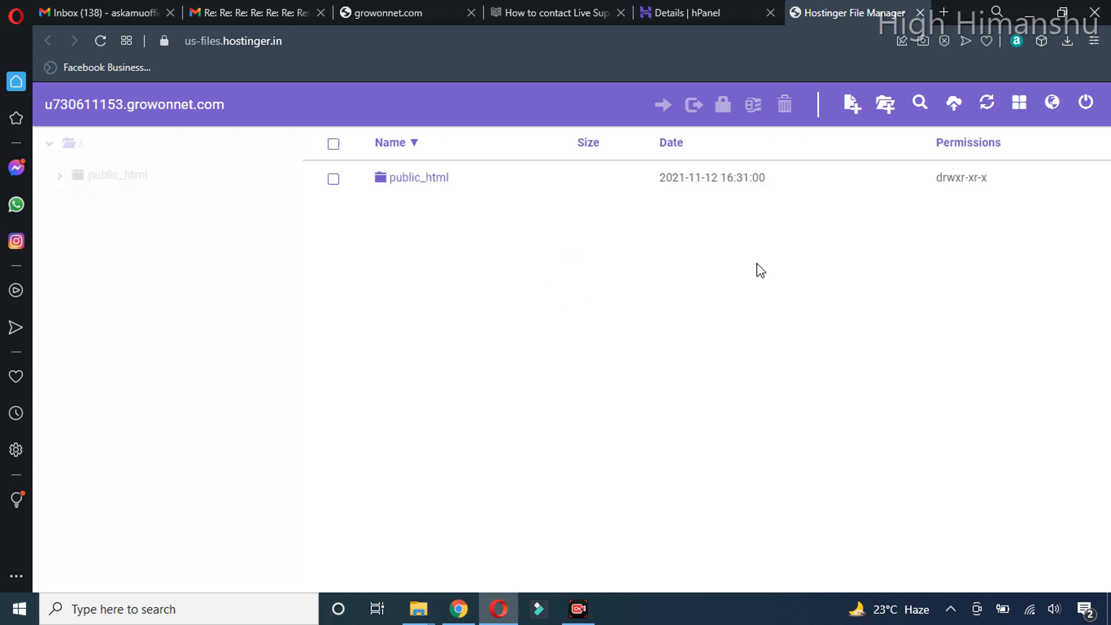
left_click(405, 180)
double_click(405, 180)
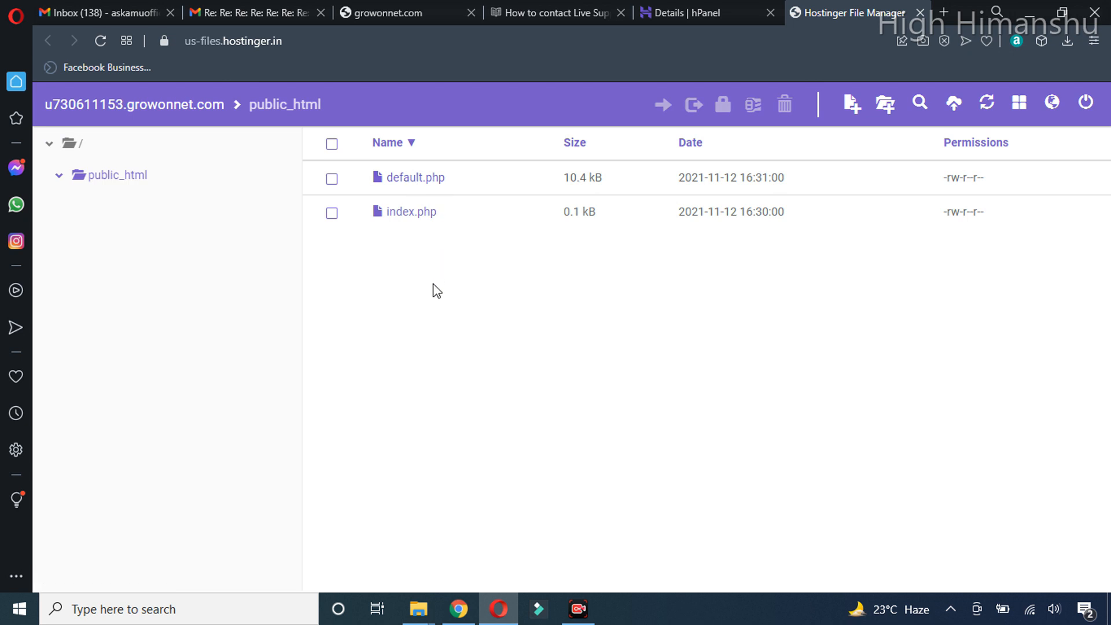
Step: Upload the archive fm-selection-1075639_08-15-30.zip from the Grow on Net full backup folder into public_html
left_click(953, 104)
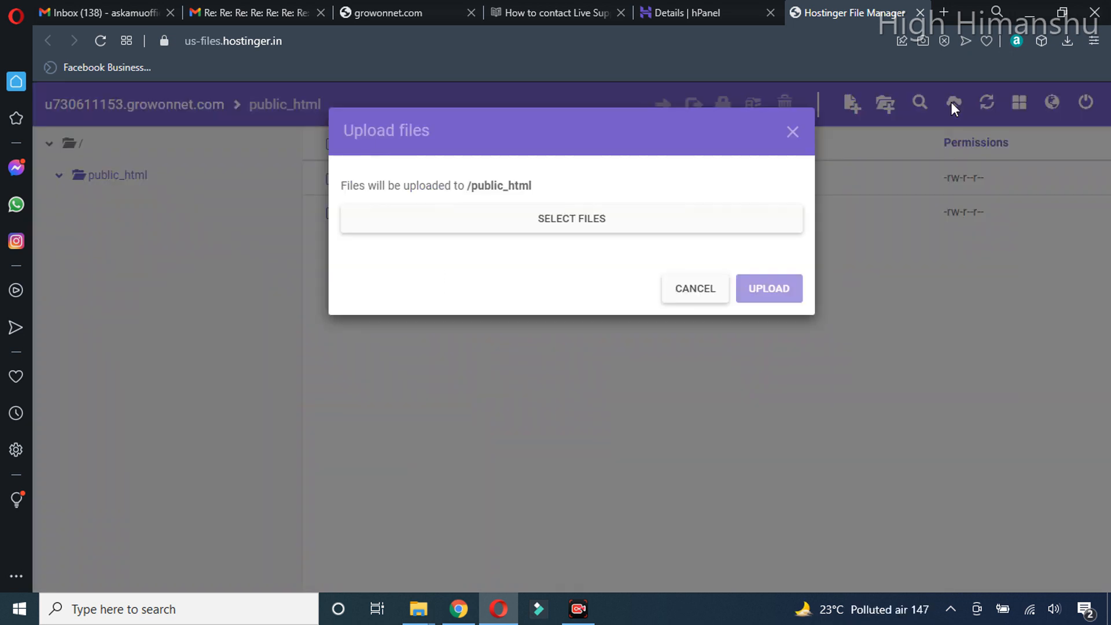
left_click(560, 224)
left_click(238, 154)
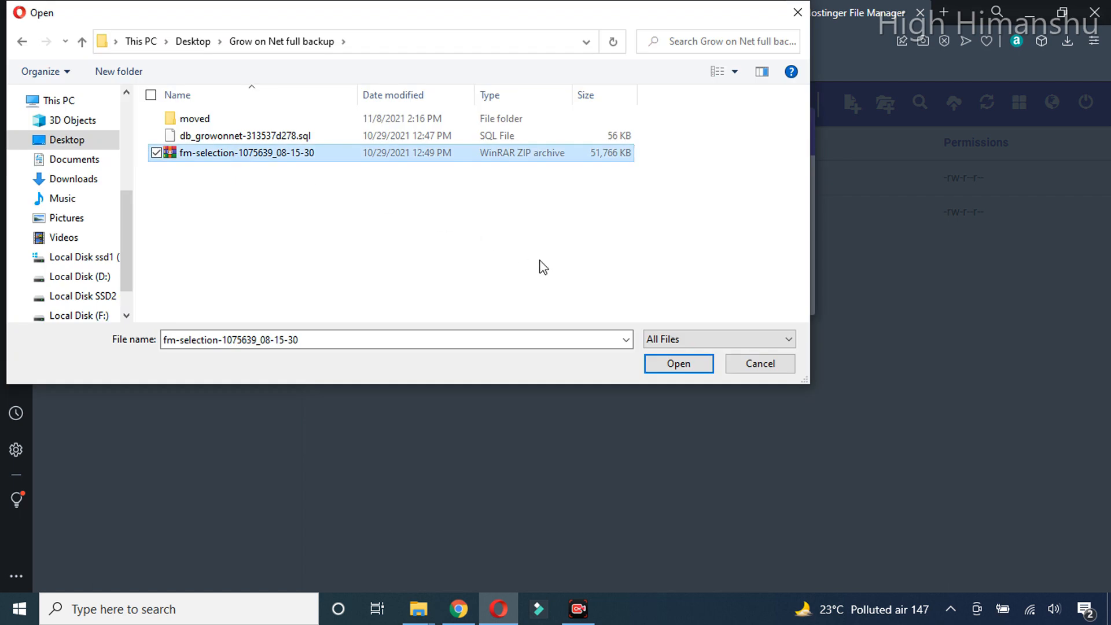
left_click(675, 370)
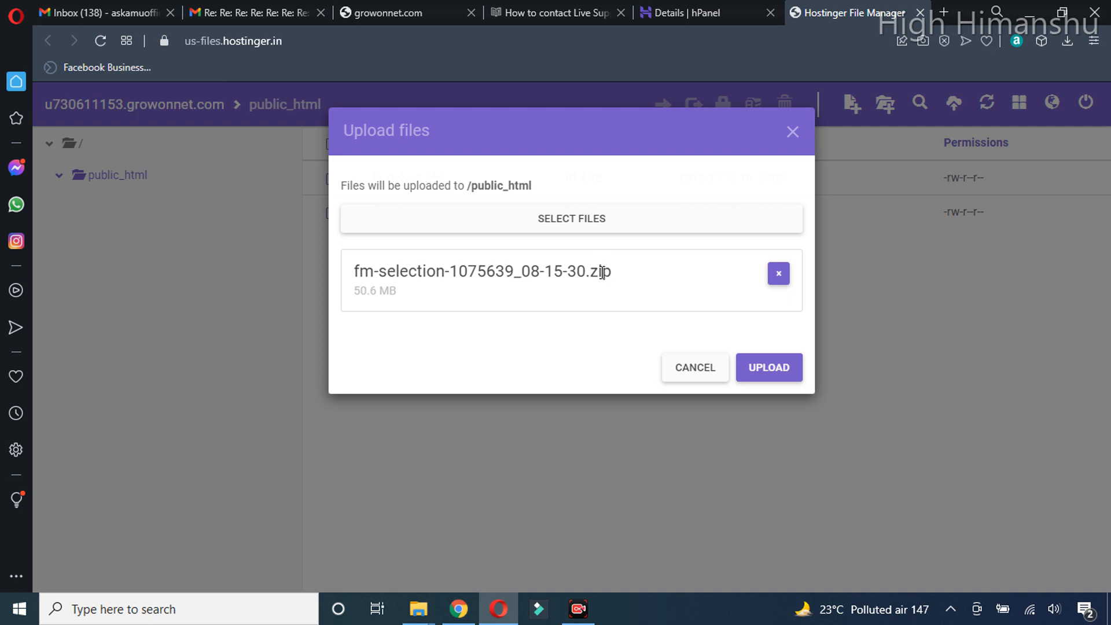
left_click(776, 377)
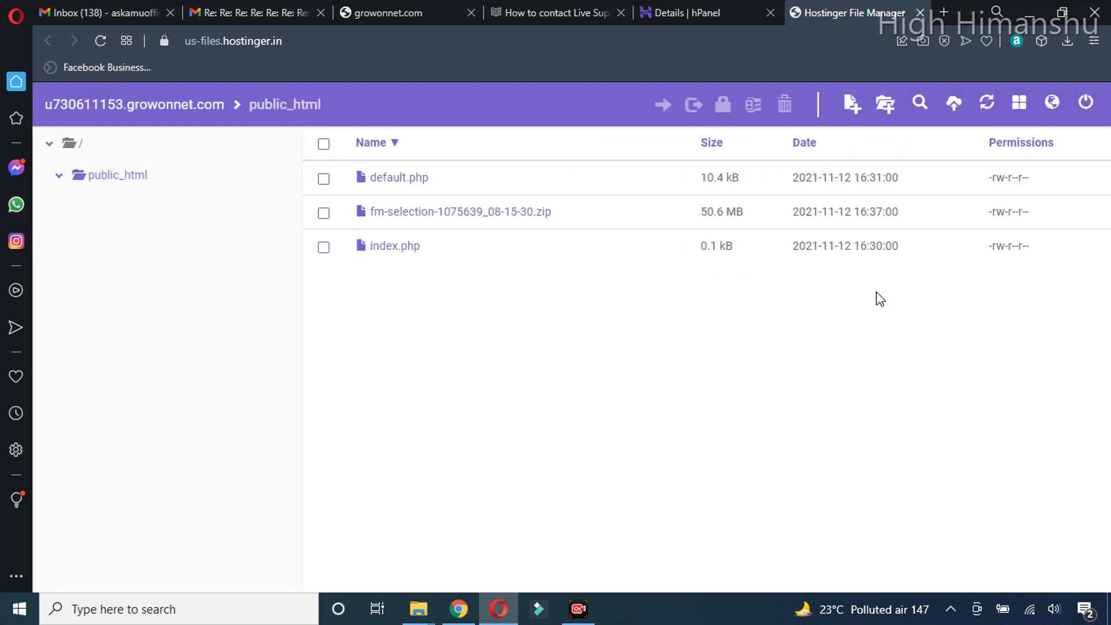
Step: Extract fm-selection-1075639_08-15-30.zip into the current folder, using "." as the extraction location
right_click(453, 218)
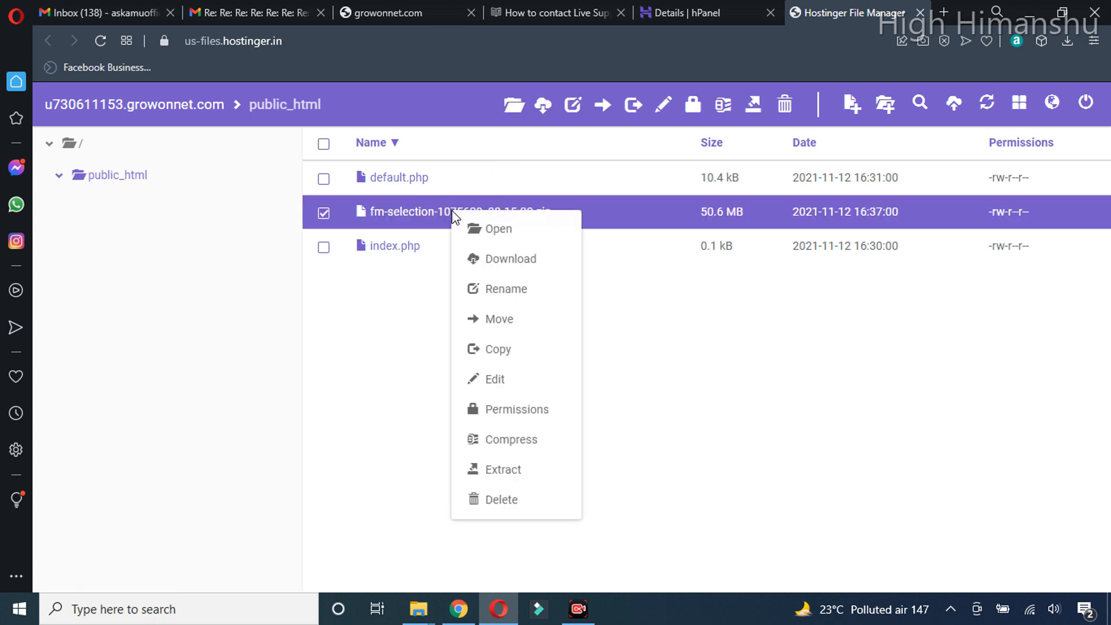
left_click(509, 471)
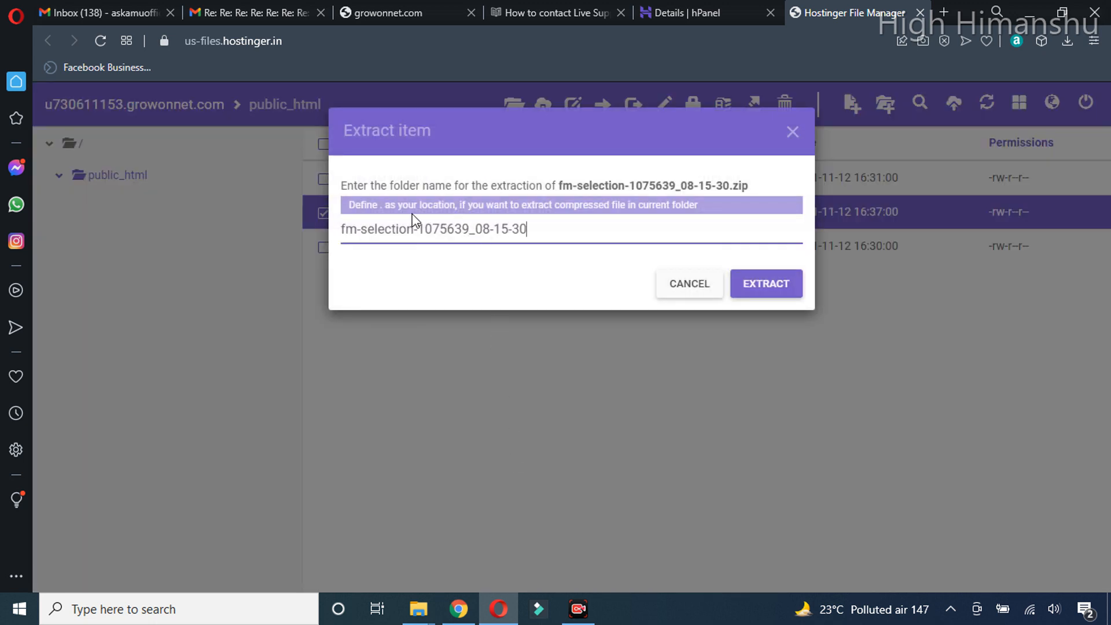
left_click_drag(536, 230, 334, 230)
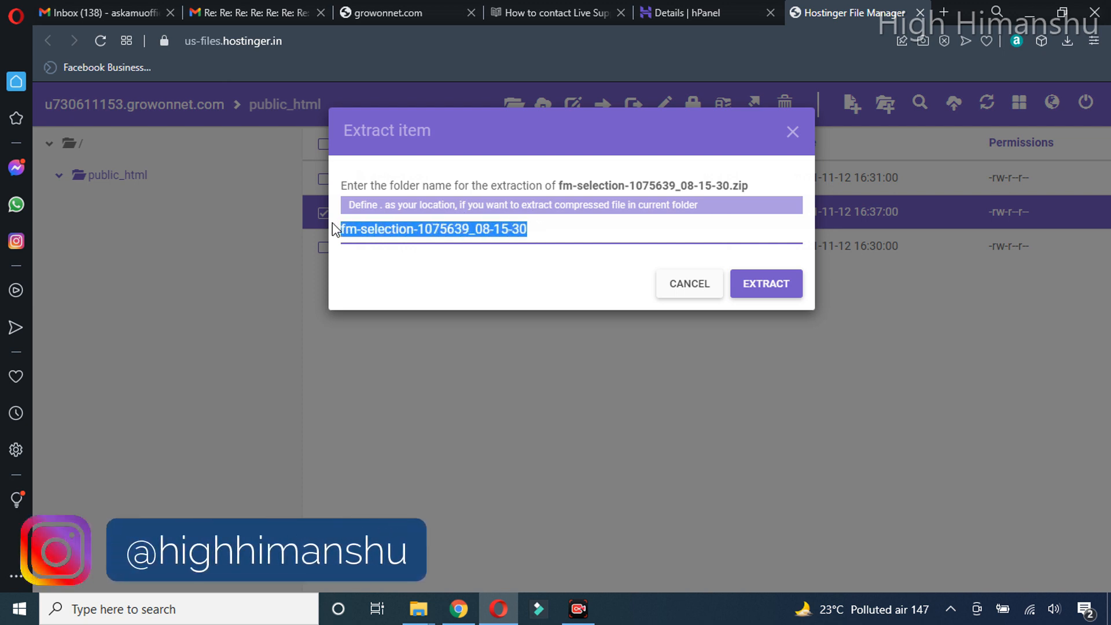
type(".")
left_click(766, 289)
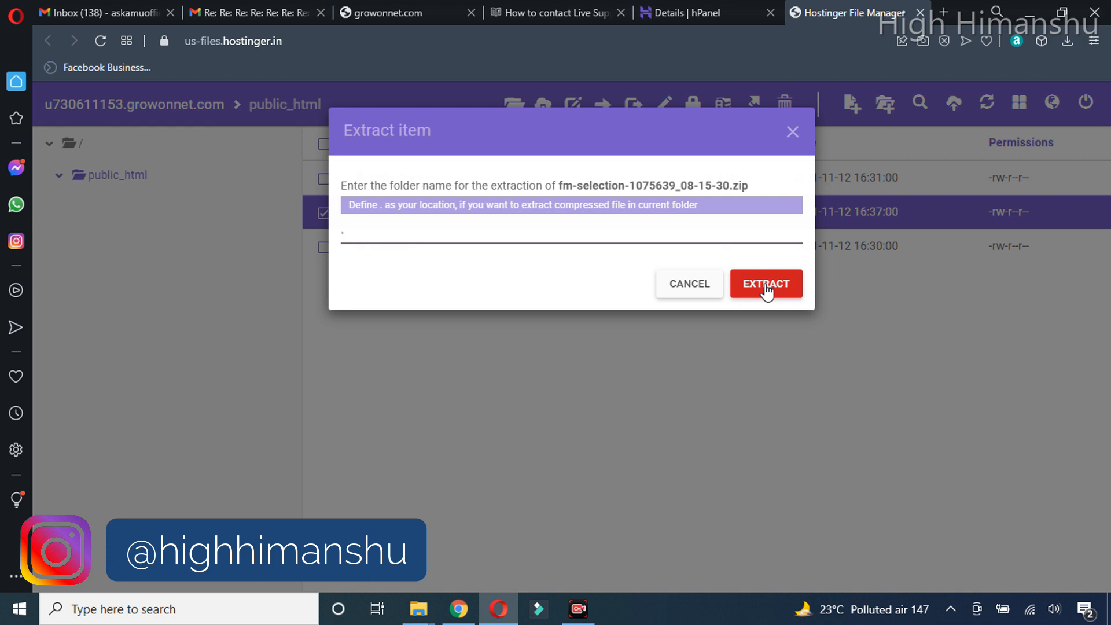
left_click(766, 288)
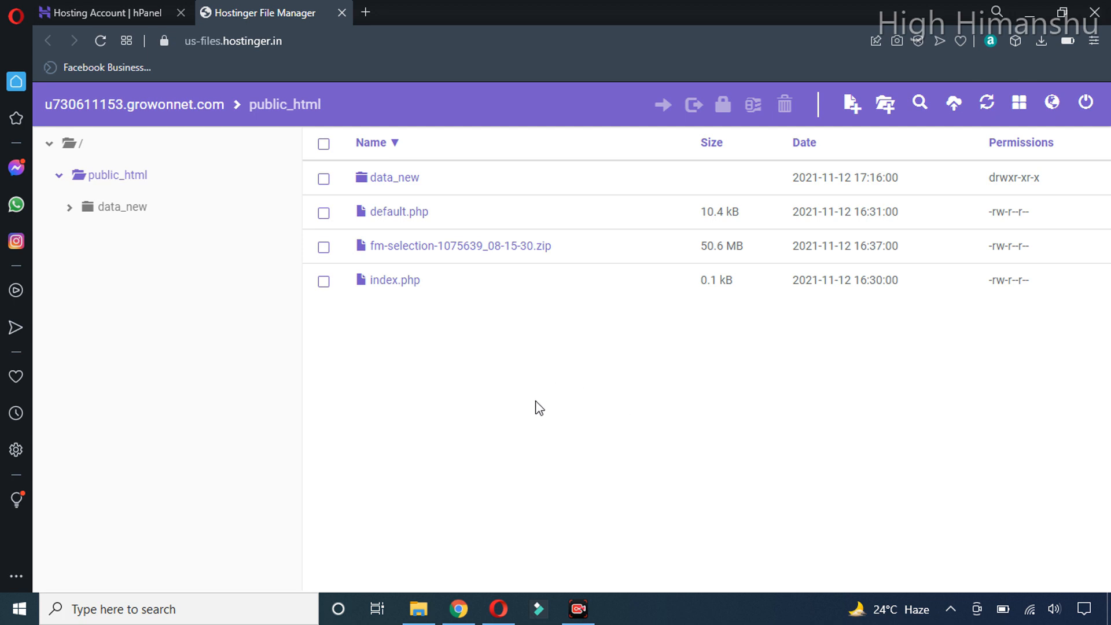
Step: Move all files and folders from data_new/public_html to the destination /public_html
double_click(386, 180)
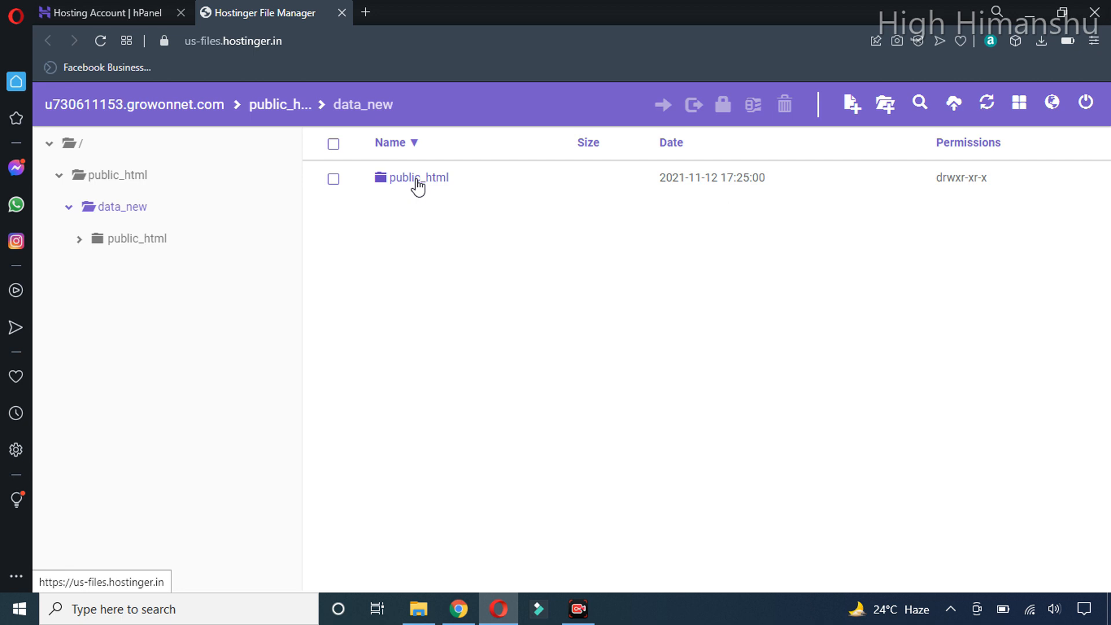
double_click(418, 184)
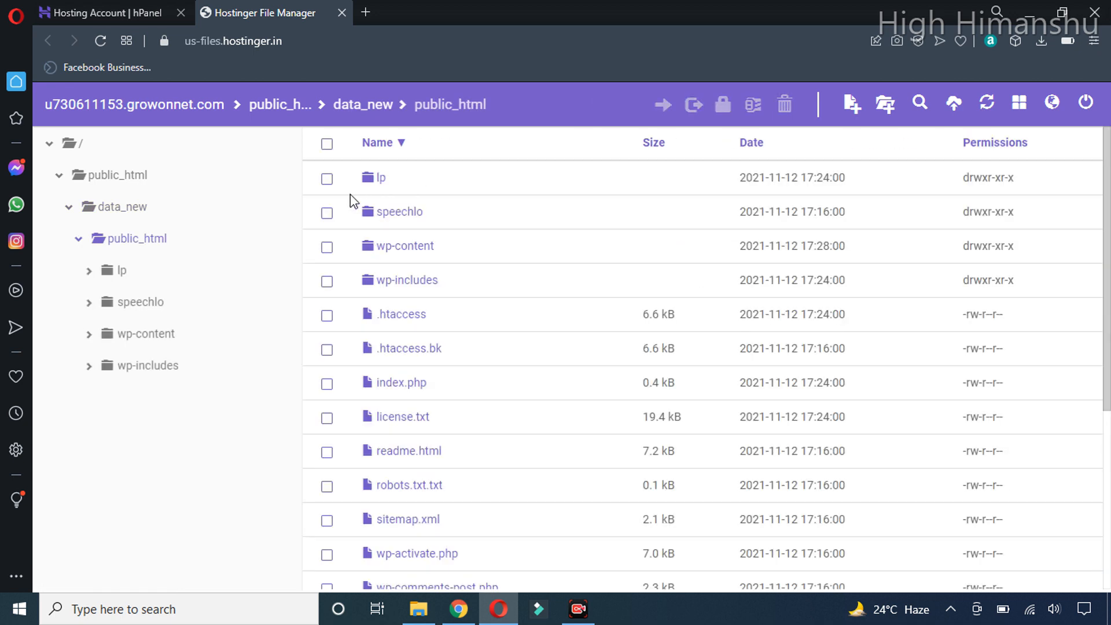
left_click(327, 144)
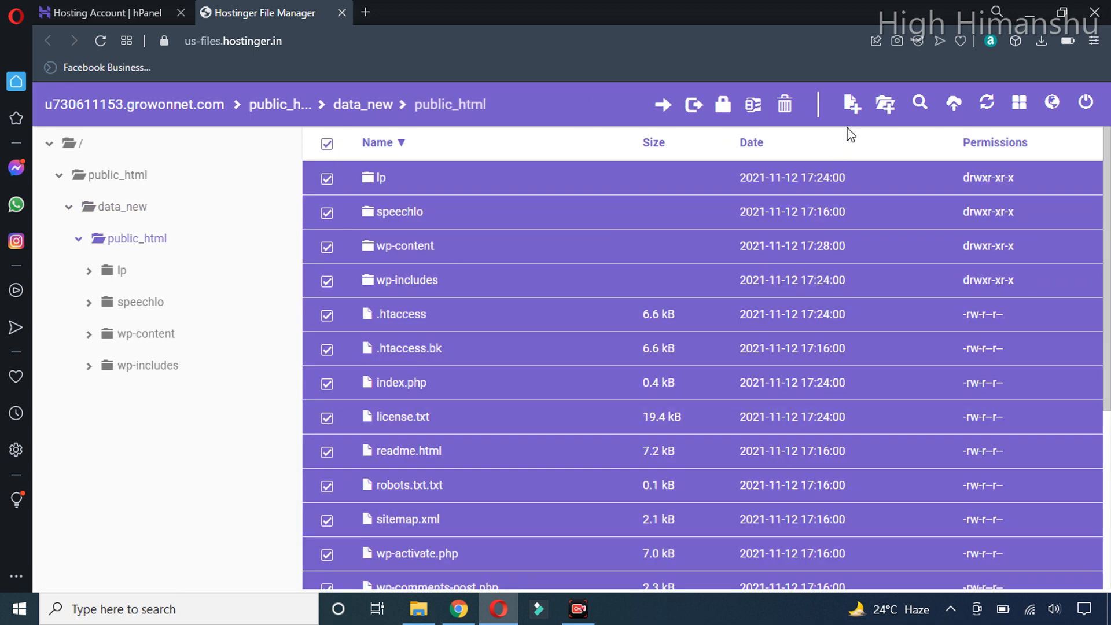
right_click(460, 178)
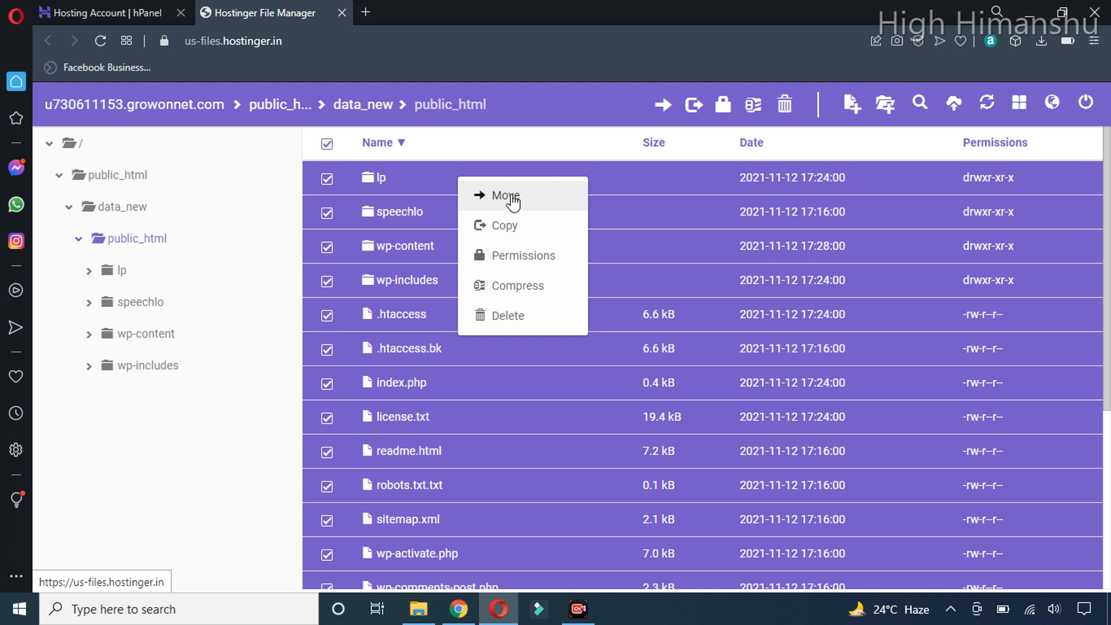
left_click(513, 201)
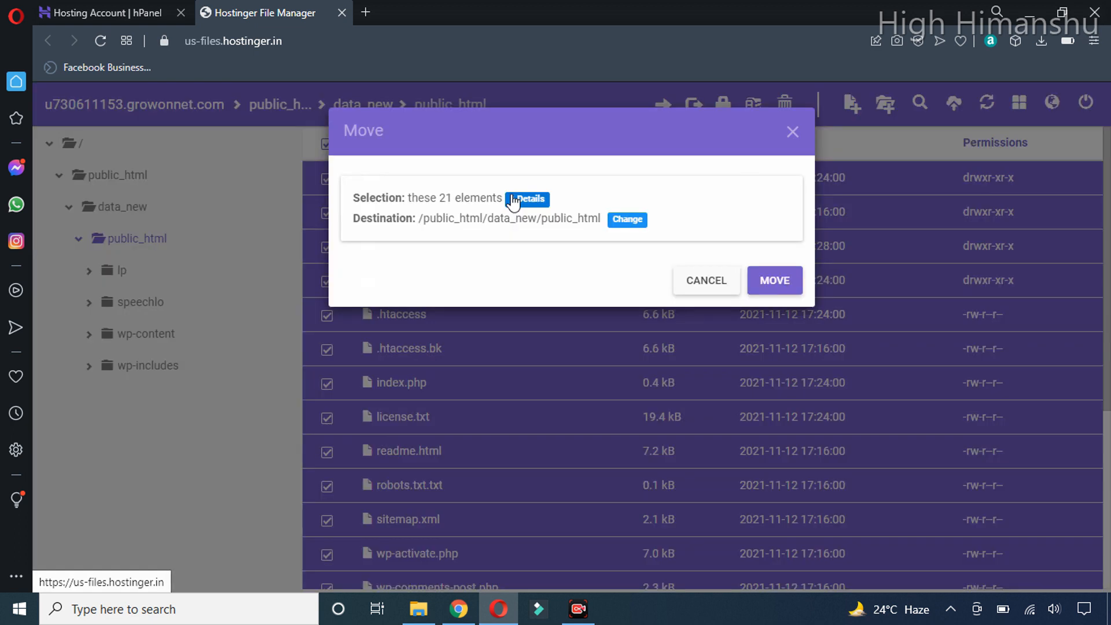
left_click(623, 221)
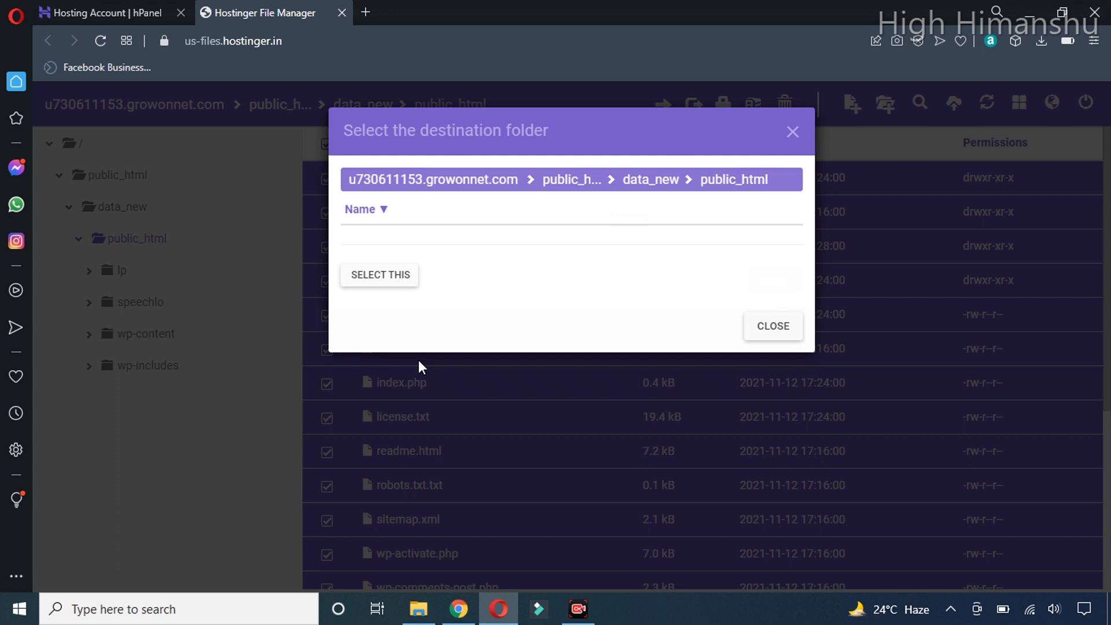
left_click(565, 182)
left_click(489, 181)
left_click(730, 241)
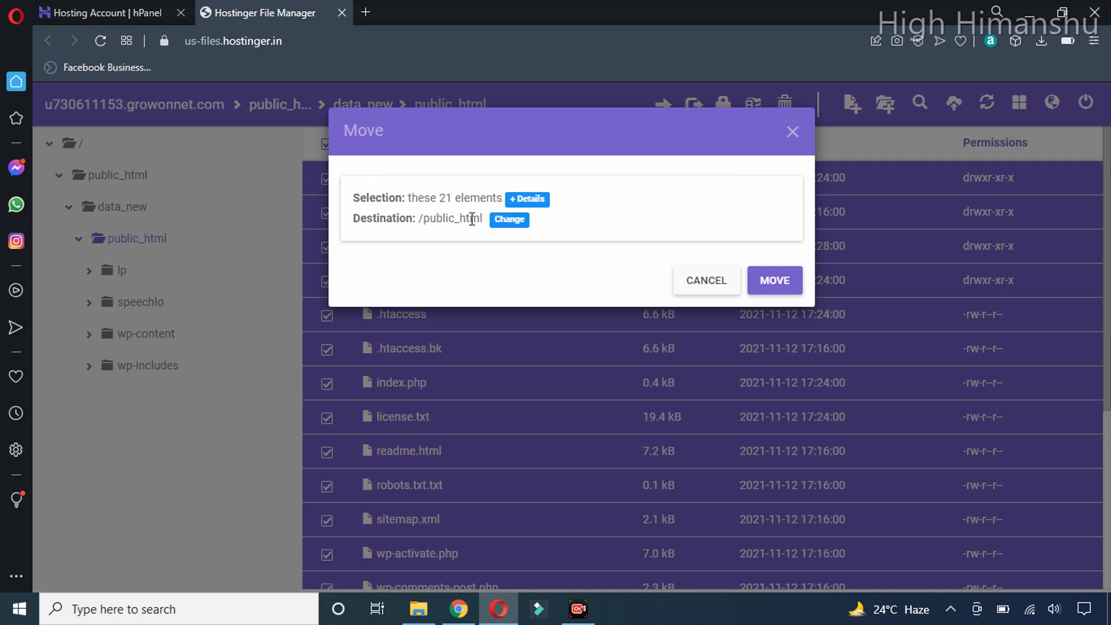
left_click(793, 282)
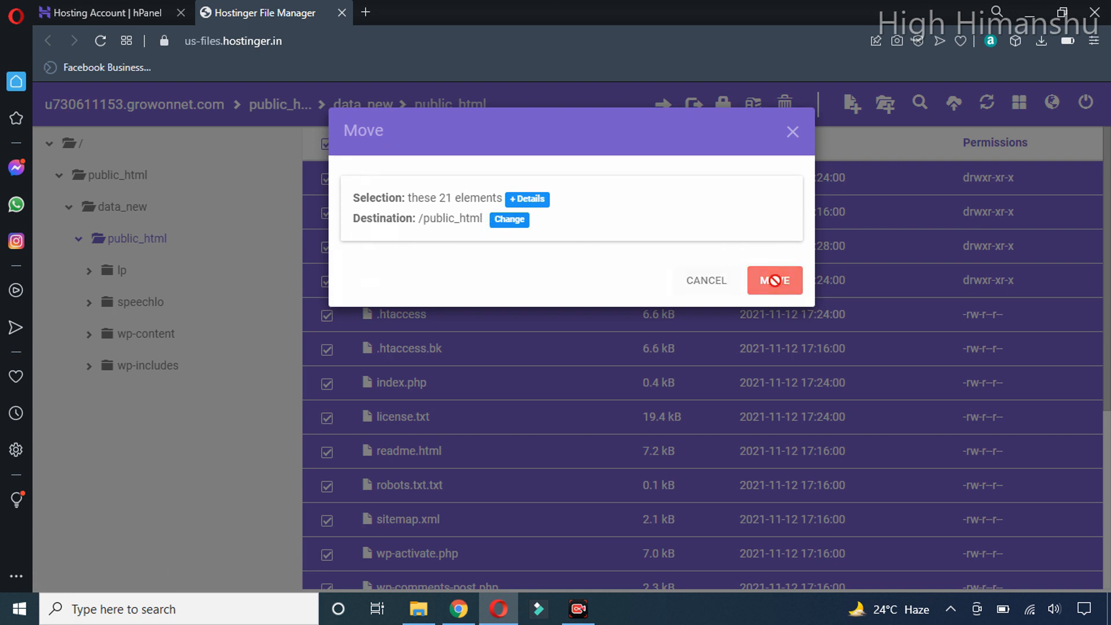
Step: Check the moved site files in public_html and delete the leftover data_new folder
scroll(405, 324, "down", 4)
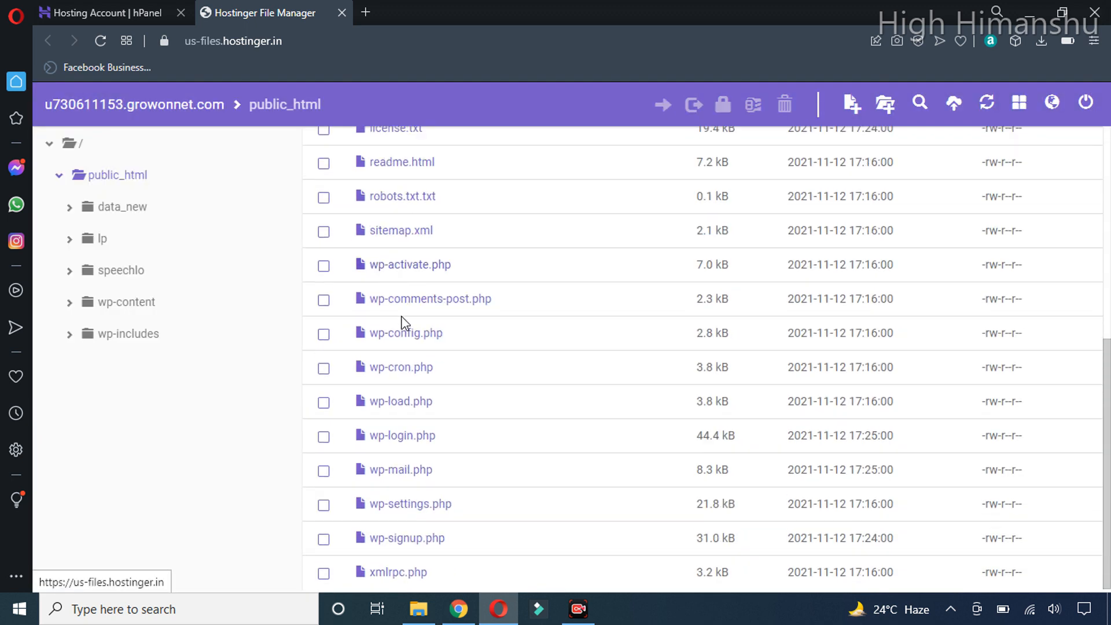
scroll(437, 315, "up", 5)
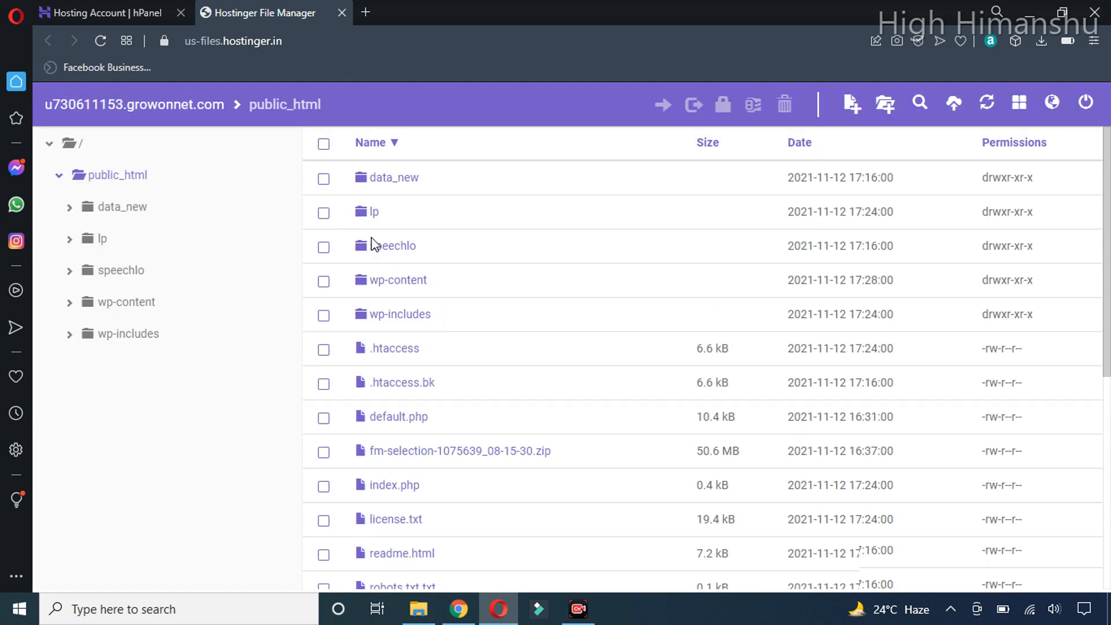
scroll(417, 335, "down", 5)
scroll(428, 429, "up", 1)
scroll(428, 428, "up", 5)
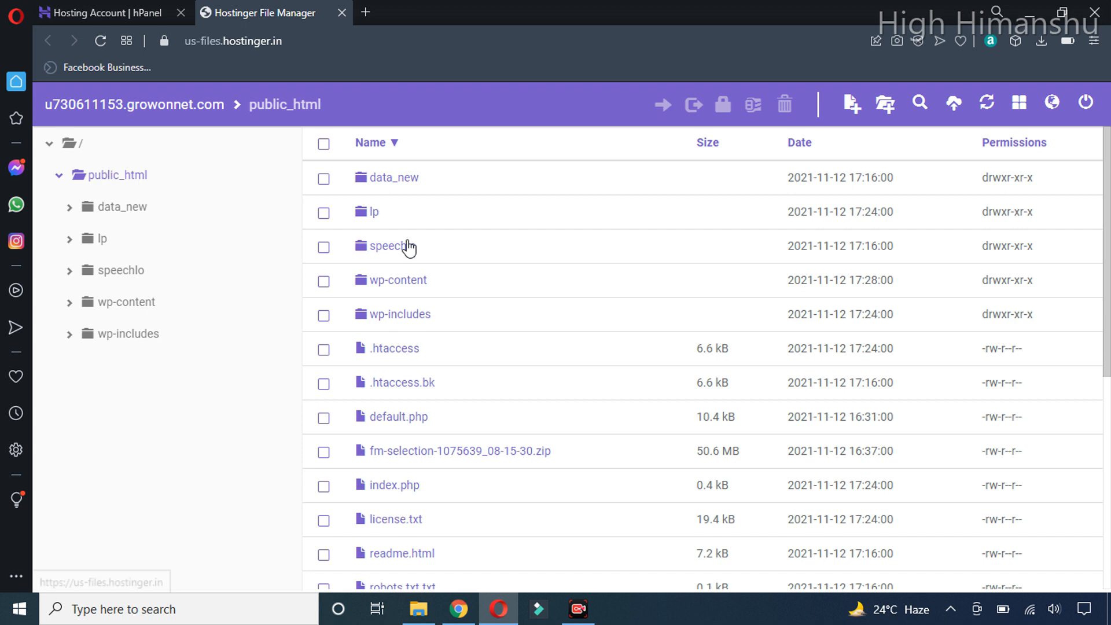
left_click(386, 182)
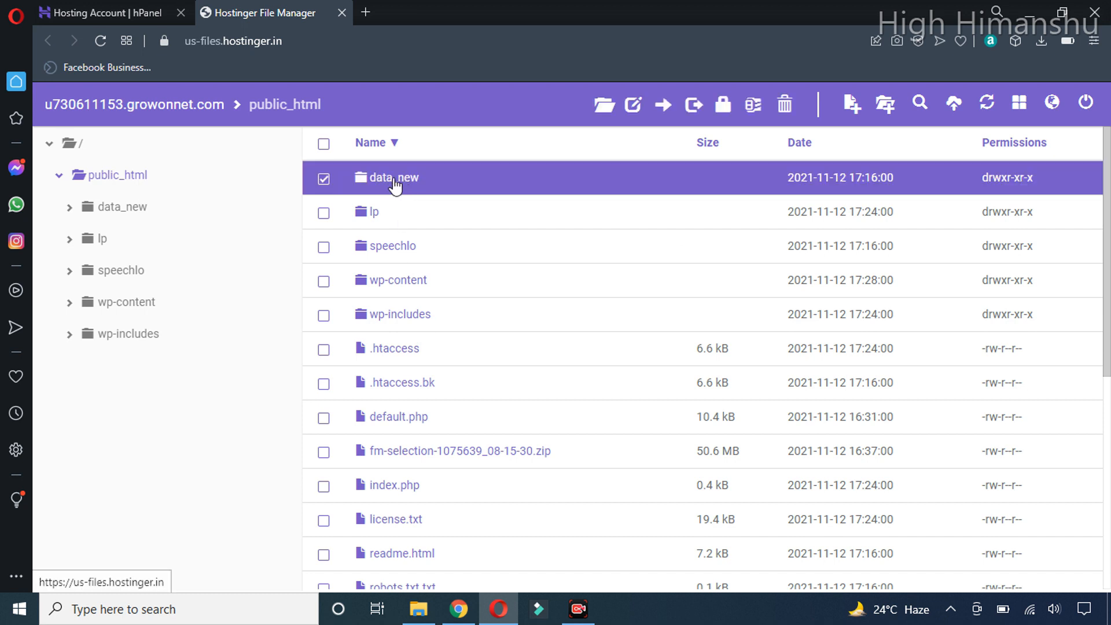
left_click(785, 104)
left_click(768, 227)
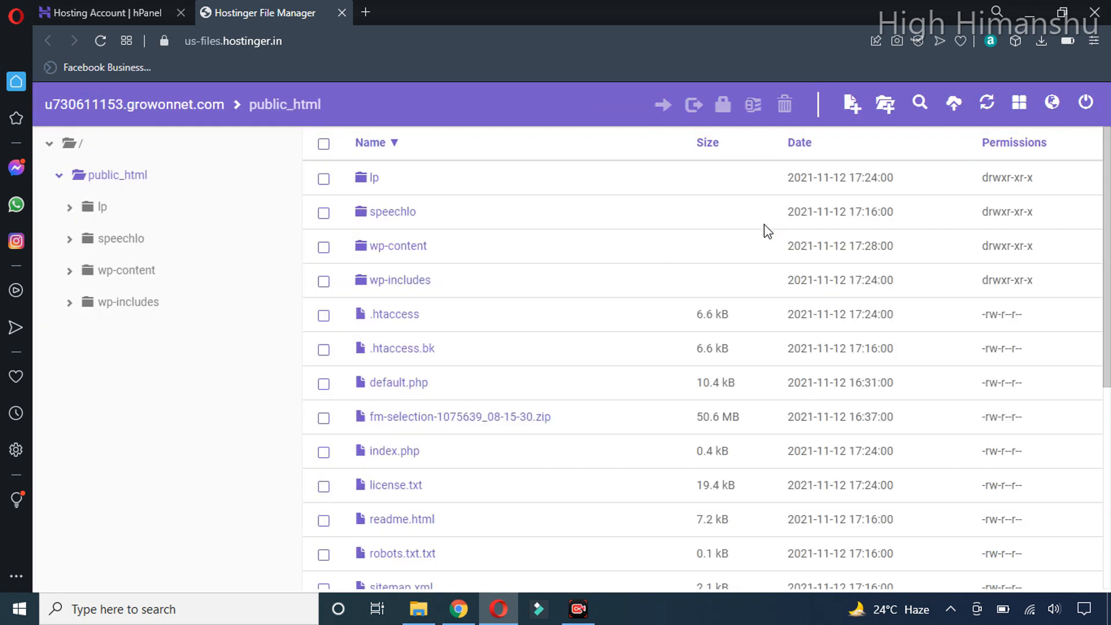
Step: Review the remaining contents of public_html, including the uploaded backup zip archive
scroll(420, 249, "down", 6)
scroll(426, 317, "up", 6)
scroll(447, 323, "down", 3)
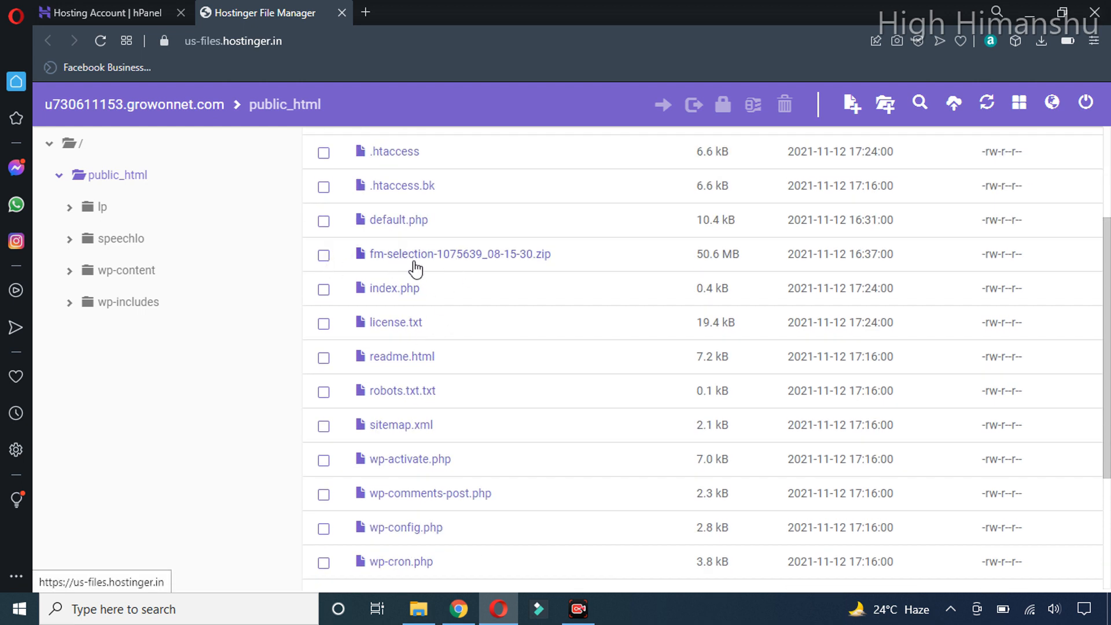
left_click(377, 260)
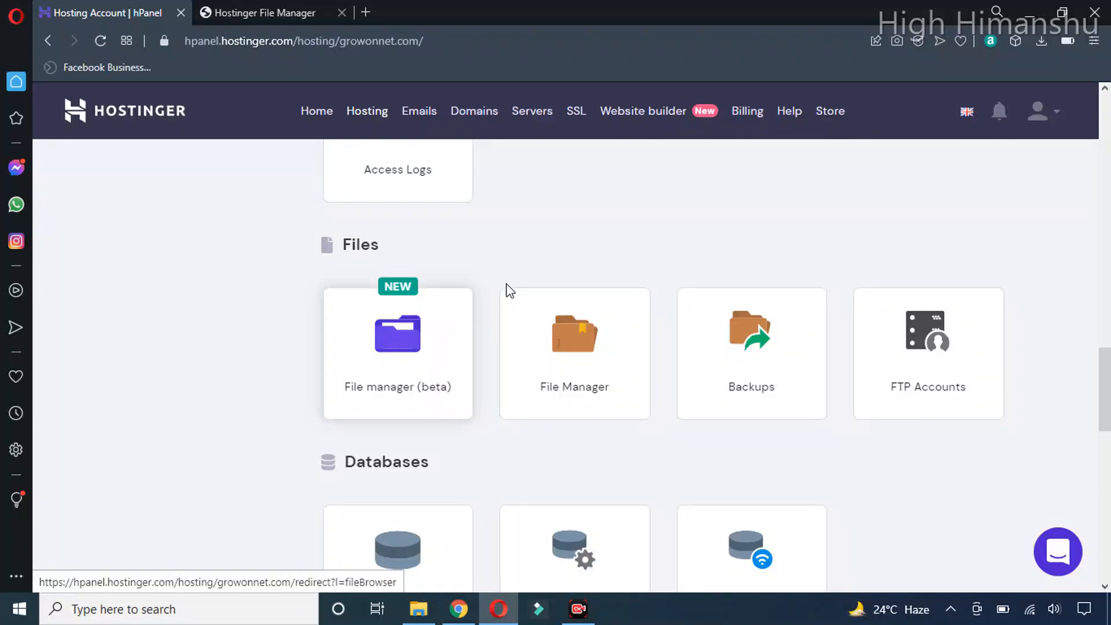
Step: Create a MySQL database named growonnet in hPanel, with database user growonnet and a database password
scroll(550, 288, "down", 5)
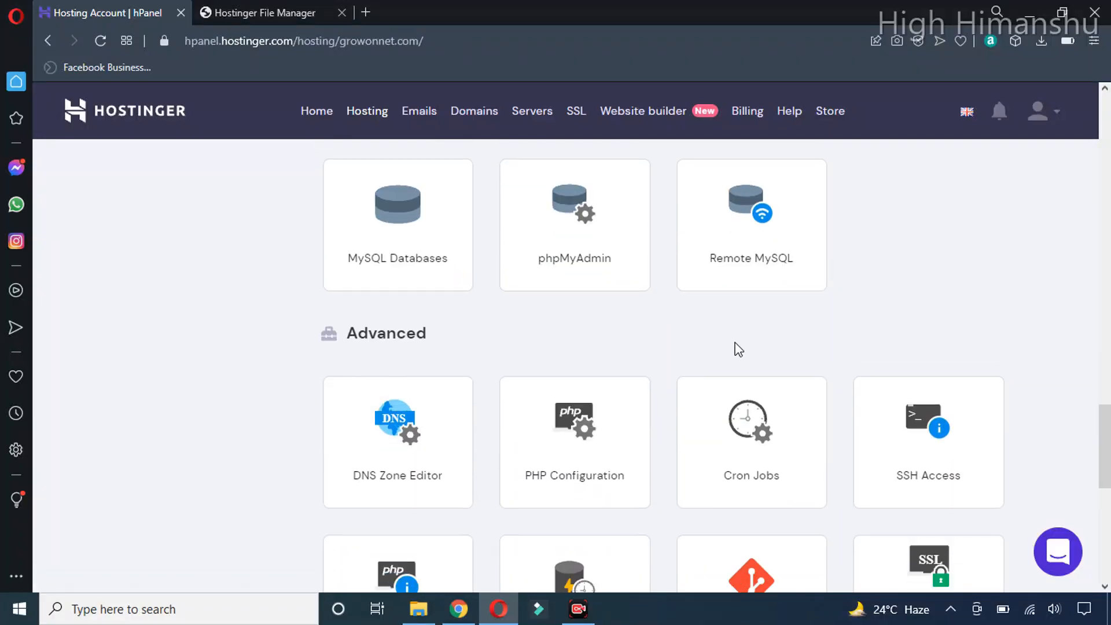
scroll(530, 335, "up", 2)
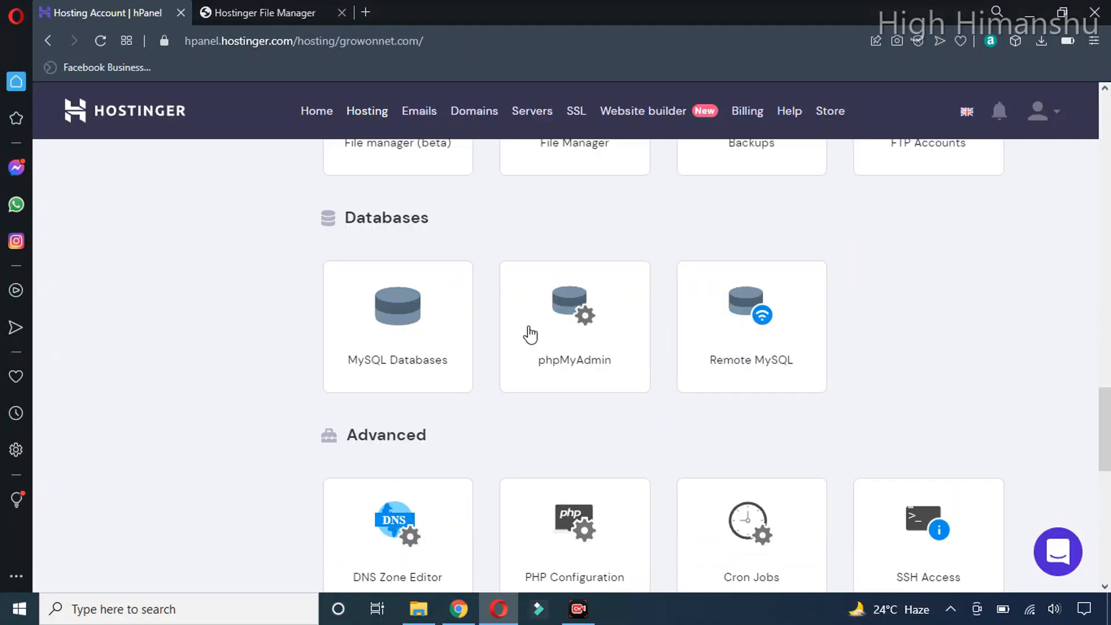
left_click(402, 333)
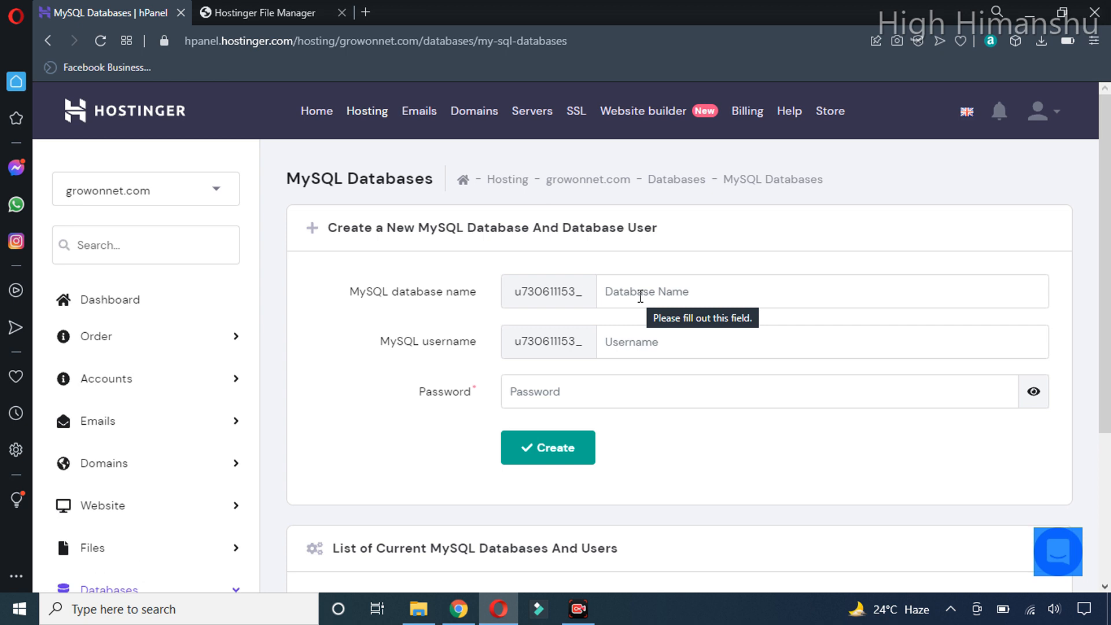
left_click(547, 437)
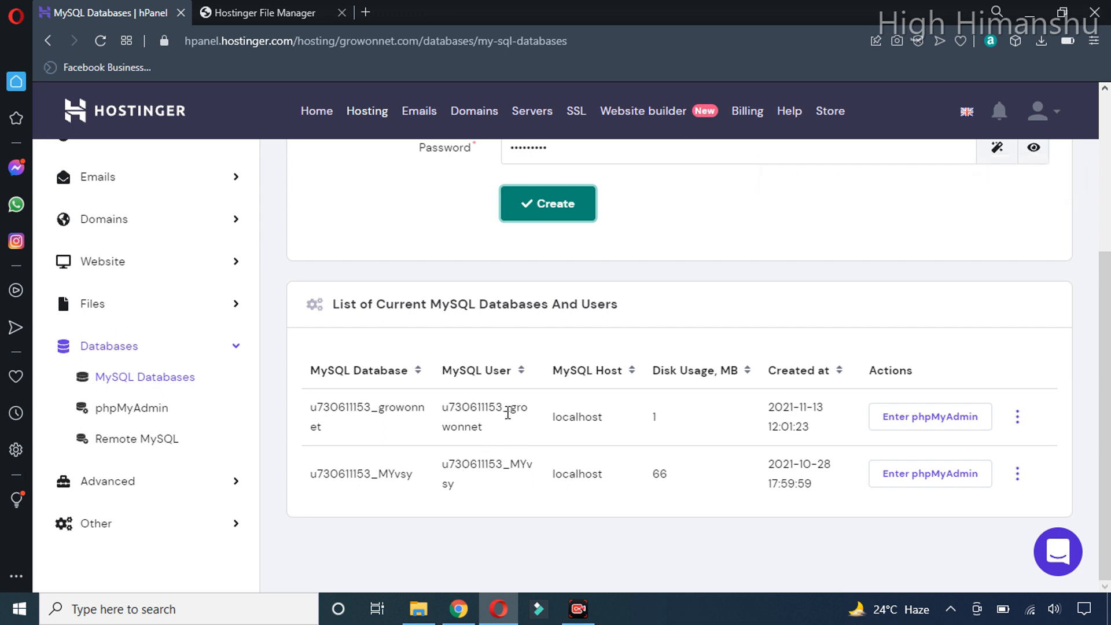
Step: Review the list of MySQL databases and open the new growonnet database in phpMyAdmin
left_click_drag(418, 480, 307, 478)
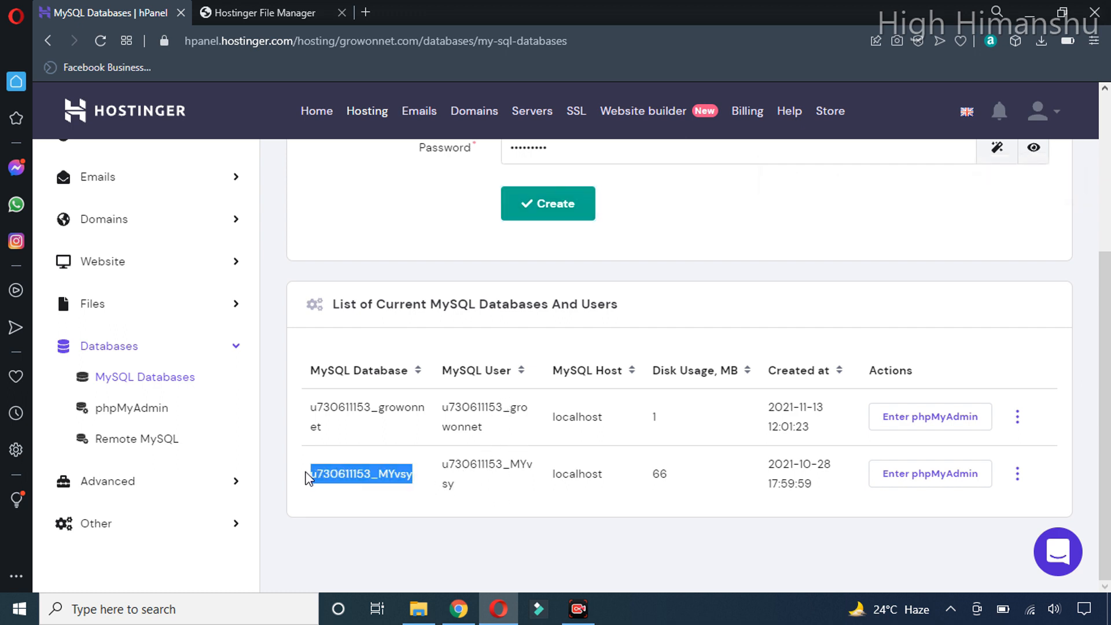
left_click(424, 483)
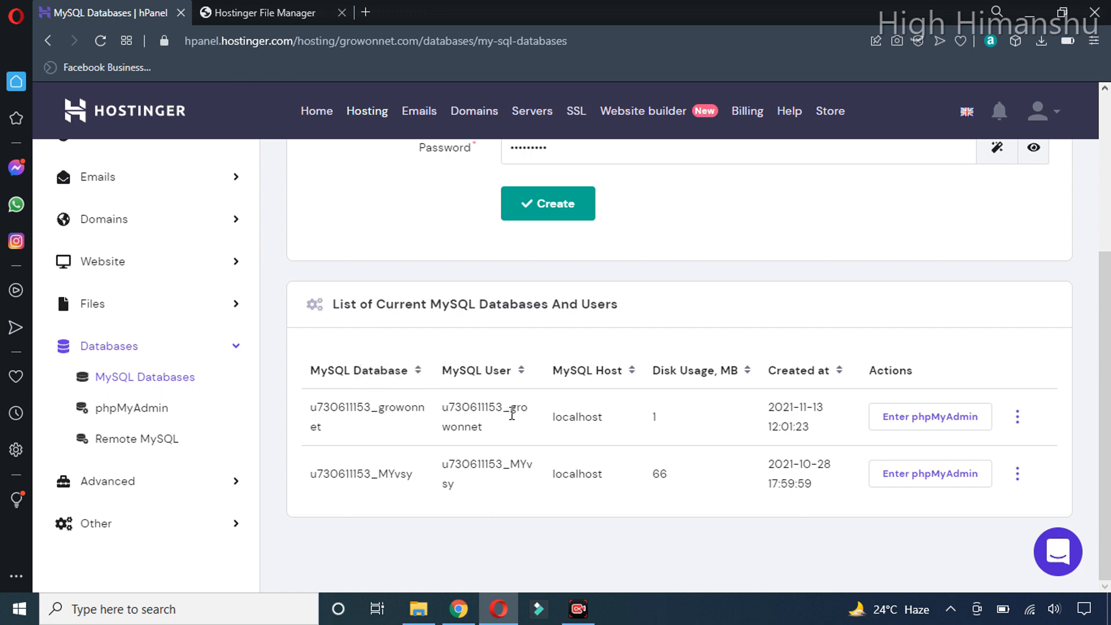
left_click(916, 425)
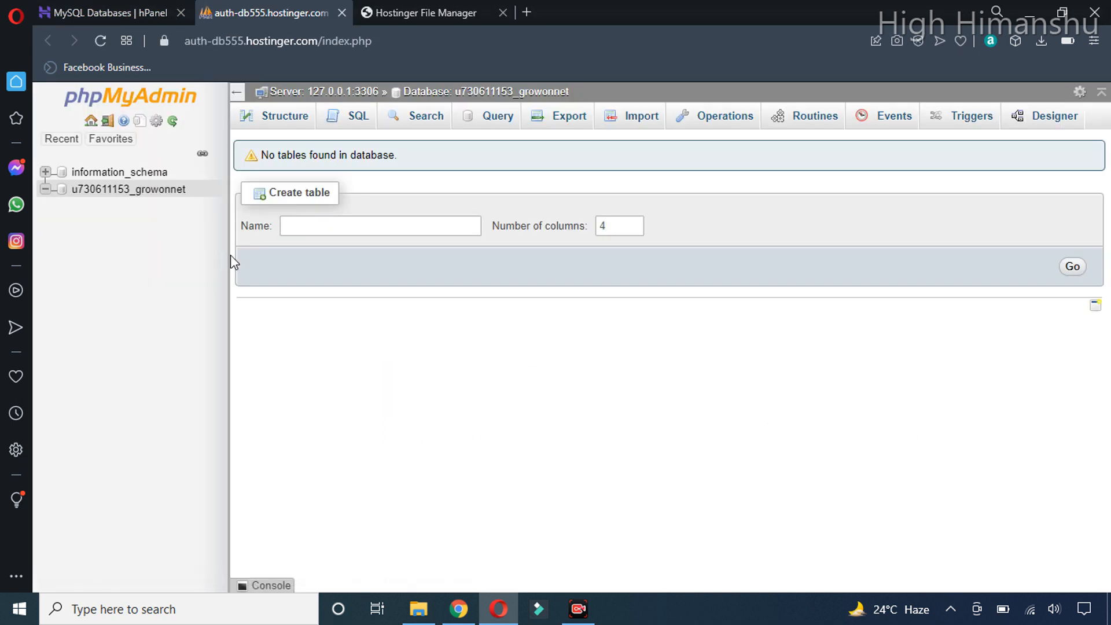
Step: Import the backup file db_growonnet-313537d278.sql into the growonnet database, keeping the default import options and SQL format
left_click(634, 123)
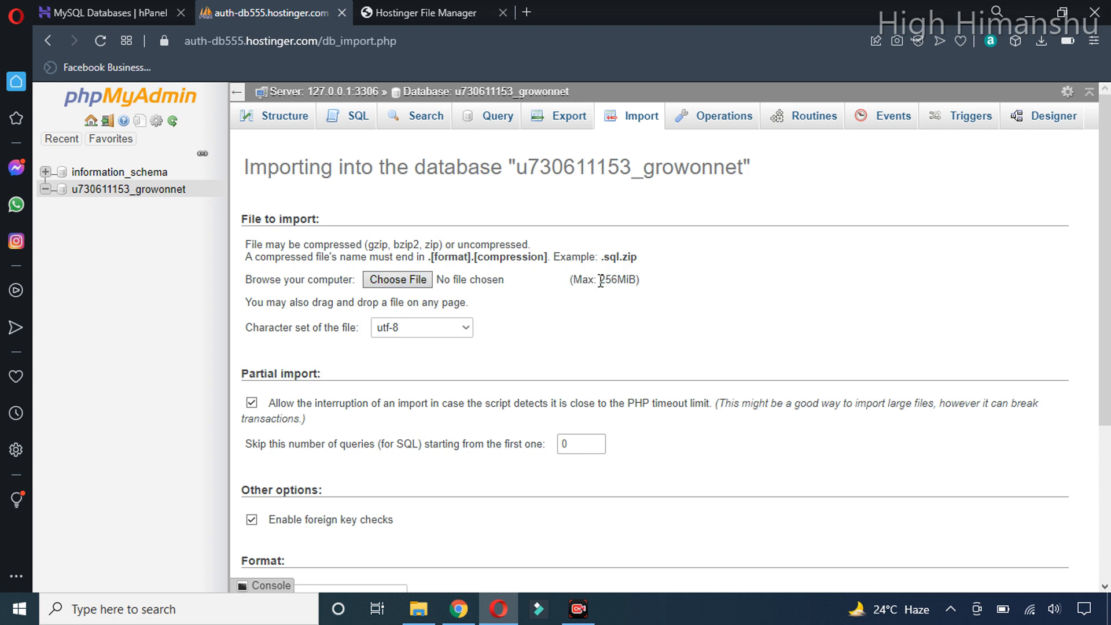
left_click_drag(600, 281, 654, 289)
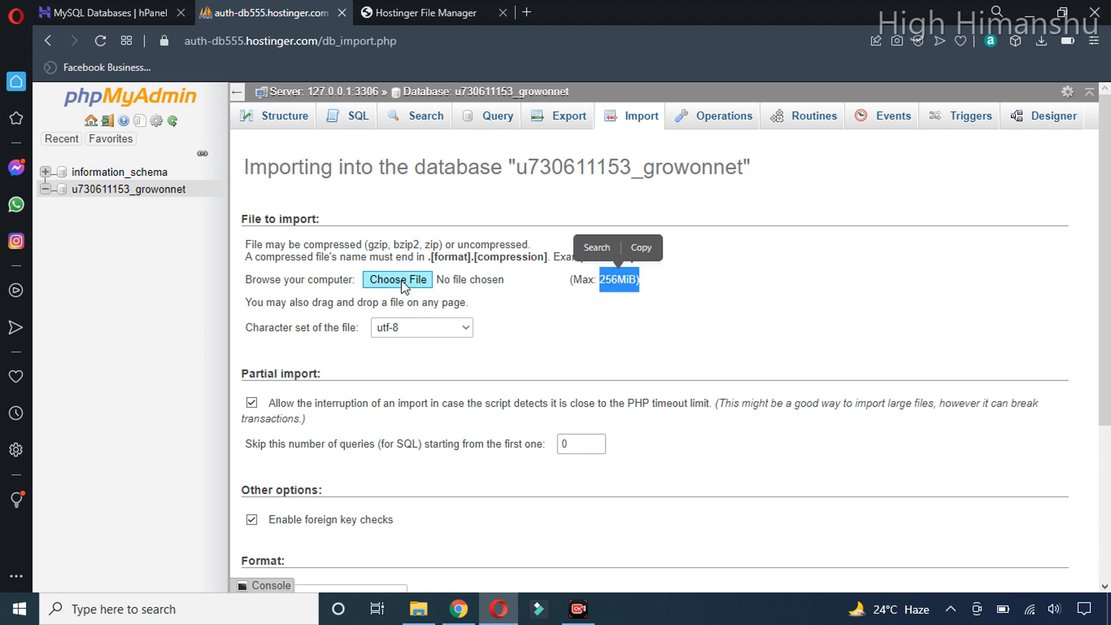
left_click(402, 280)
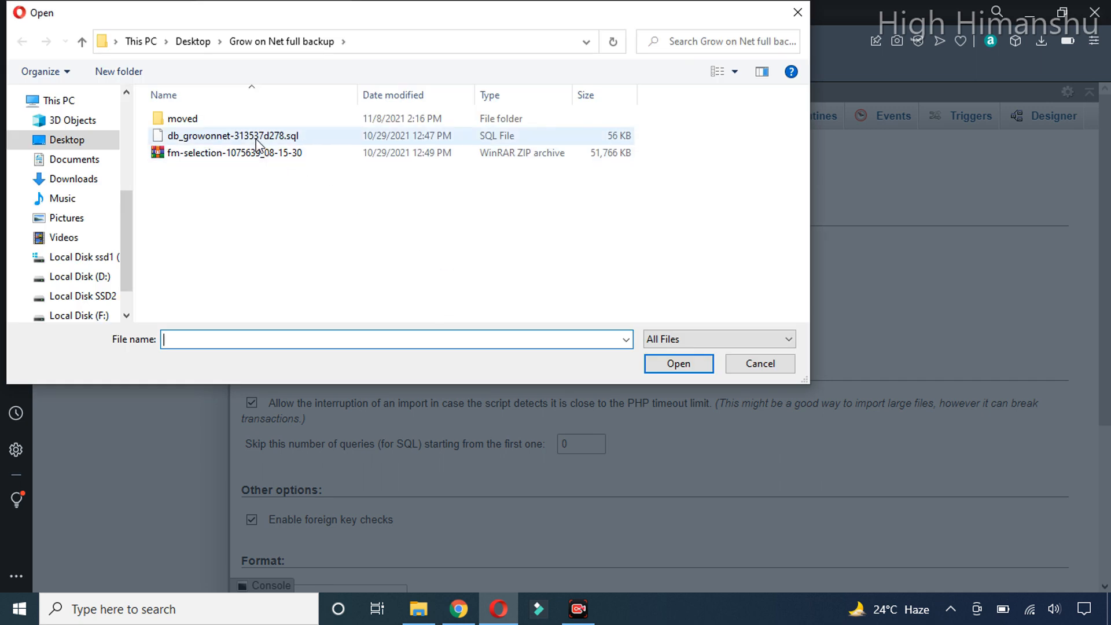
left_click(254, 138)
left_click(678, 364)
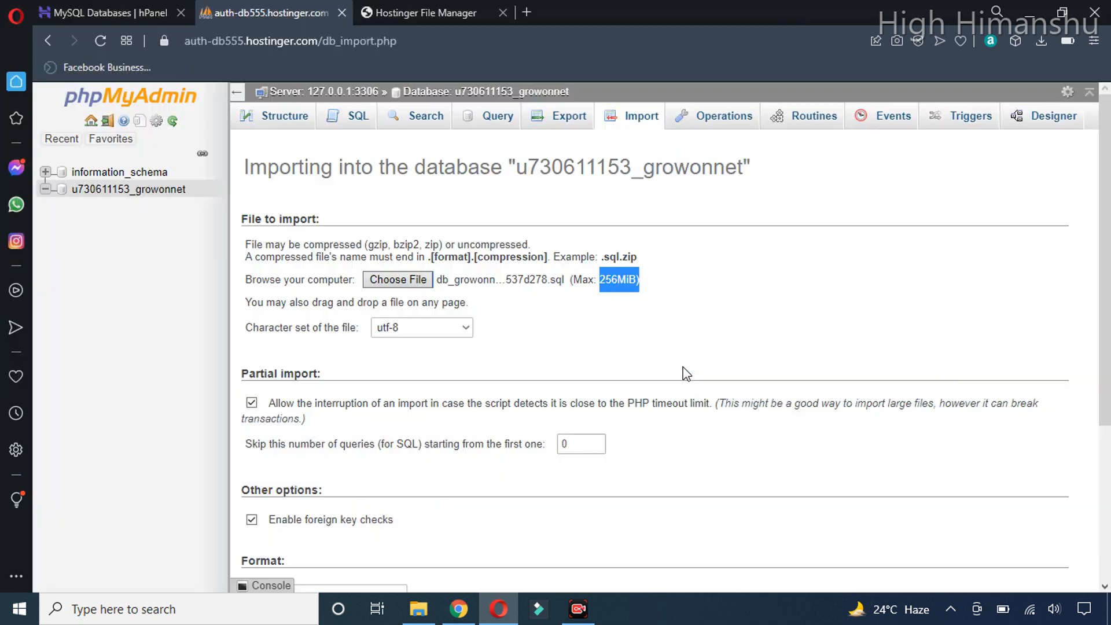
scroll(405, 463, "down", 4)
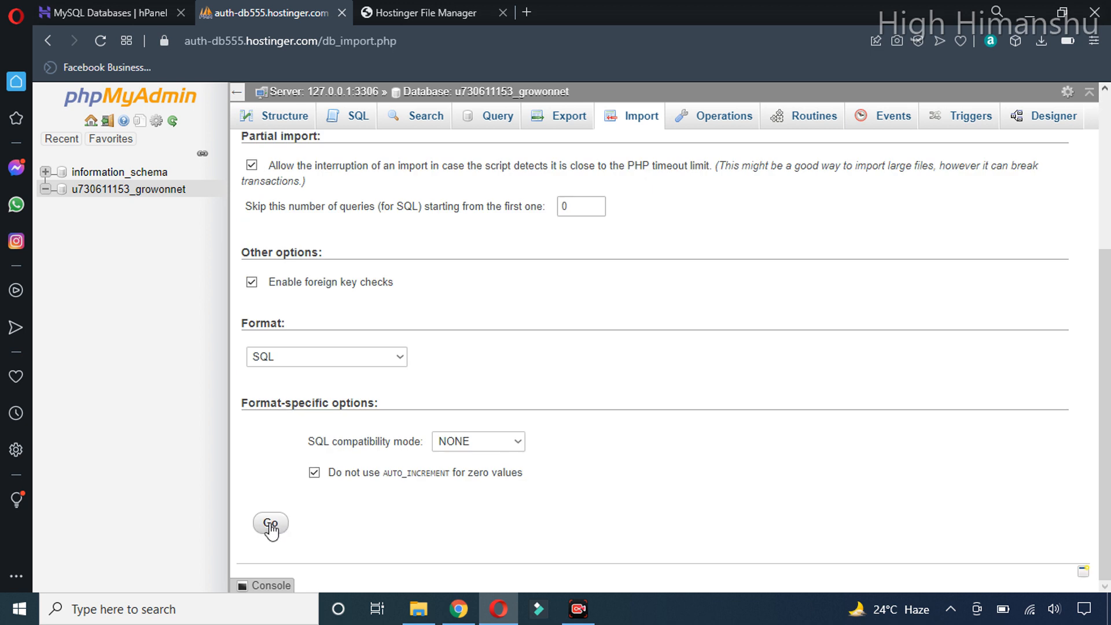
left_click(280, 526)
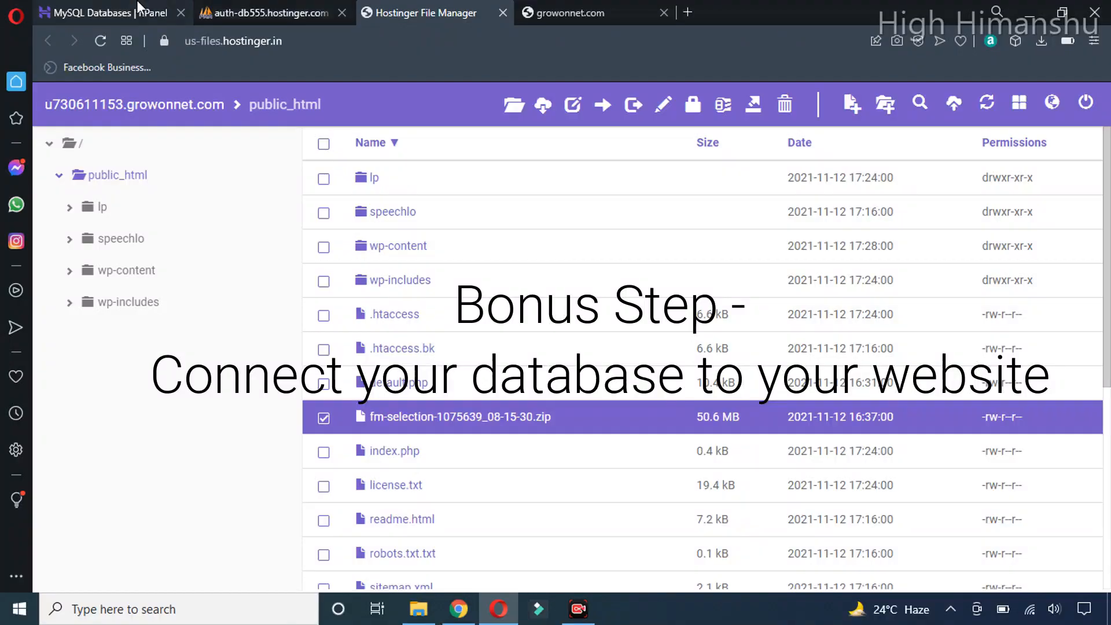
Step: Open wp-config.php from public_html in the Hostinger File Manager for editing at its MySQL settings
left_click(123, 8)
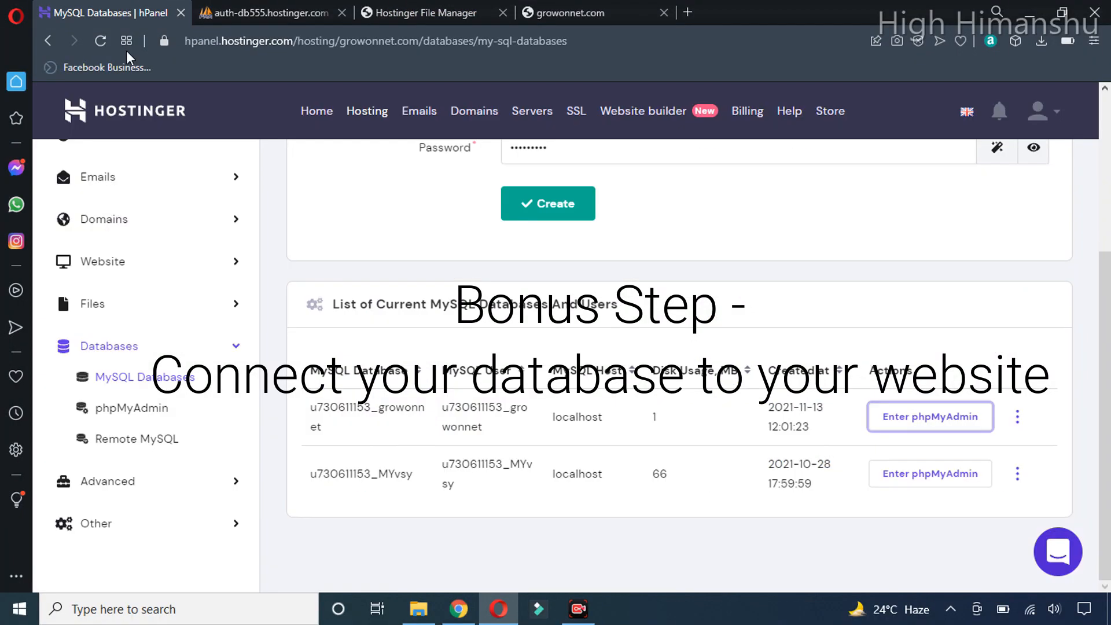
left_click(405, 13)
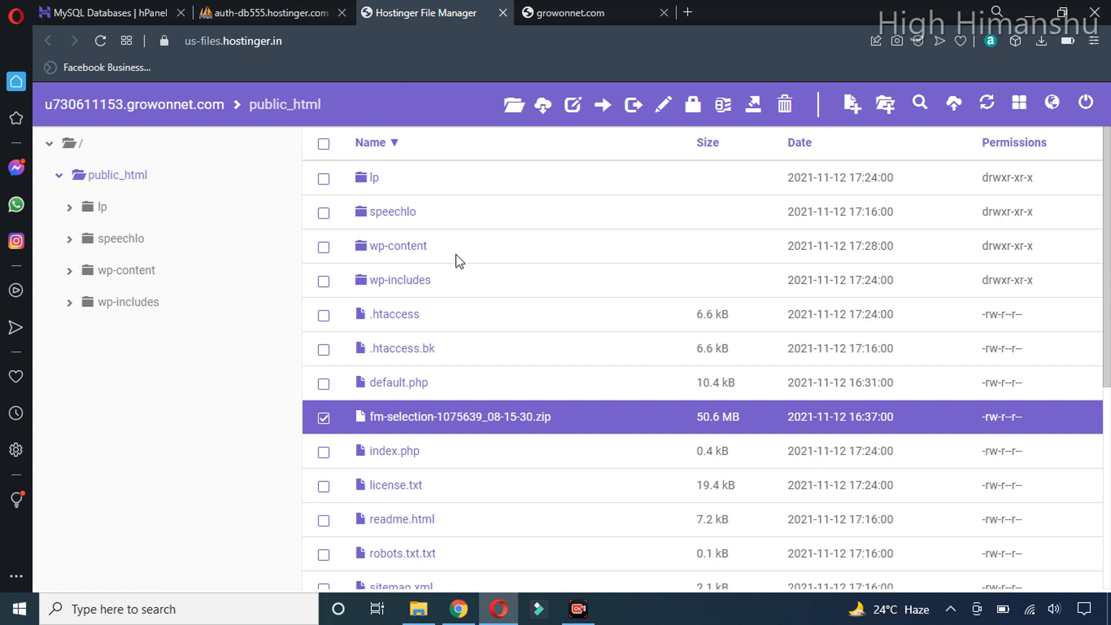
scroll(411, 388, "down", 5)
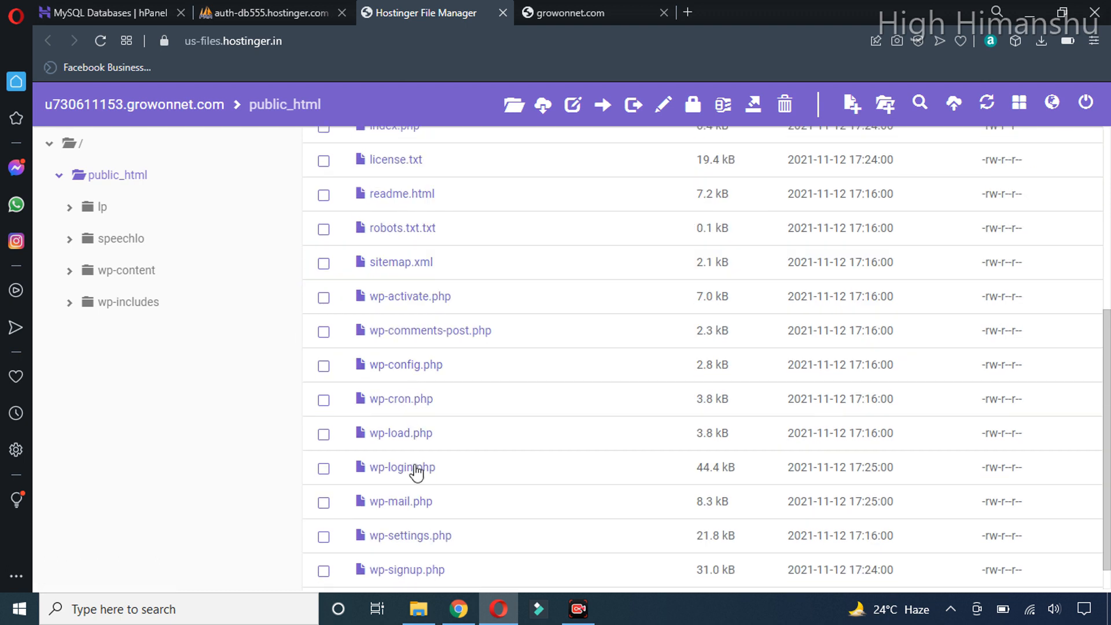
scroll(417, 549, "down", 1)
double_click(404, 336)
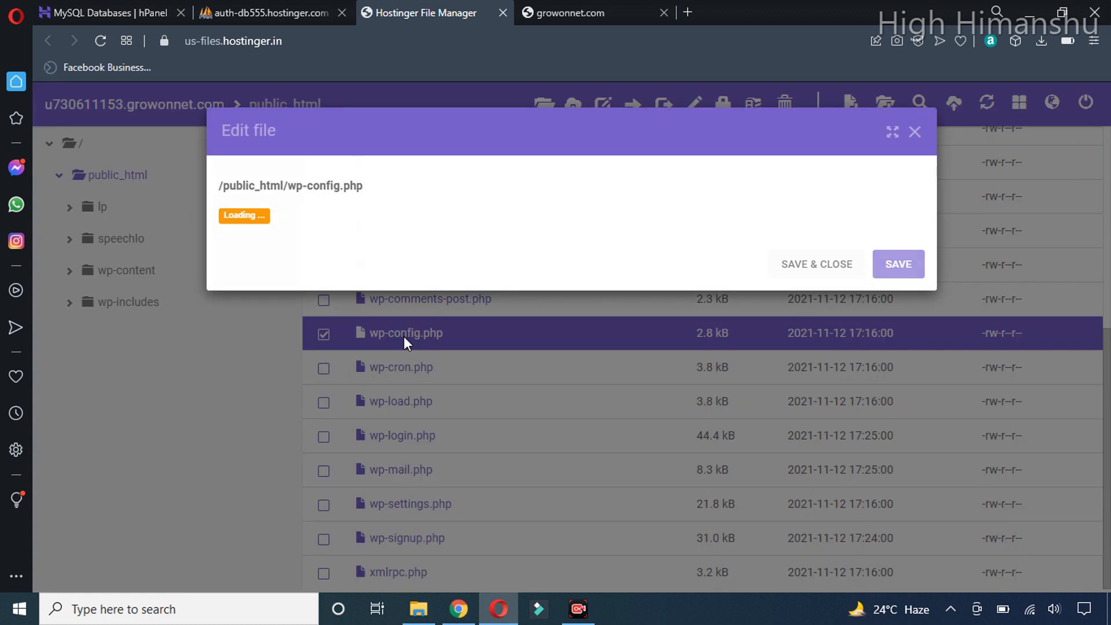
scroll(407, 334, "down", 5)
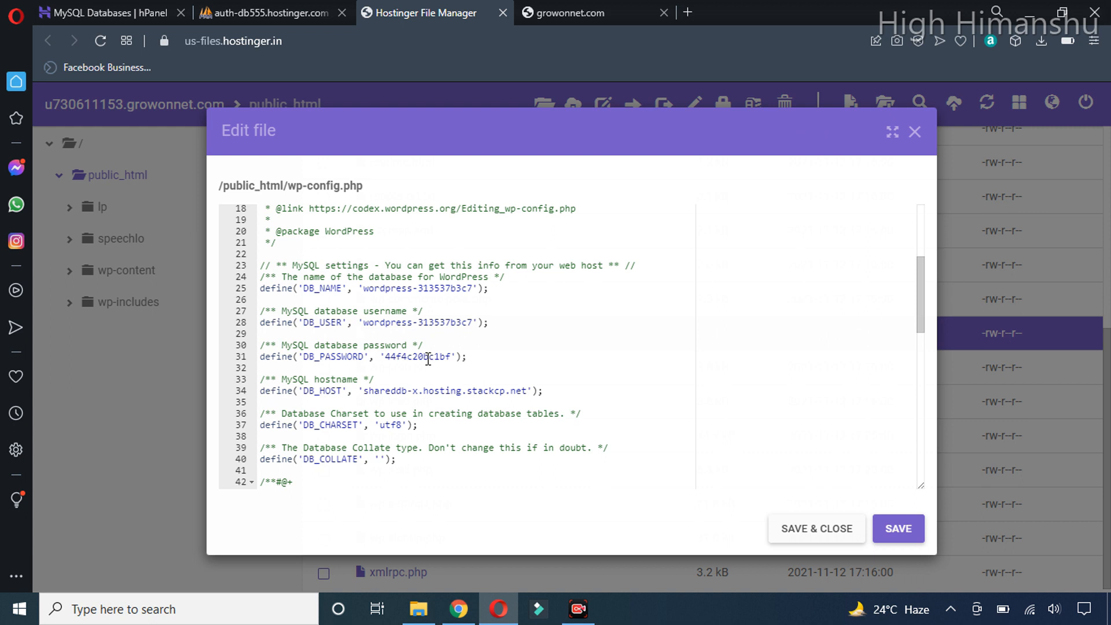
left_click(132, 11)
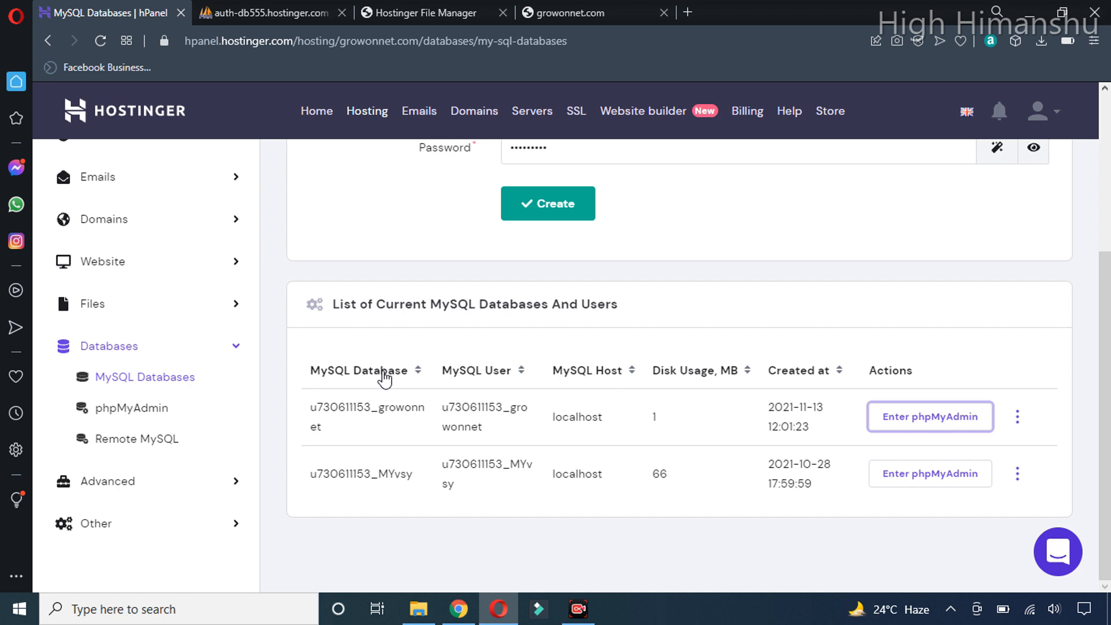
left_click(318, 421)
left_click_drag(318, 422, 304, 404)
key("ctrl+c")
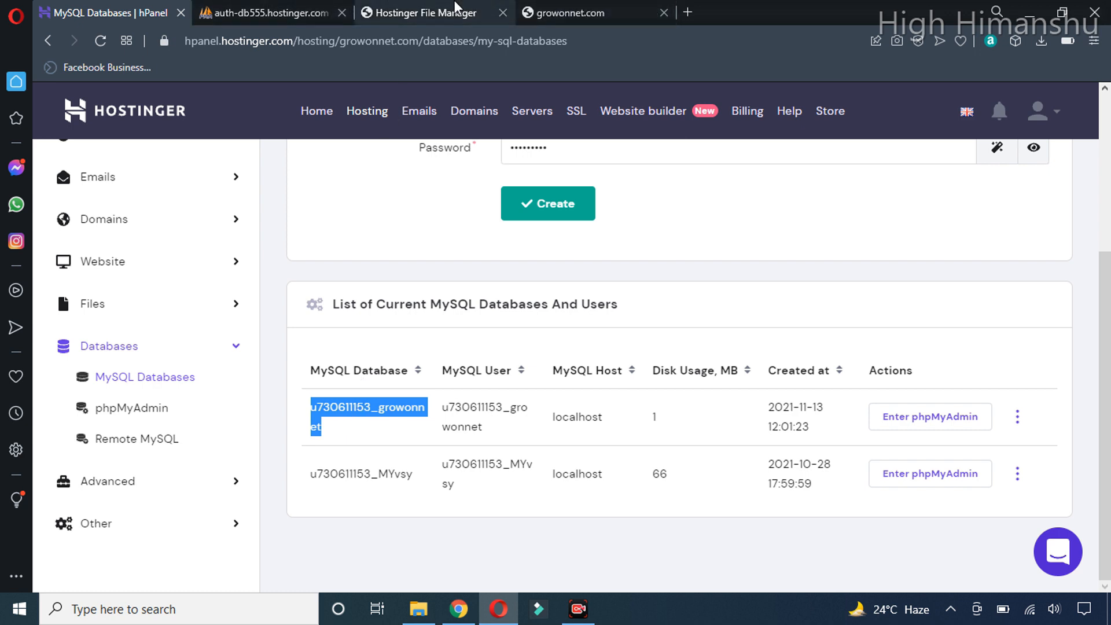
left_click(457, 10)
left_click_drag(473, 287, 364, 288)
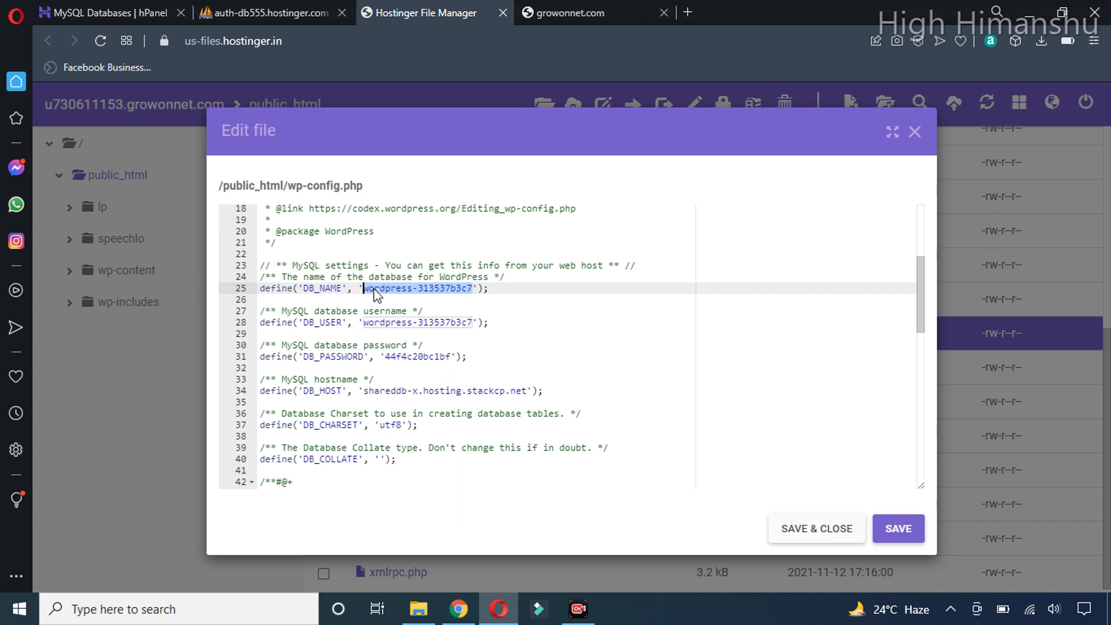
key("ctrl+v")
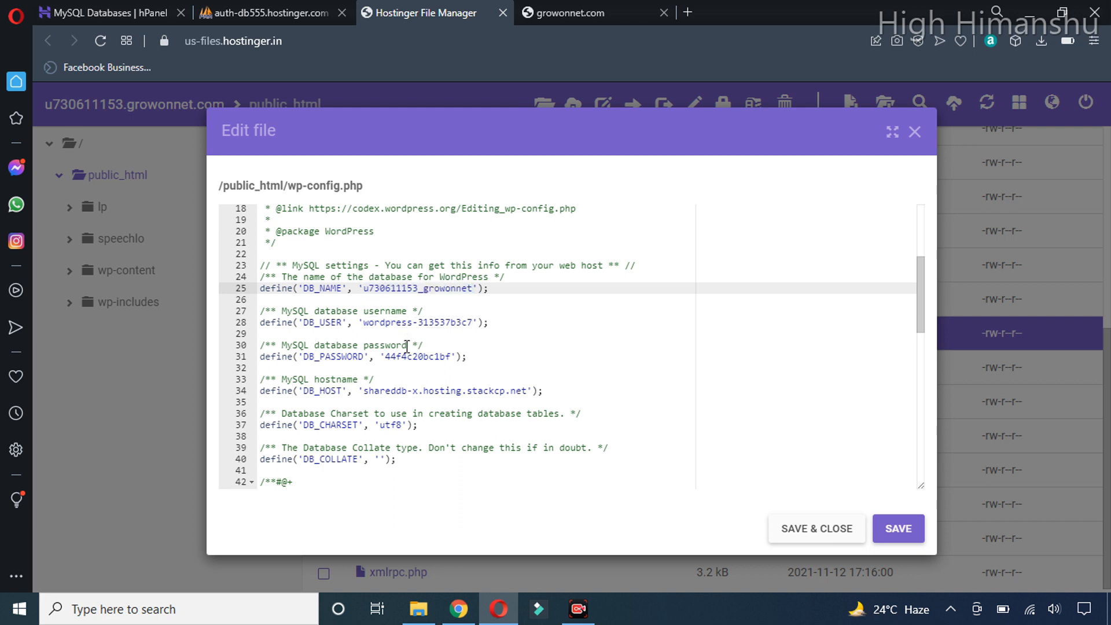
left_click(139, 11)
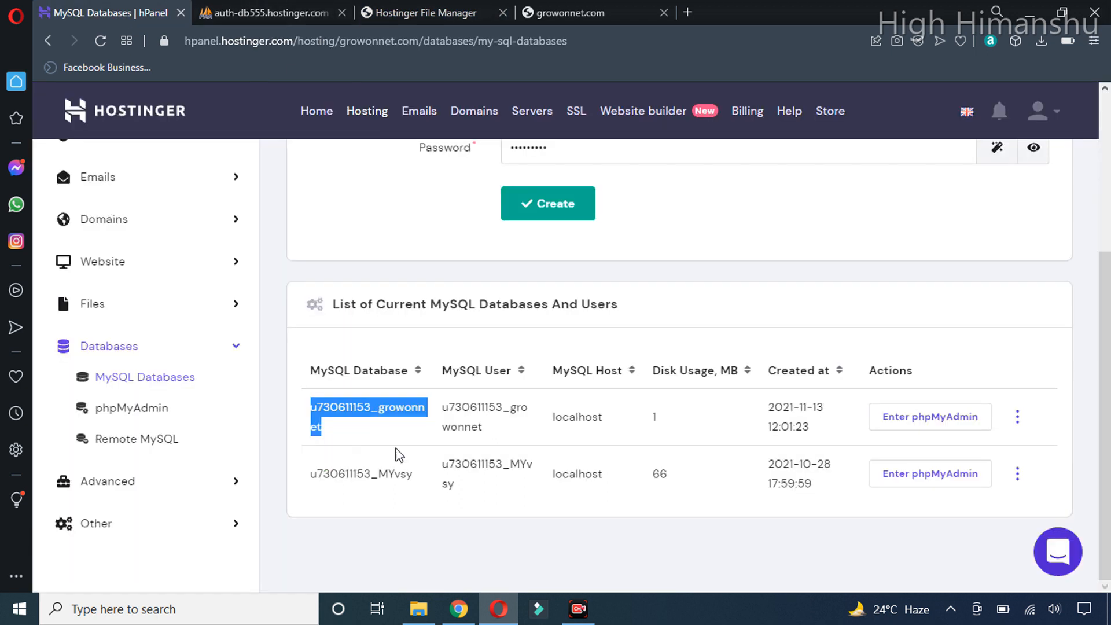
left_click_drag(482, 431, 441, 409)
key("ctrl+c")
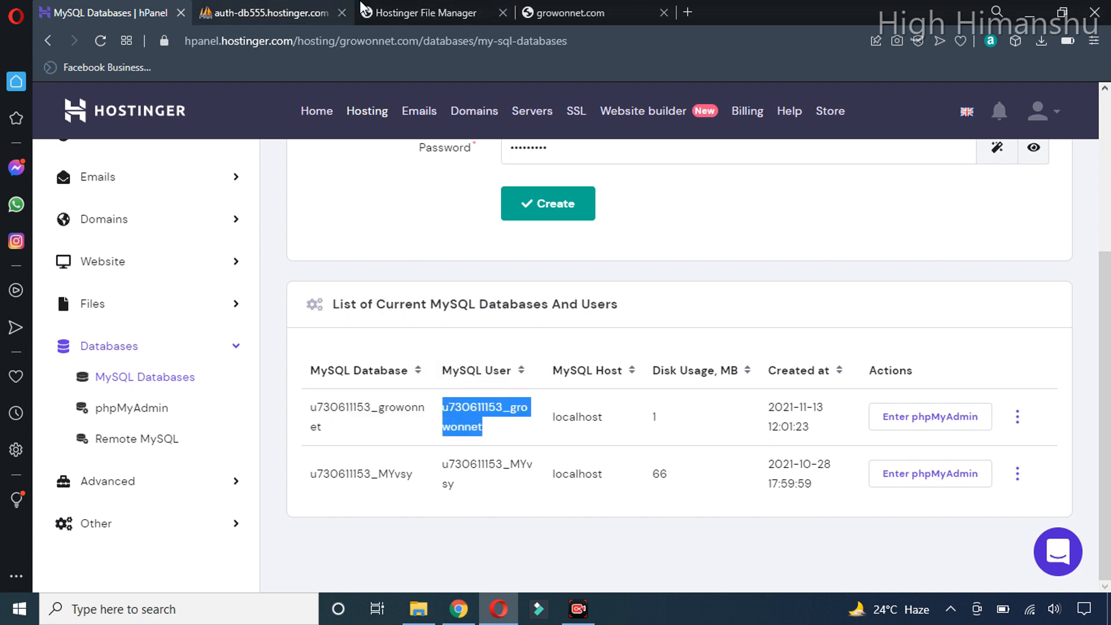
left_click(564, 13)
left_click(430, 8)
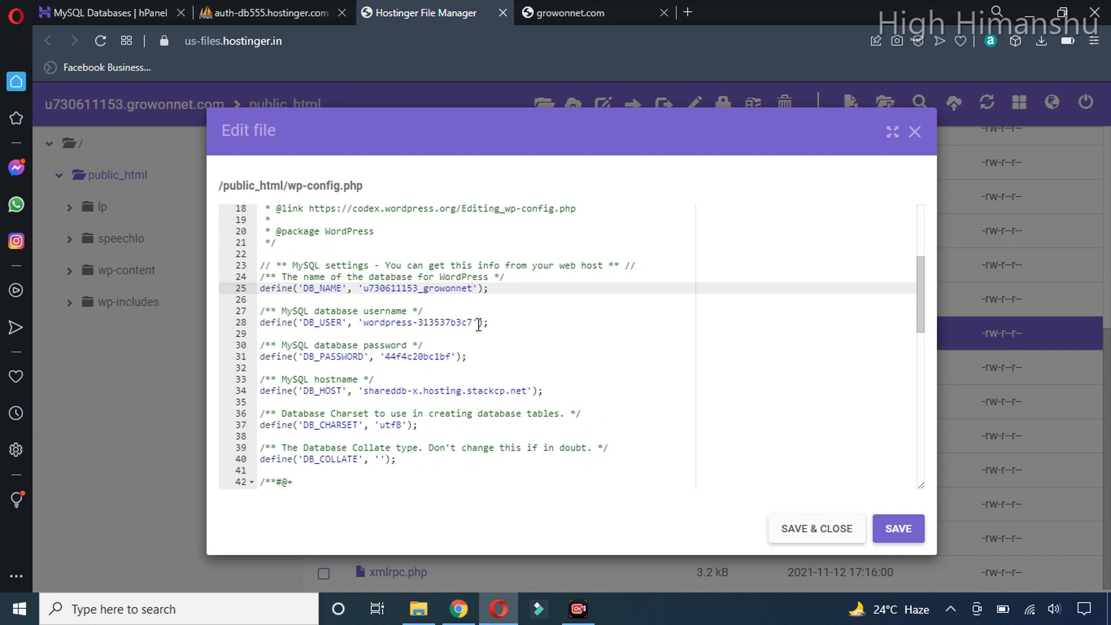
left_click_drag(473, 323, 363, 322)
key("ctrl+v")
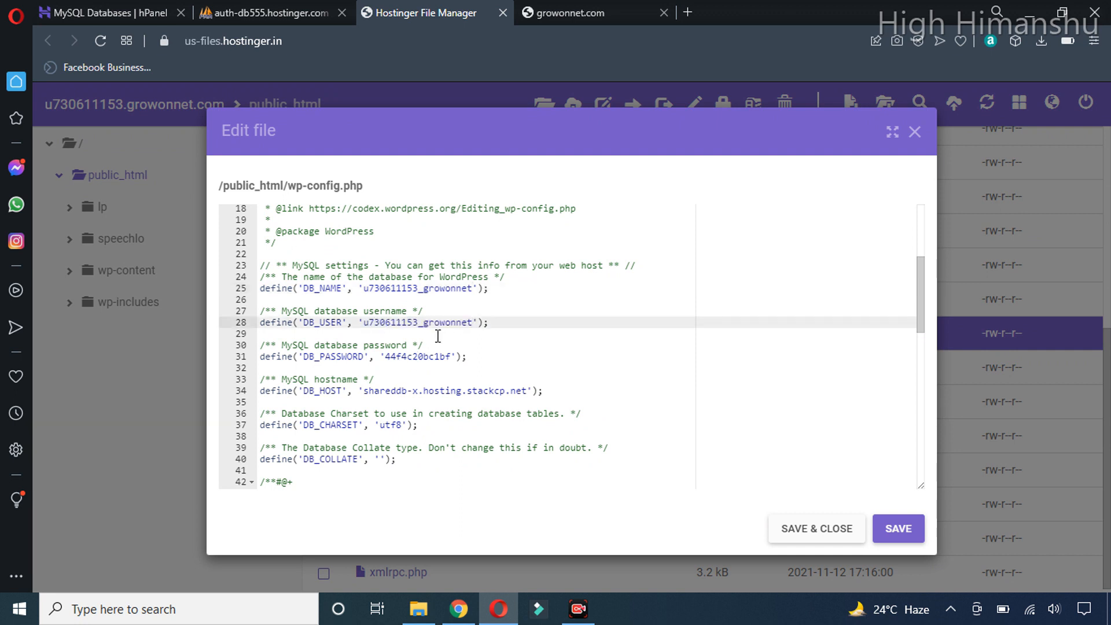
scroll(426, 392, "up", 3)
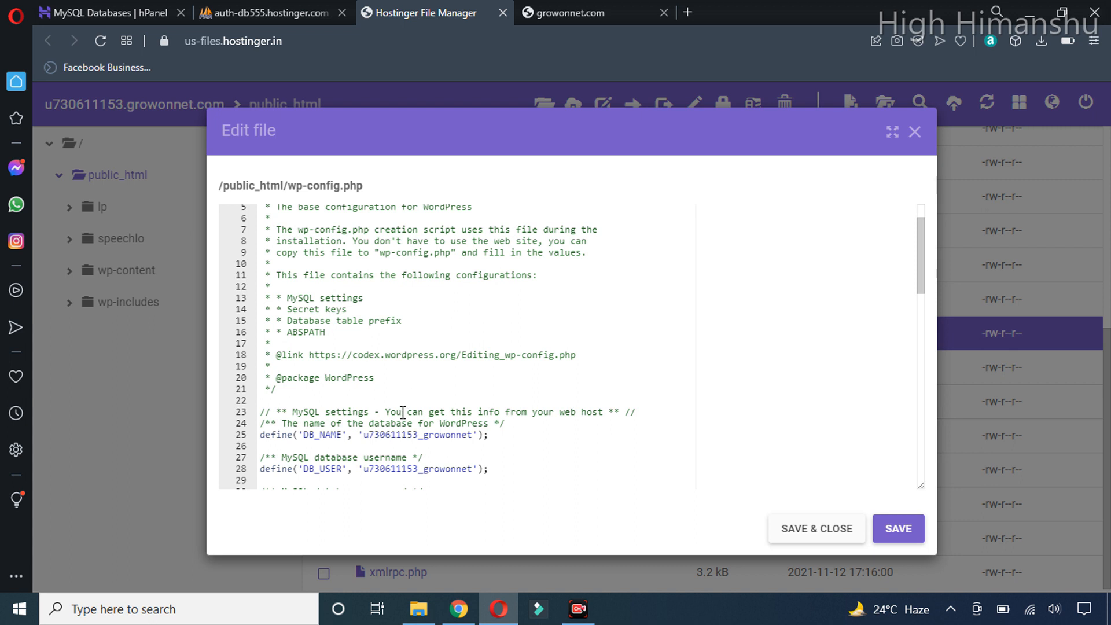
left_click(823, 532)
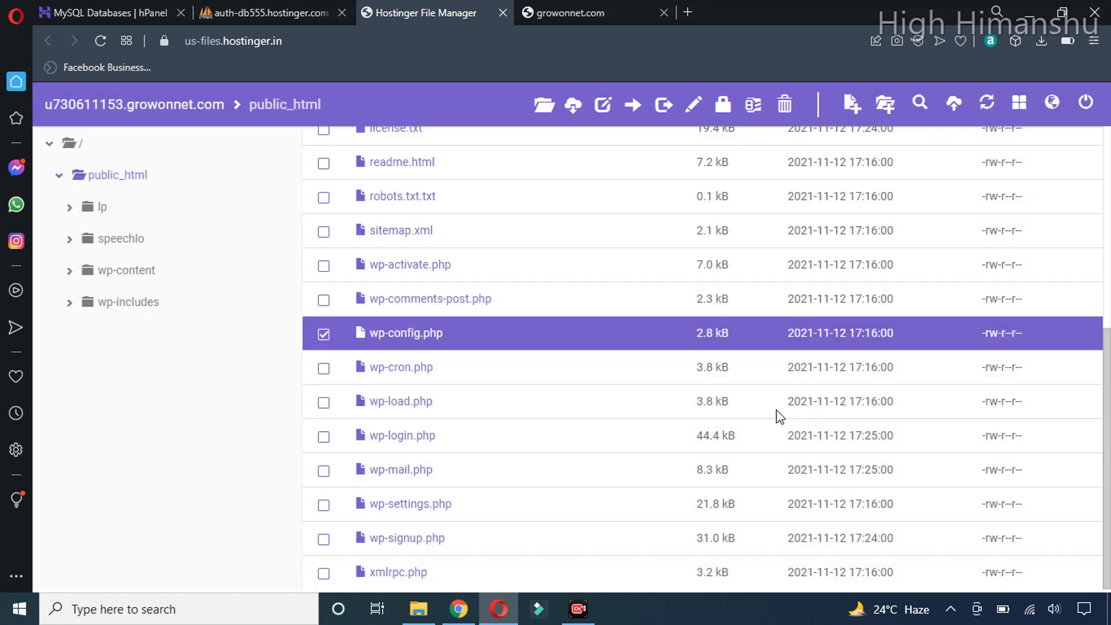
Step: Reload growonnet.com in the browser to check whether the migrated website loads
scroll(501, 334, "up", 4)
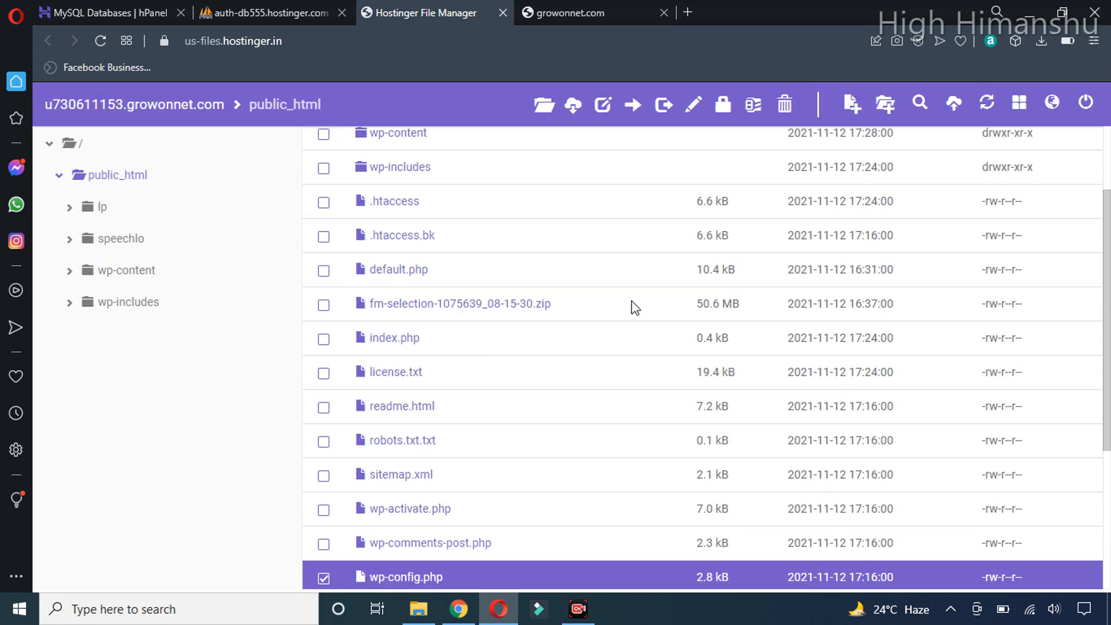
scroll(623, 297, "up", 2)
left_click(579, 13)
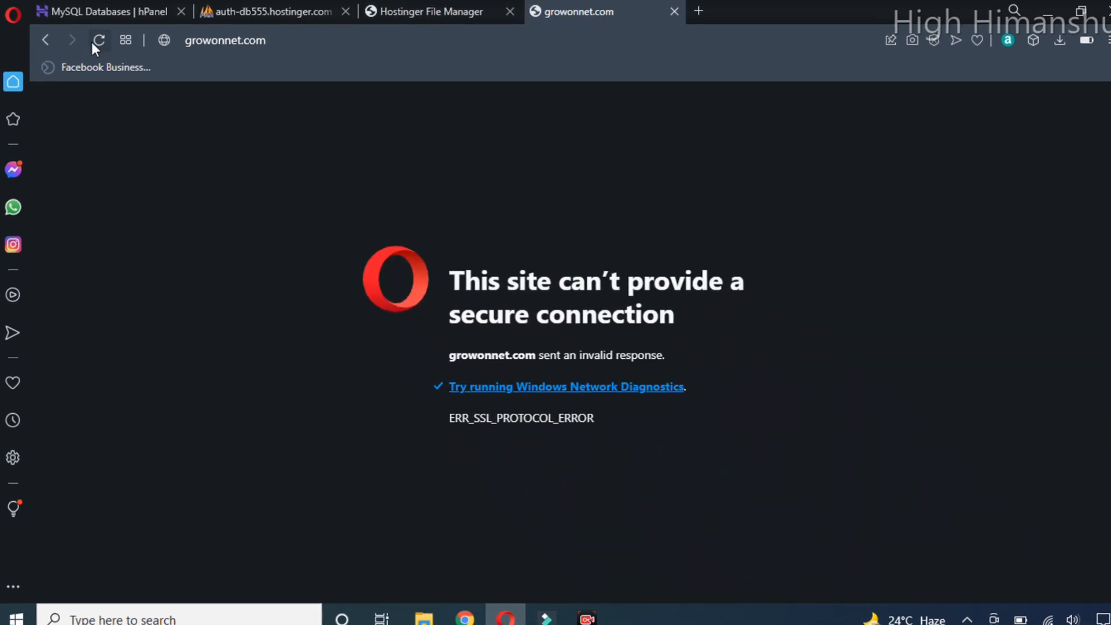
left_click(100, 41)
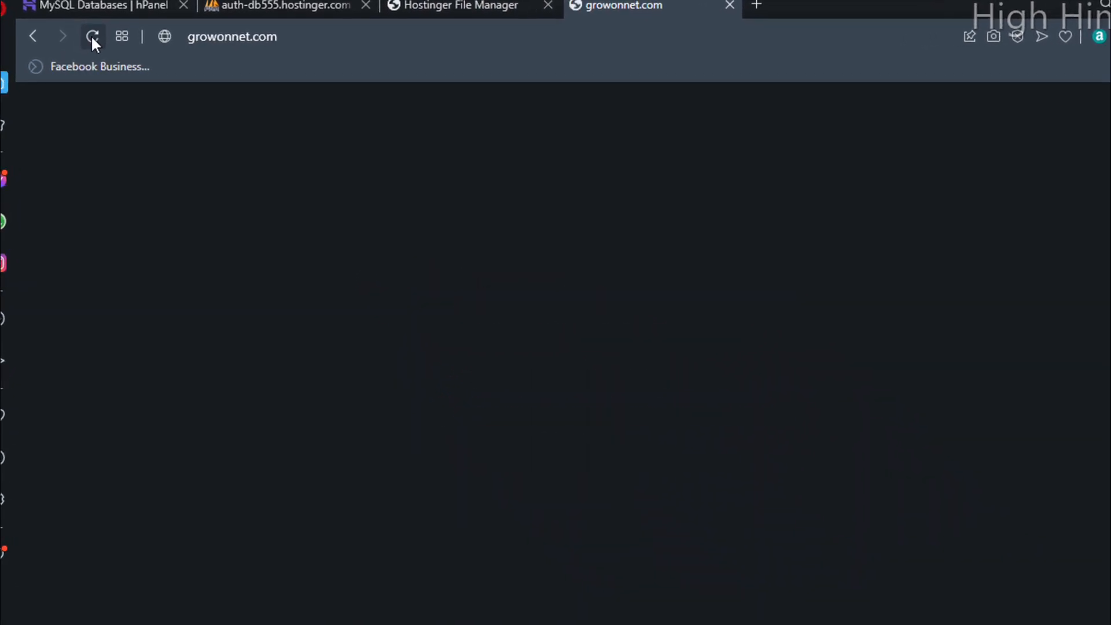
left_click_drag(809, 379, 528, 250)
left_click(509, 243)
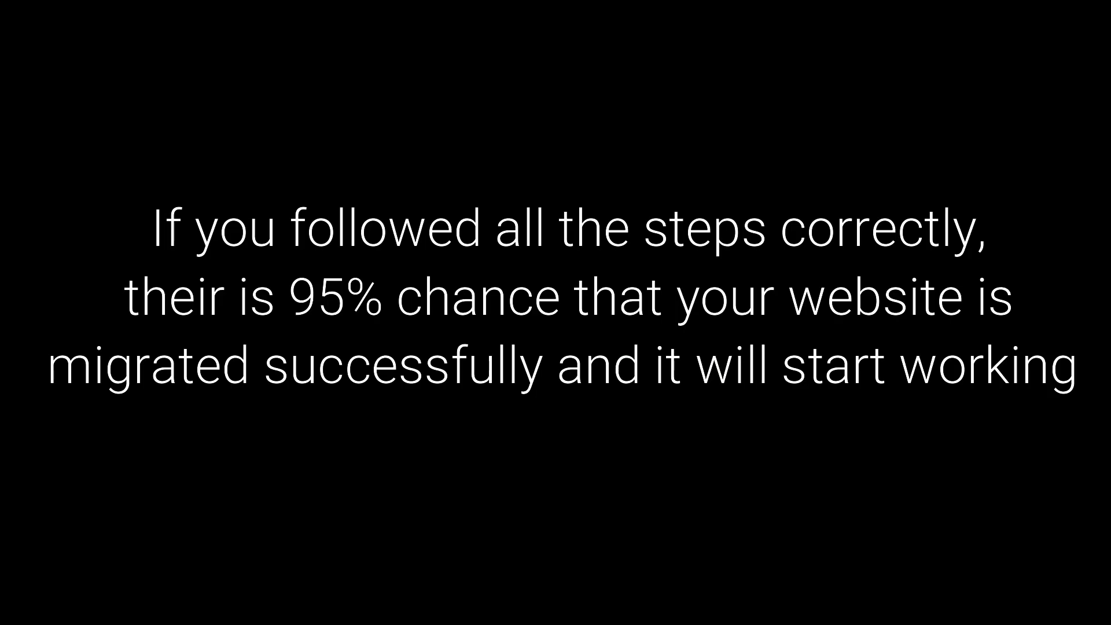
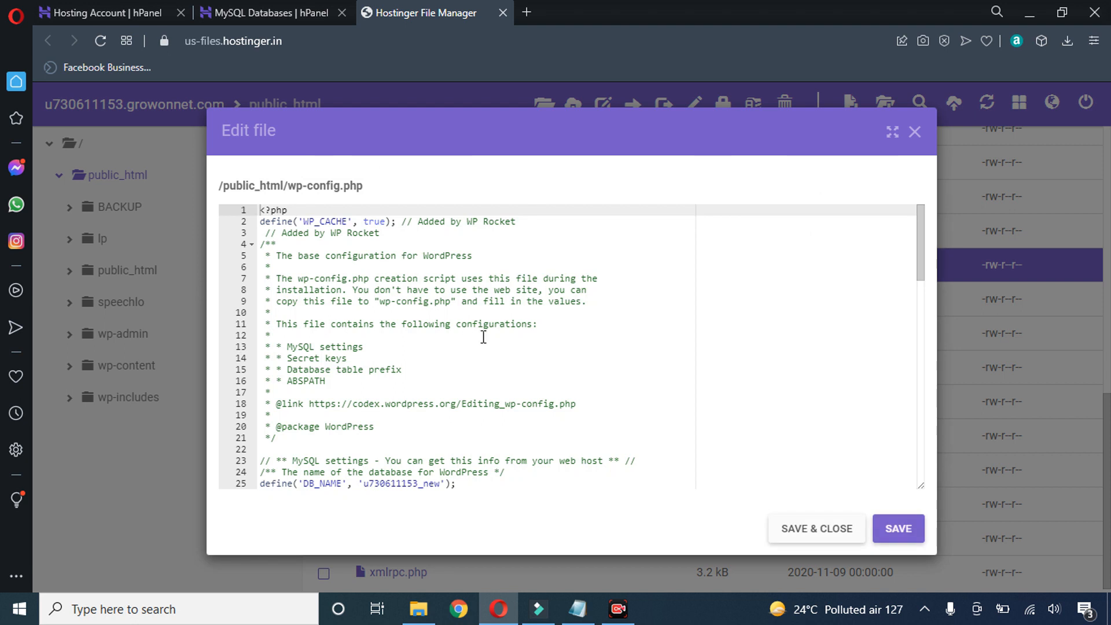
Step: Compare the DB_NAME value in wp-config.php with the MySQL database name listed in hPanel
left_click_drag(917, 250, 920, 270)
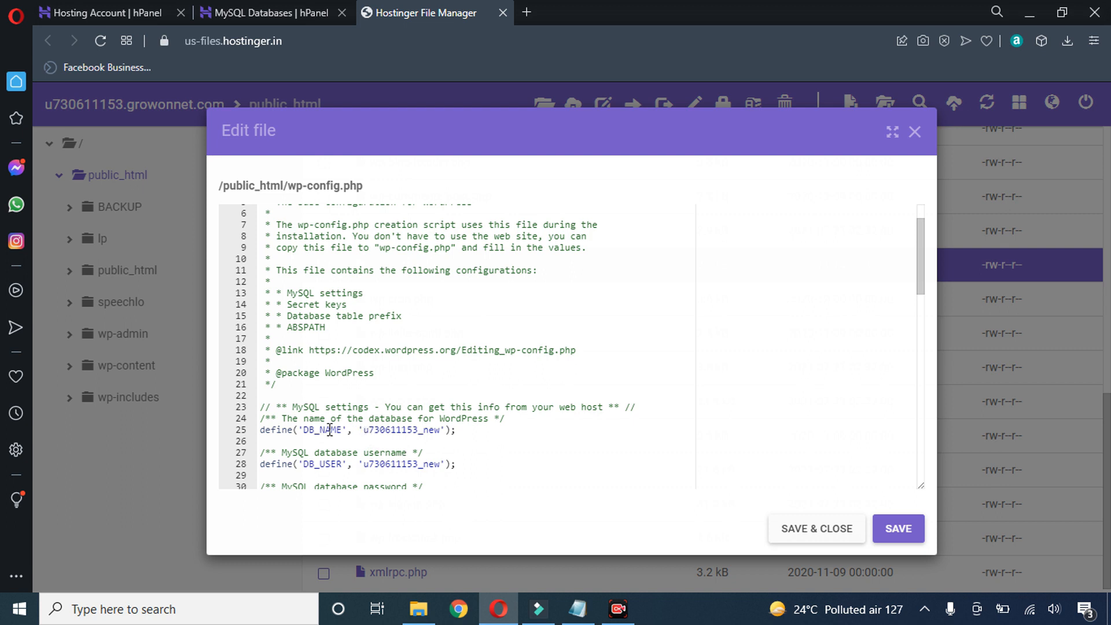
left_click_drag(359, 430, 434, 430)
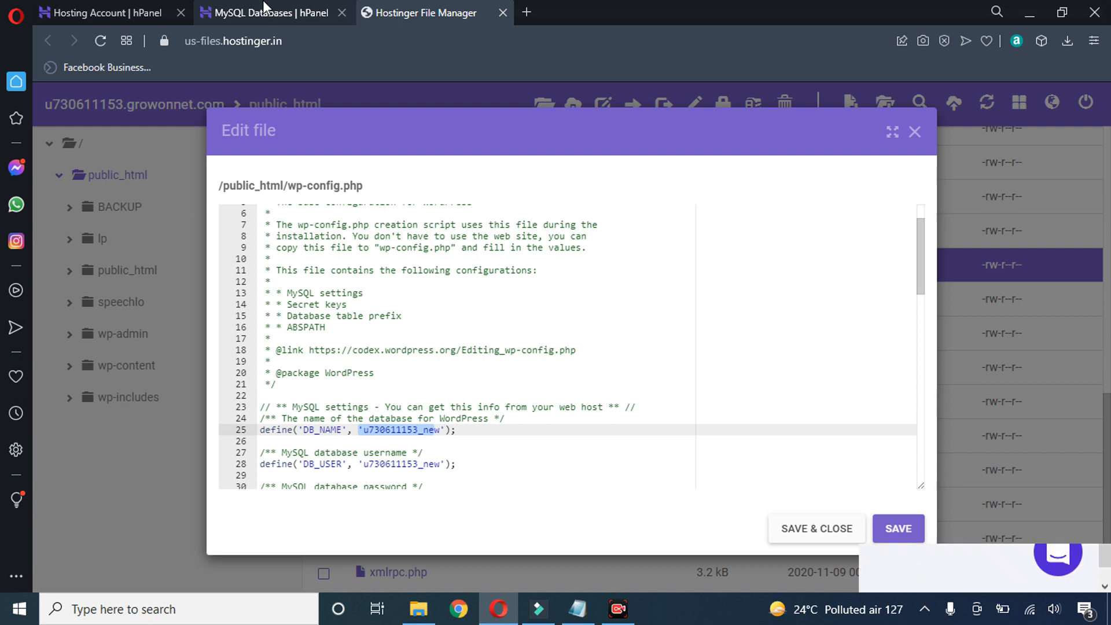
left_click(264, 8)
left_click_drag(402, 417, 317, 417)
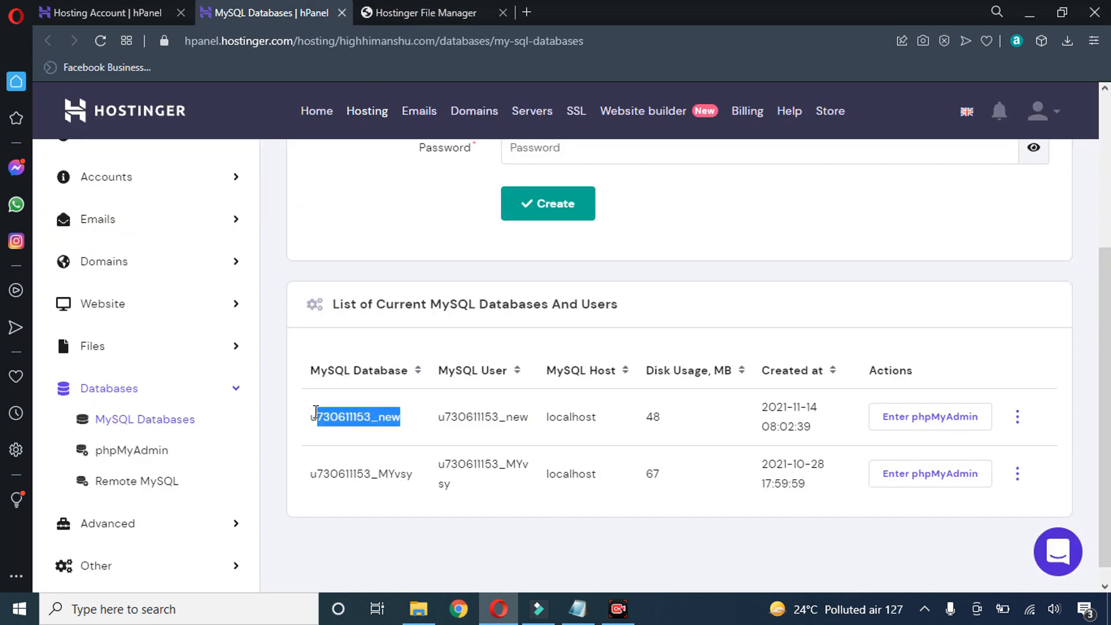
left_click(427, 7)
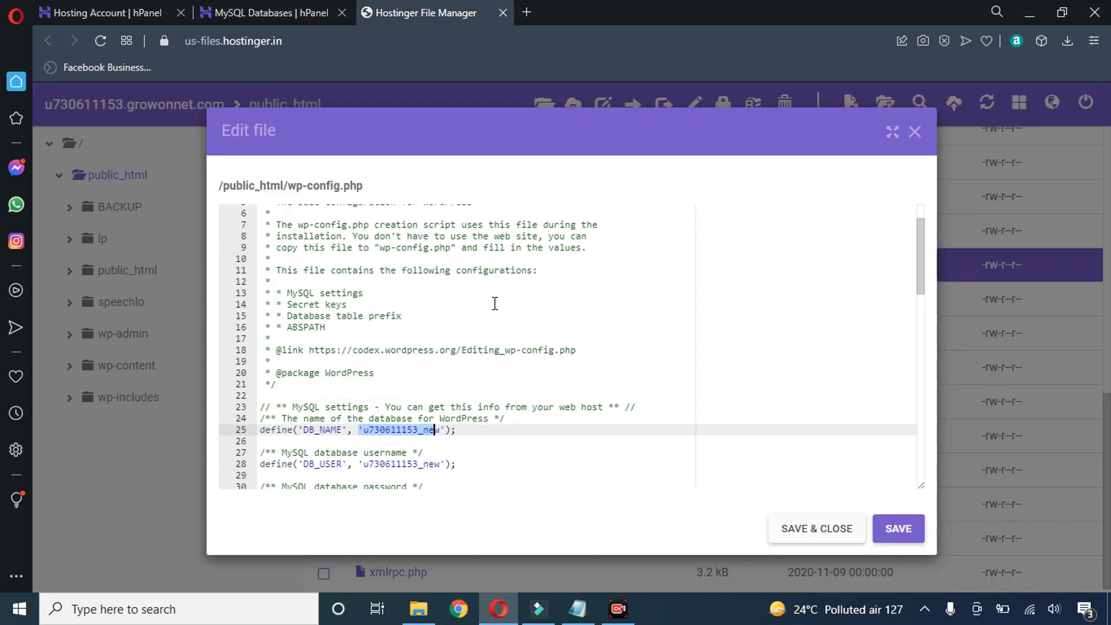
left_click(491, 373)
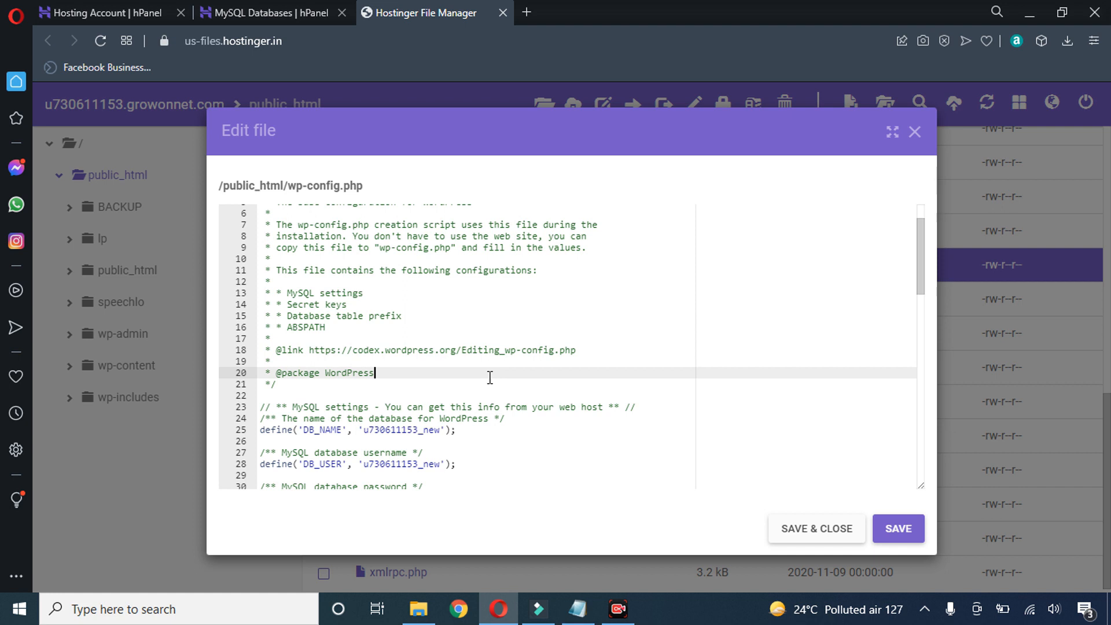
left_click(441, 430)
left_click(359, 429)
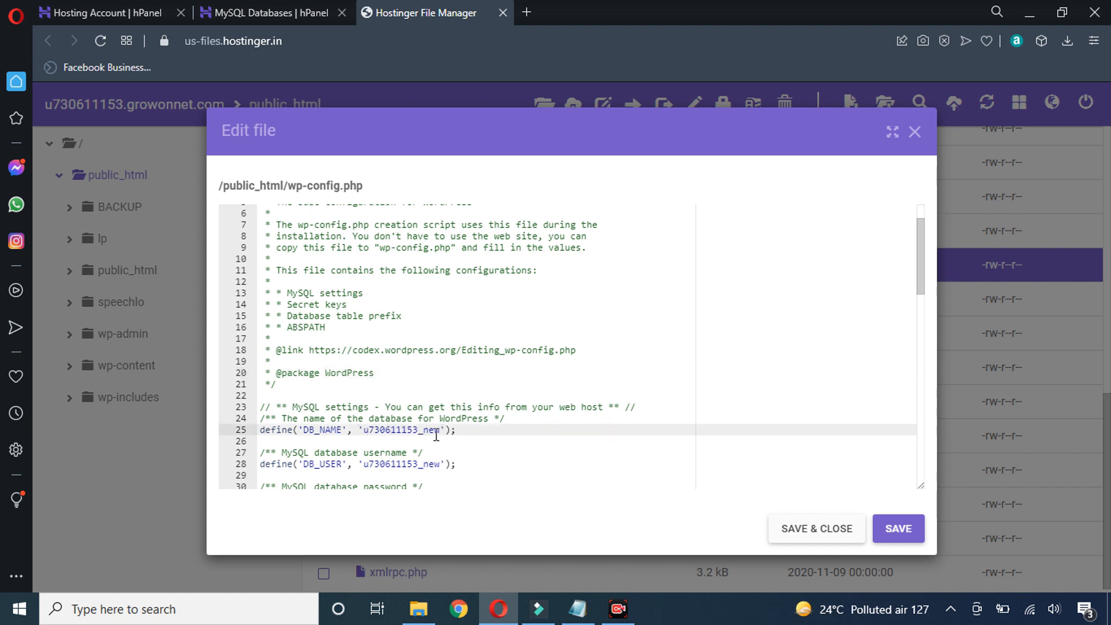
Step: Compare the DB_HOST value in wp-config.php with the MySQL host listed in hPanel, then save and close the file
scroll(441, 429, "down", 5)
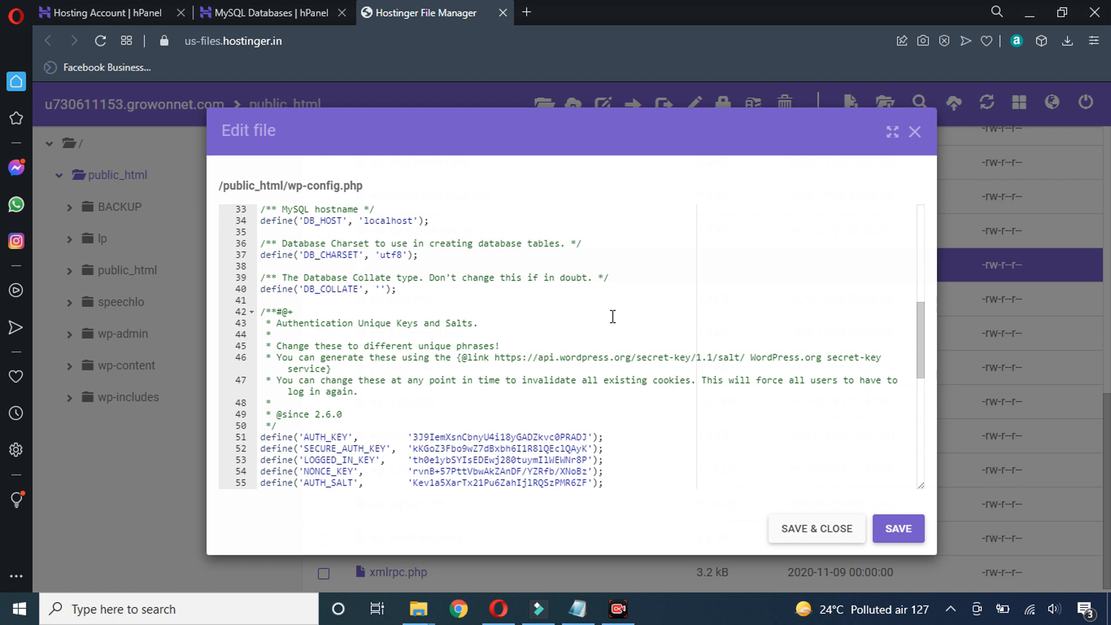
left_click_drag(341, 221, 305, 221)
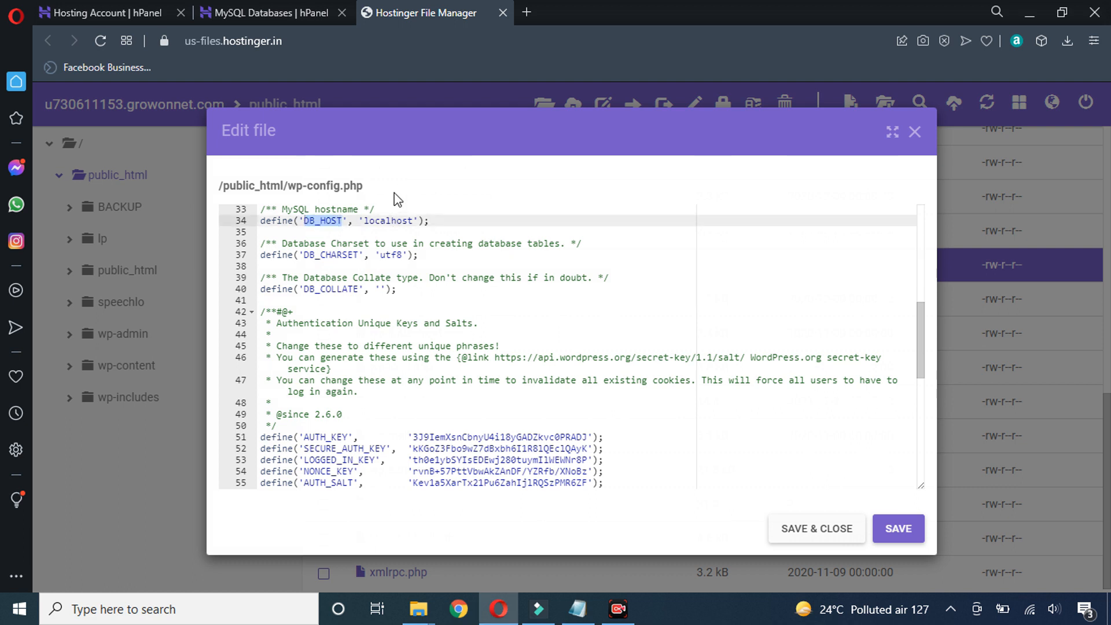
left_click(268, 14)
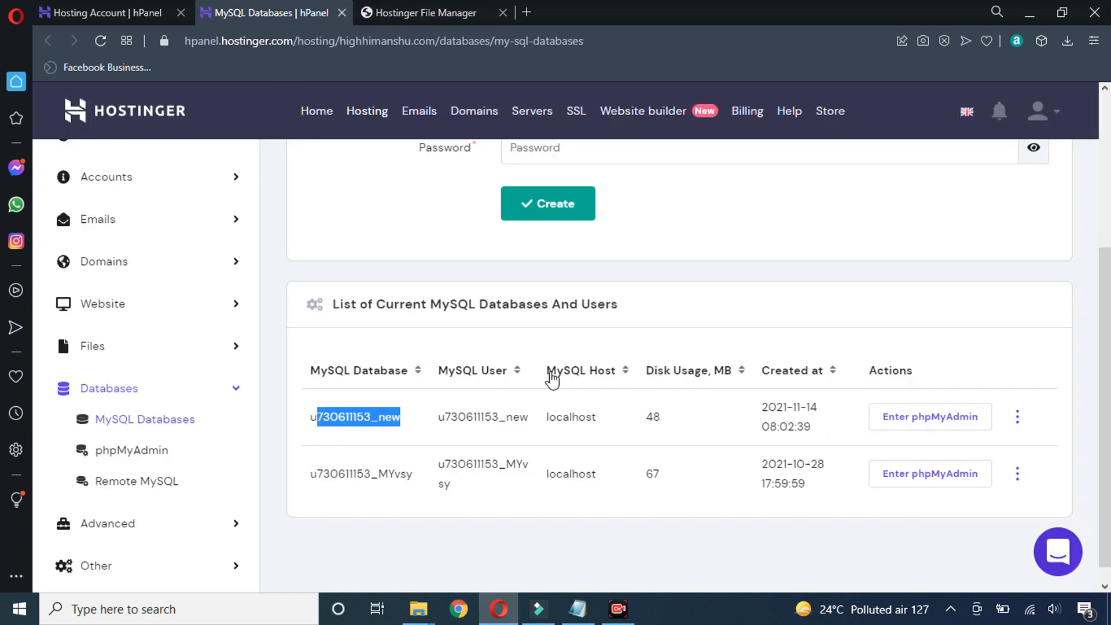
left_click_drag(600, 418, 546, 416)
left_click(411, 13)
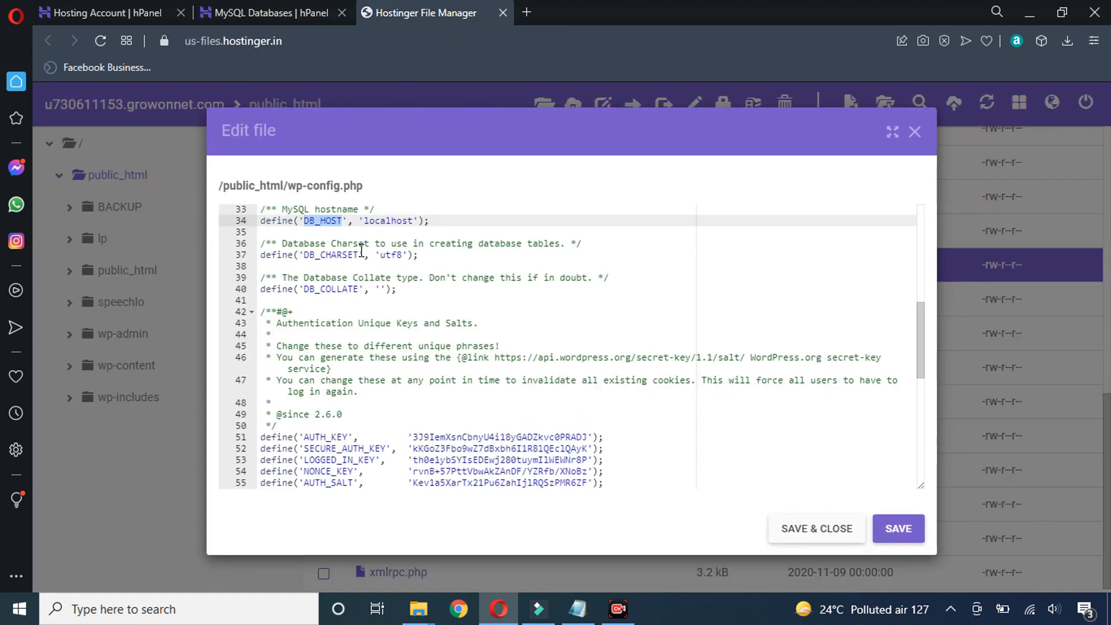
double_click(377, 220)
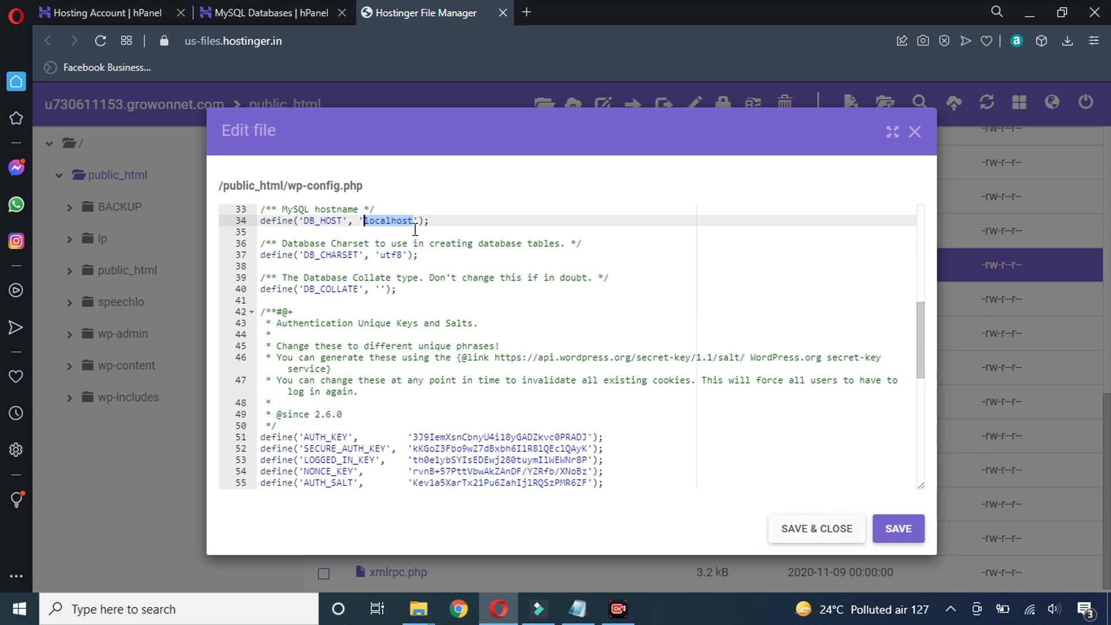
left_click(839, 534)
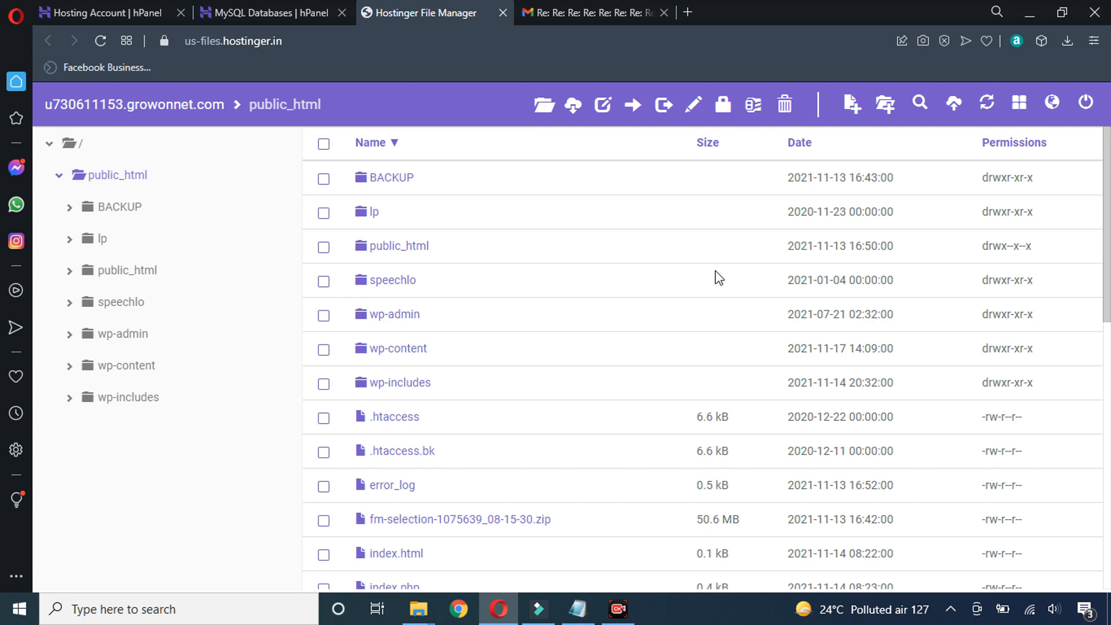
Step: View the upload dialog for public_html, cancel it, and look through the folder's file list
left_click(953, 98)
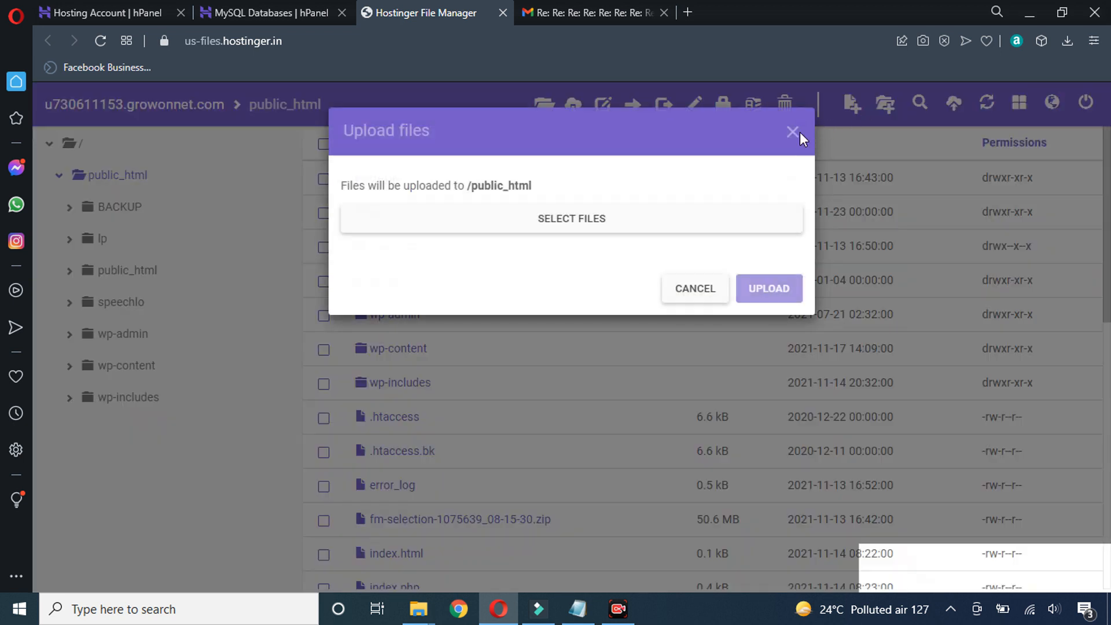
left_click(793, 131)
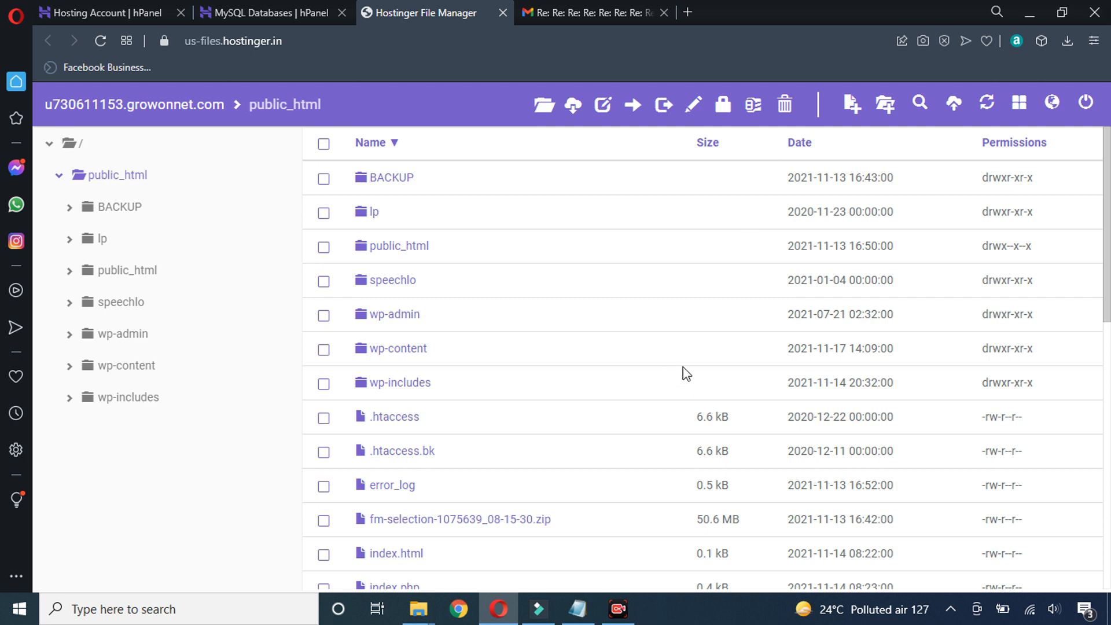
scroll(579, 289, "down", 5)
scroll(428, 330, "up", 5)
scroll(417, 243, "down", 6)
scroll(434, 338, "down", 5)
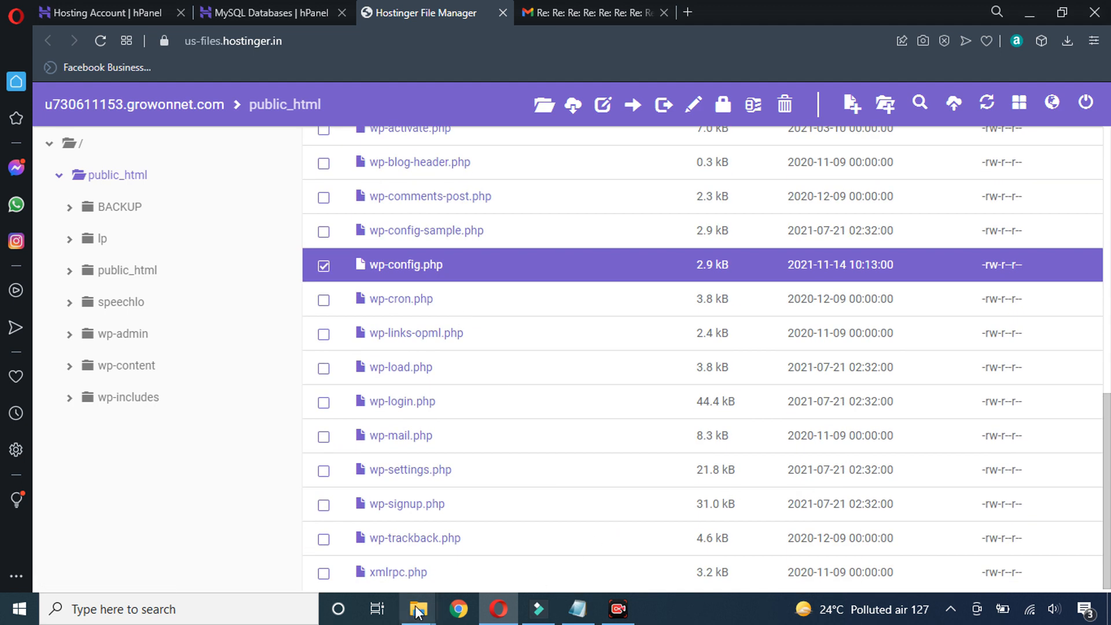
Step: Switch to File Explorer and open the public_html folder inside fm-selection-1075639_08-15-30 in the moved backup folder
mouse_move(415, 618)
left_click(553, 531)
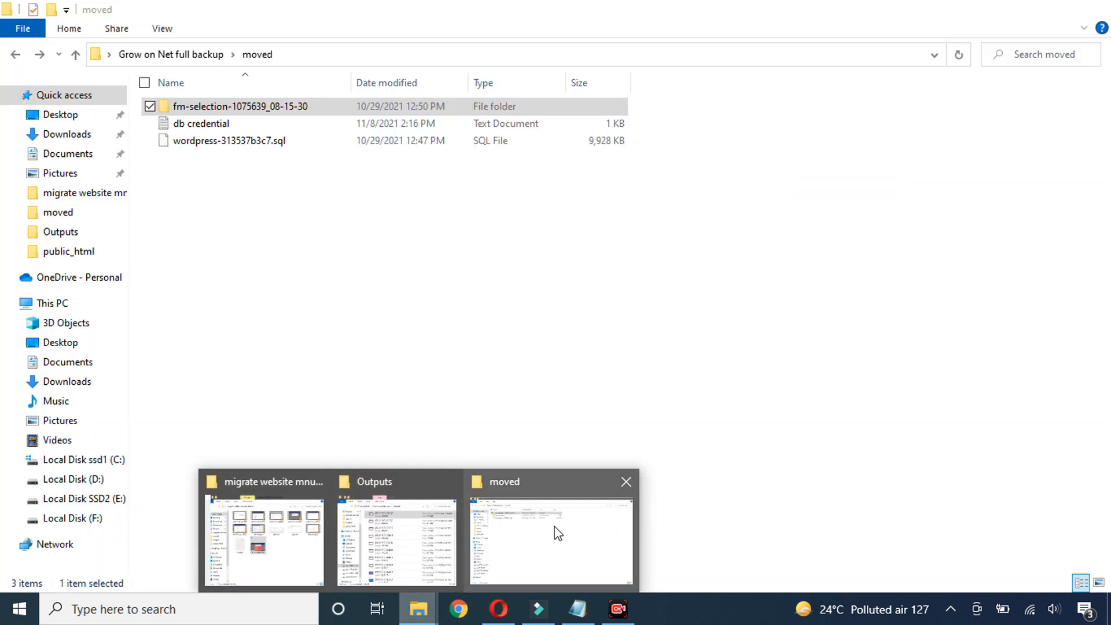
double_click(221, 112)
double_click(218, 110)
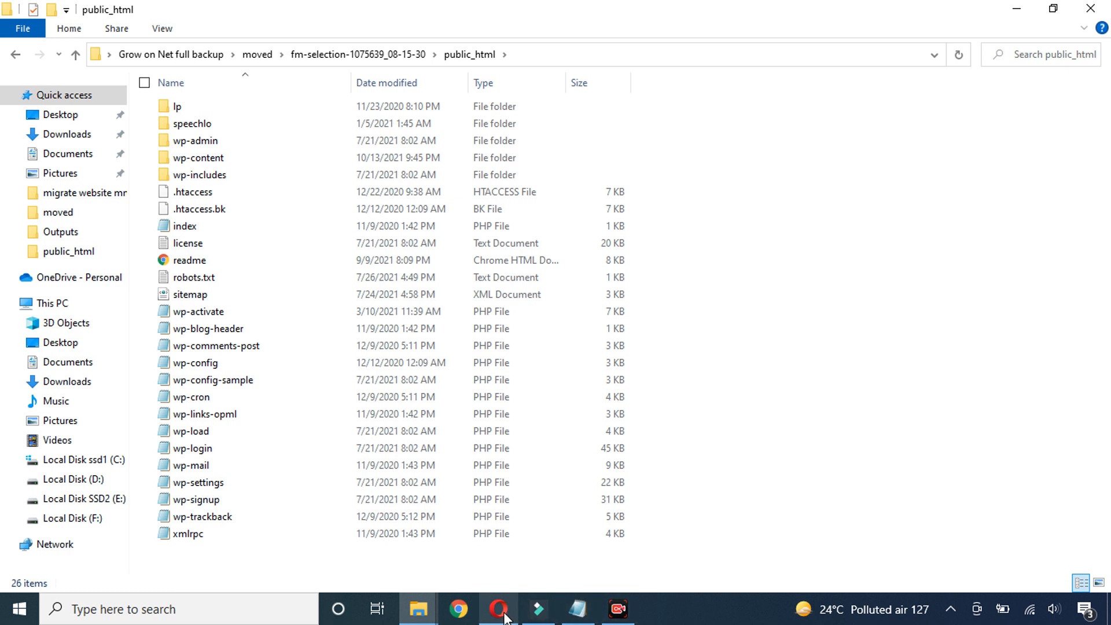
Step: Return to the browser and check the site zip and SQL database attachments in the Gmail conversation with Hostinger
left_click(499, 609)
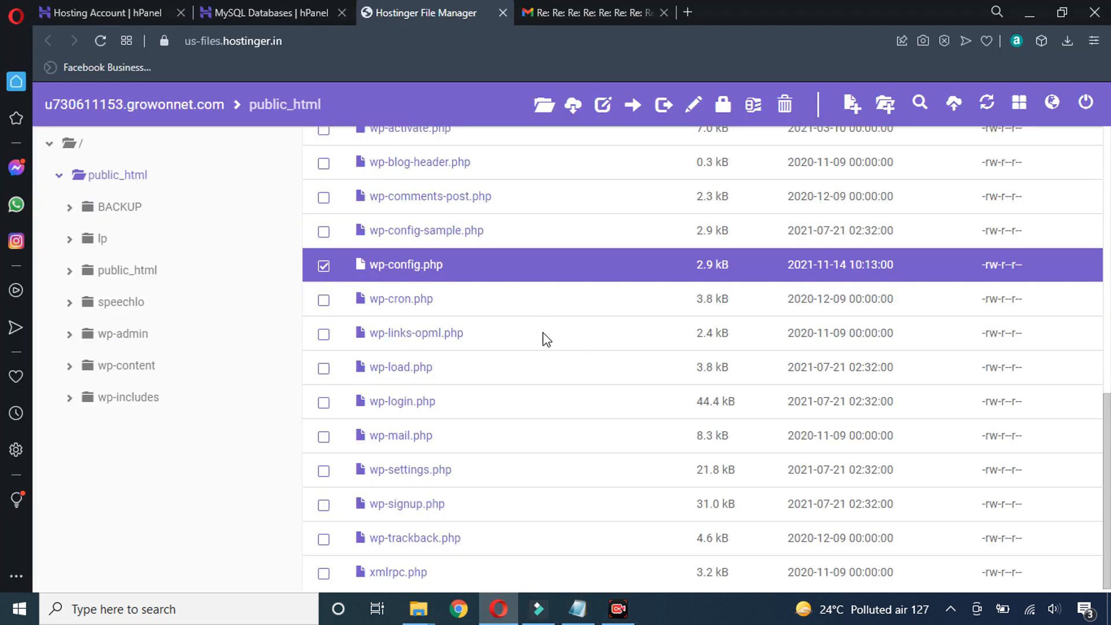
left_click(573, 13)
mouse_move(362, 266)
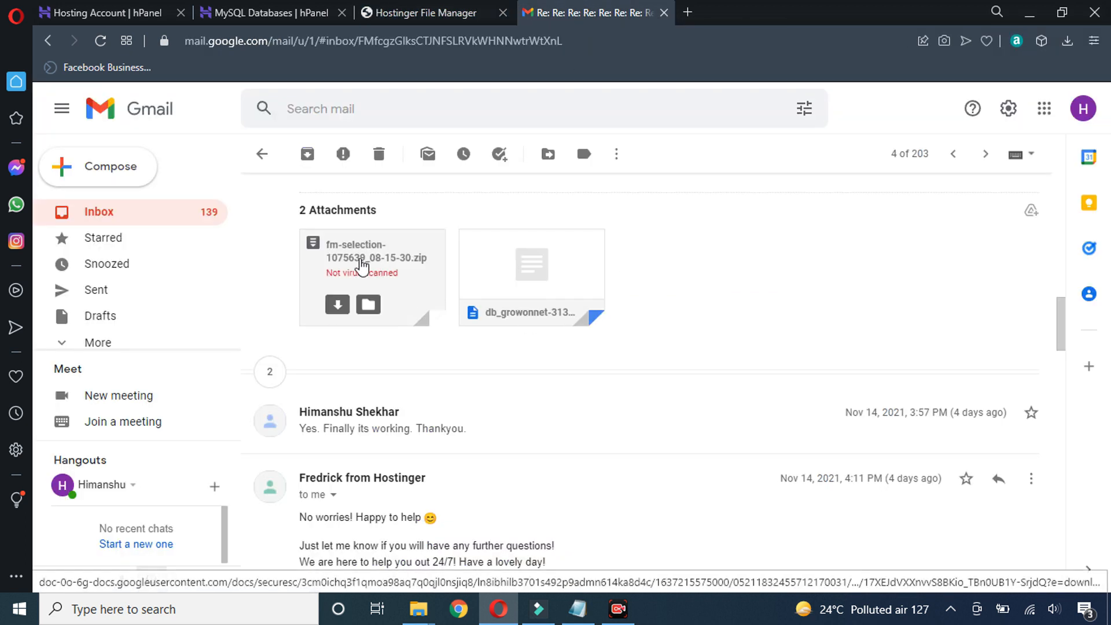
mouse_move(519, 272)
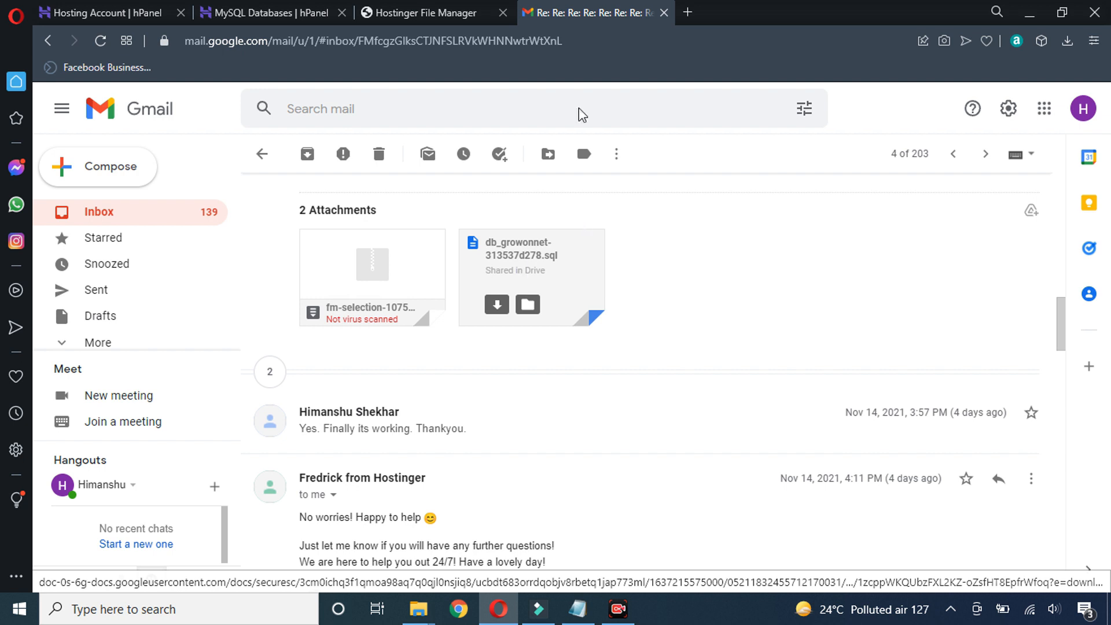
left_click(431, 12)
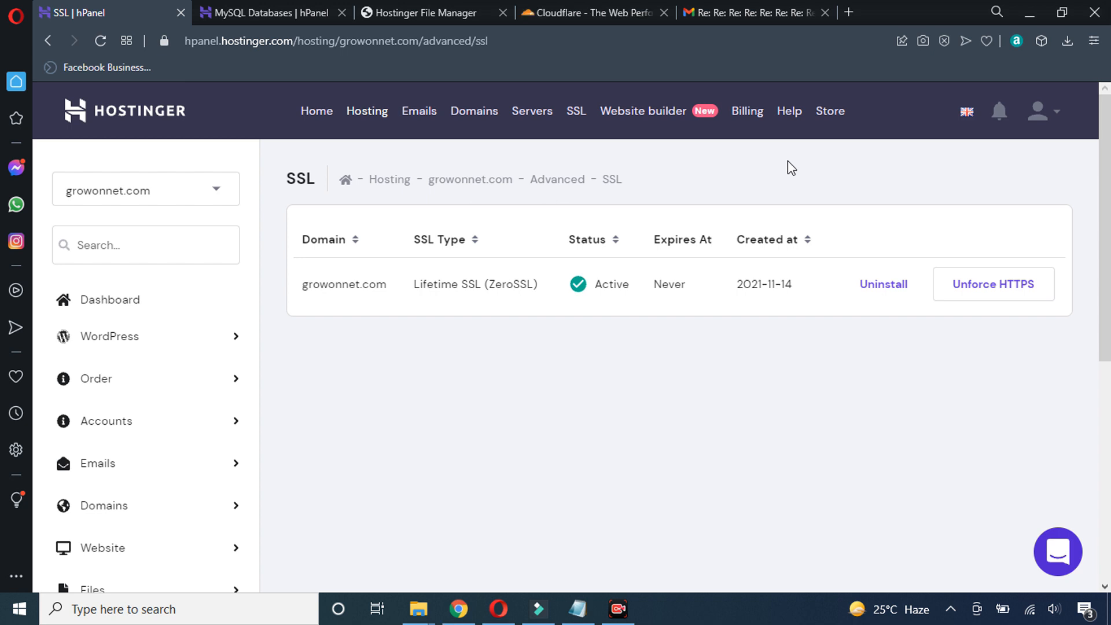
left_click(584, 13)
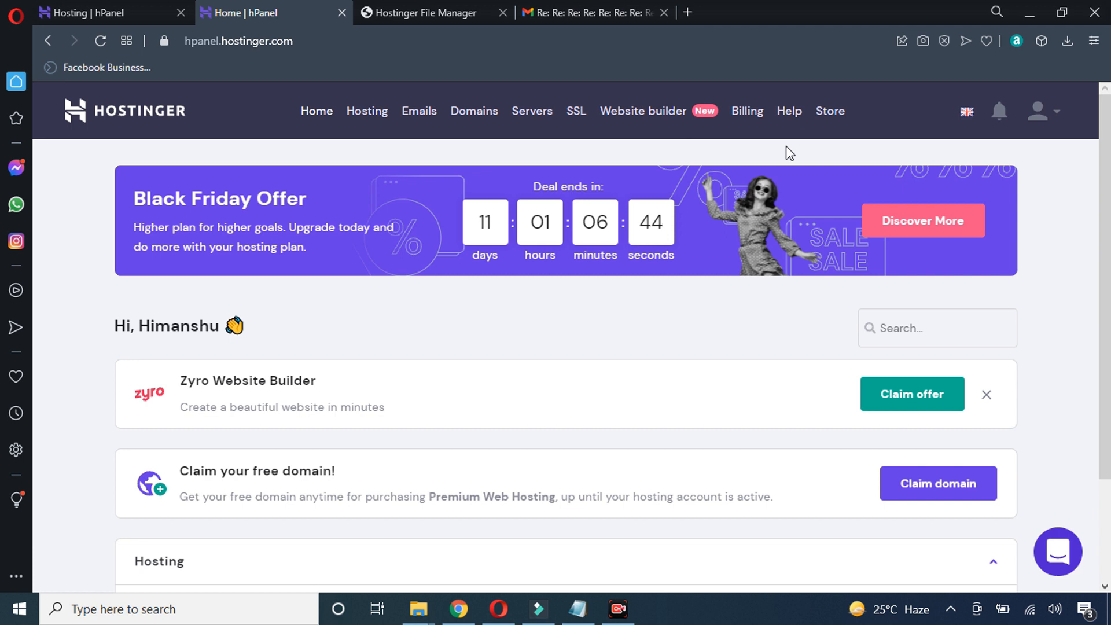
Step: Open the Add Website form for the Premium hosting plan and enter growonnet.com as the domain name
scroll(407, 212, "down", 2)
scroll(402, 204, "up", 2)
scroll(610, 332, "down", 2)
scroll(521, 243, "up", 2)
left_click(375, 118)
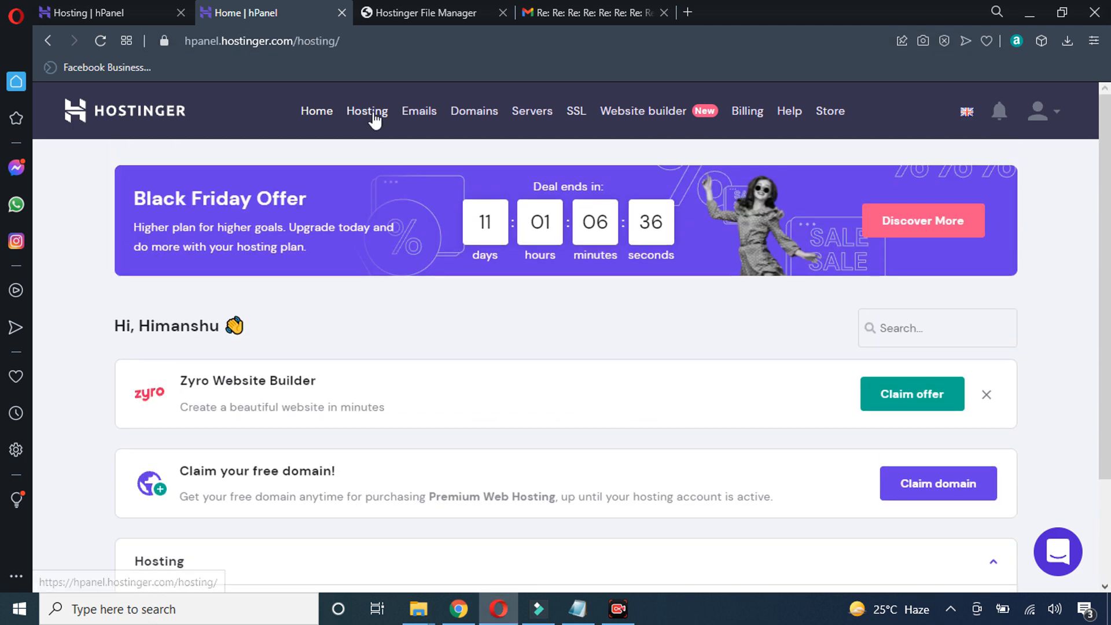
left_click(745, 389)
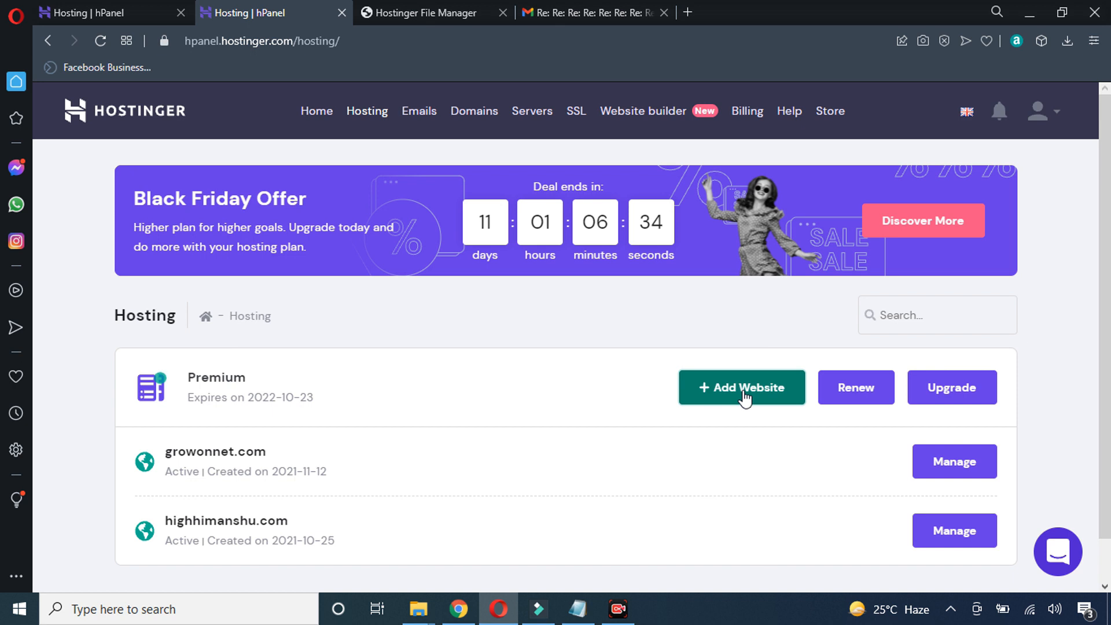
left_click(407, 342)
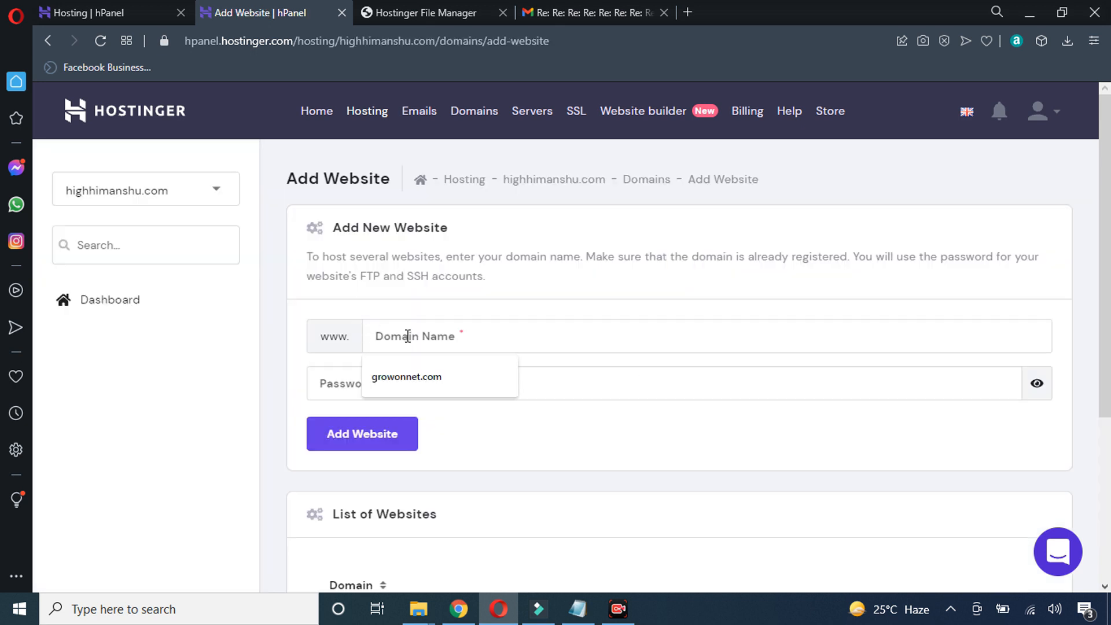
left_click(414, 380)
left_click(360, 392)
left_click(362, 434)
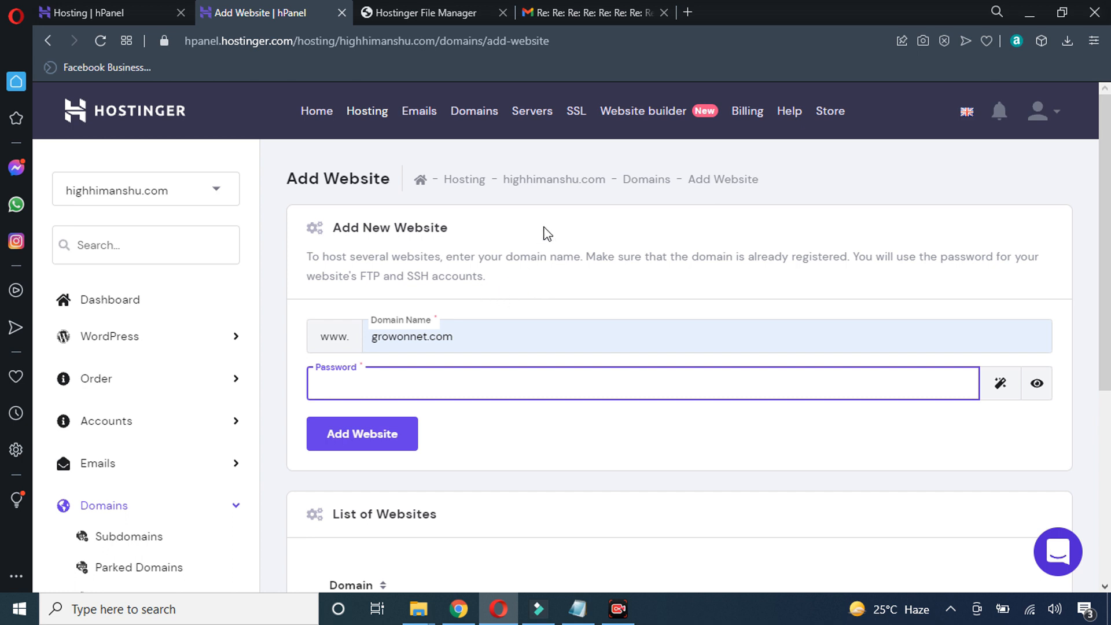
Step: Search growonnet.com's hosting settings for "deact" and open Deactivate Account to review the website deletion terms
left_click(364, 115)
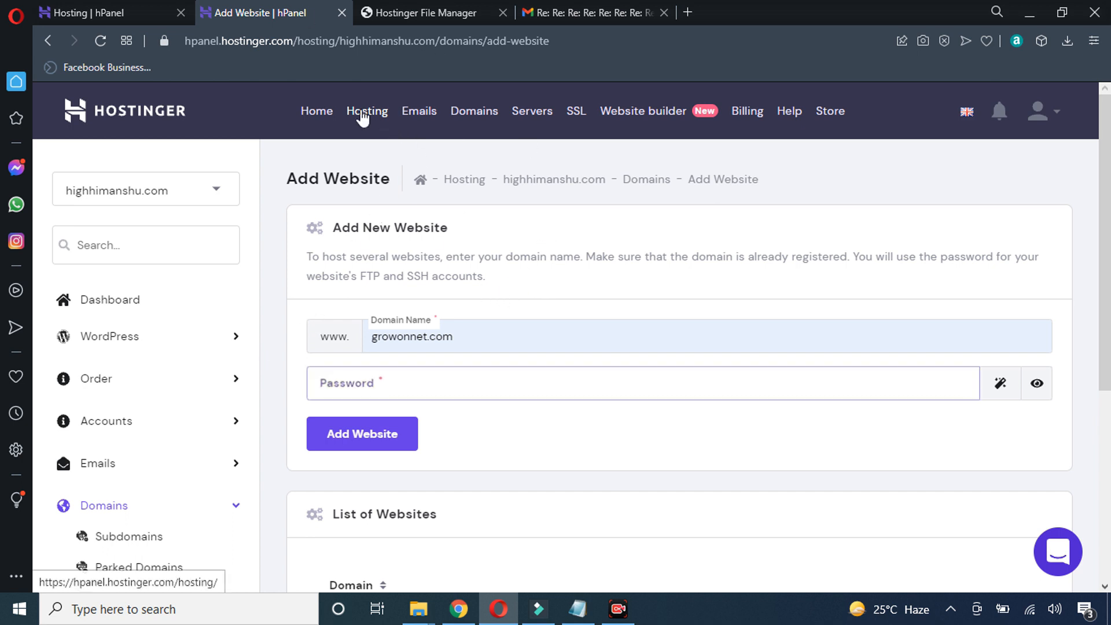
scroll(435, 345, "down", 1)
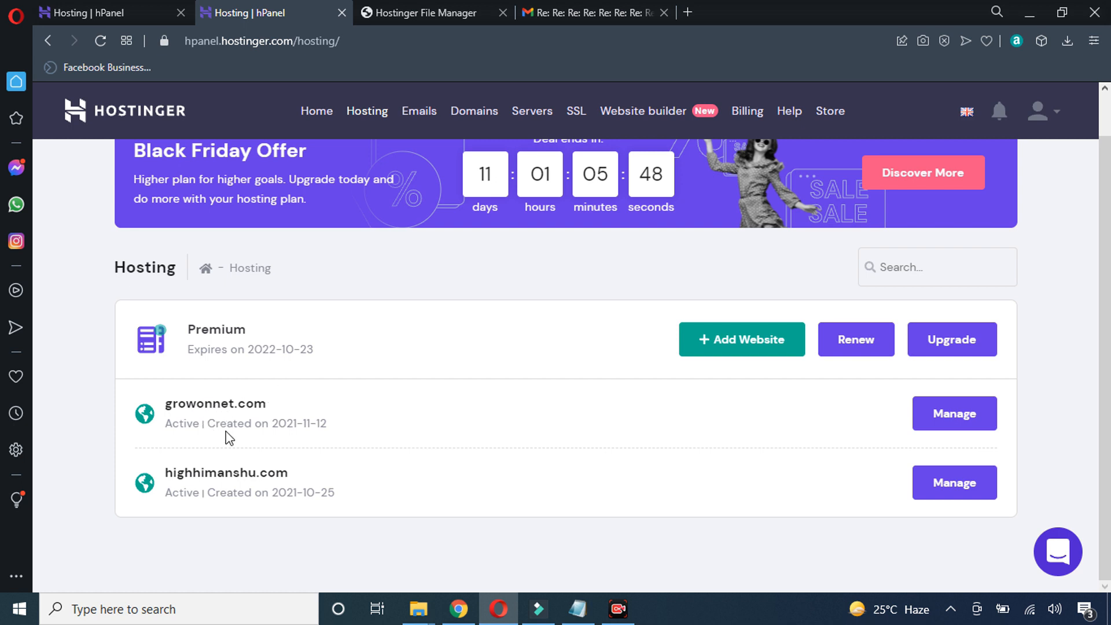
left_click(946, 422)
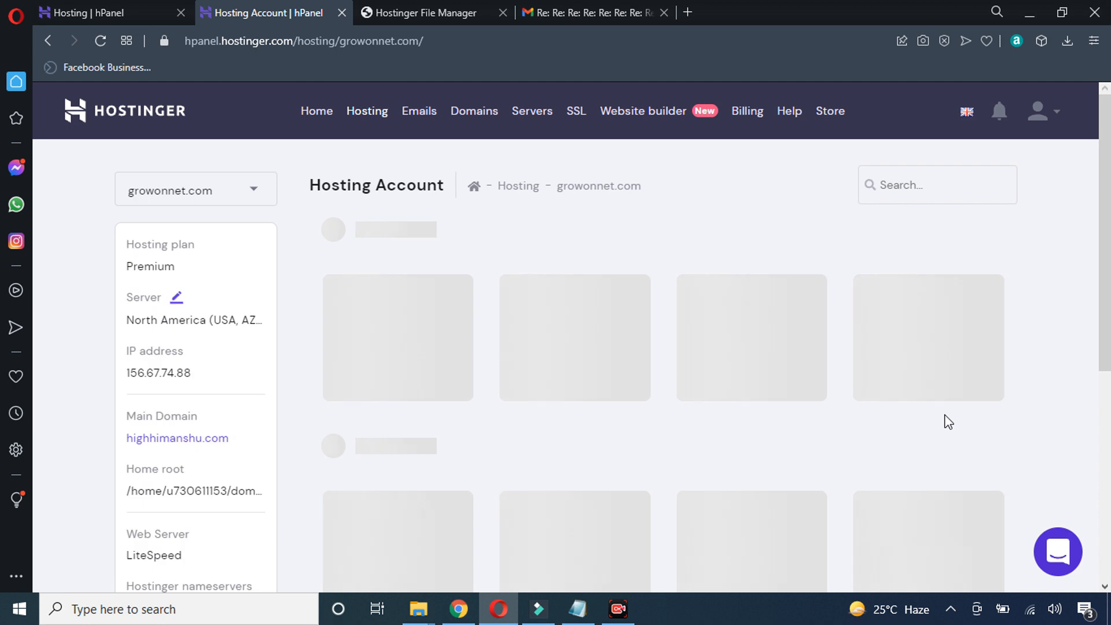
left_click(913, 186)
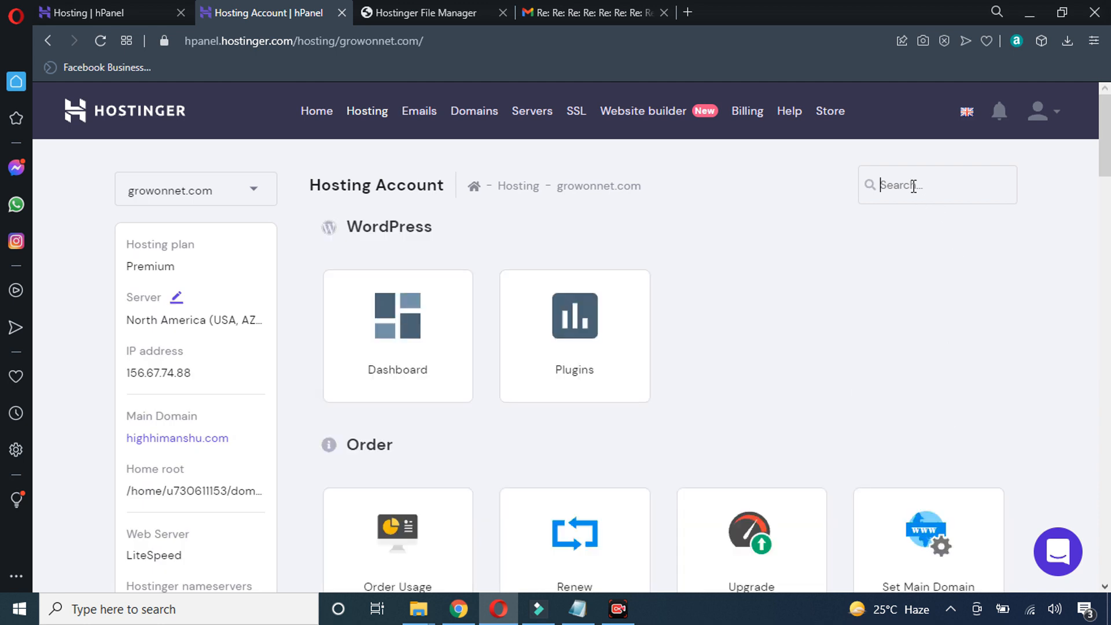
type("deact")
scroll(926, 232, "down", 3)
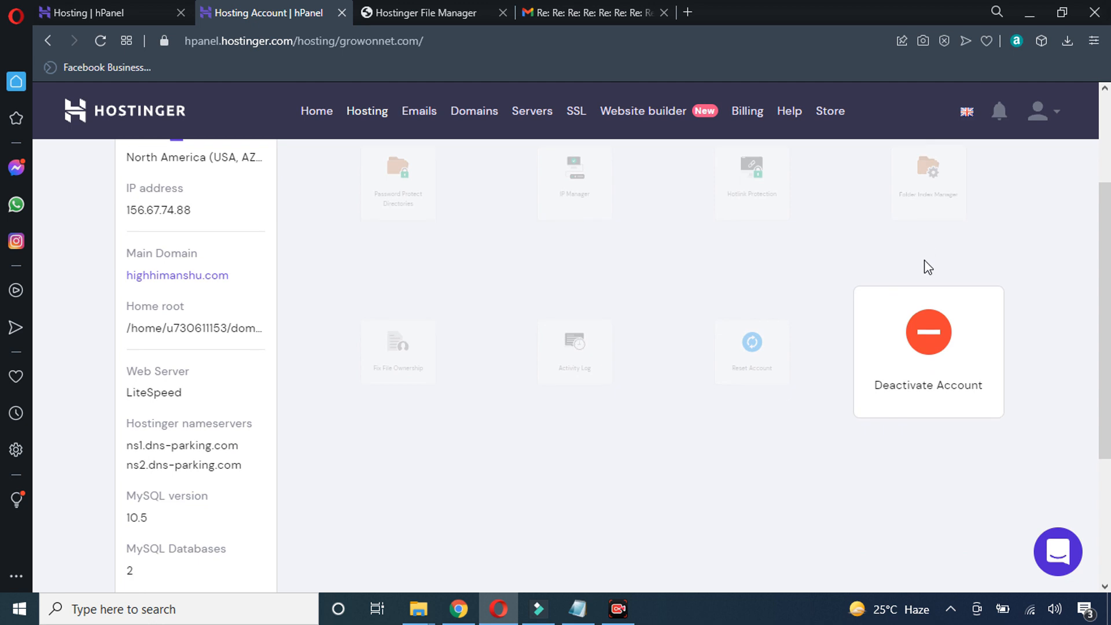
left_click(914, 351)
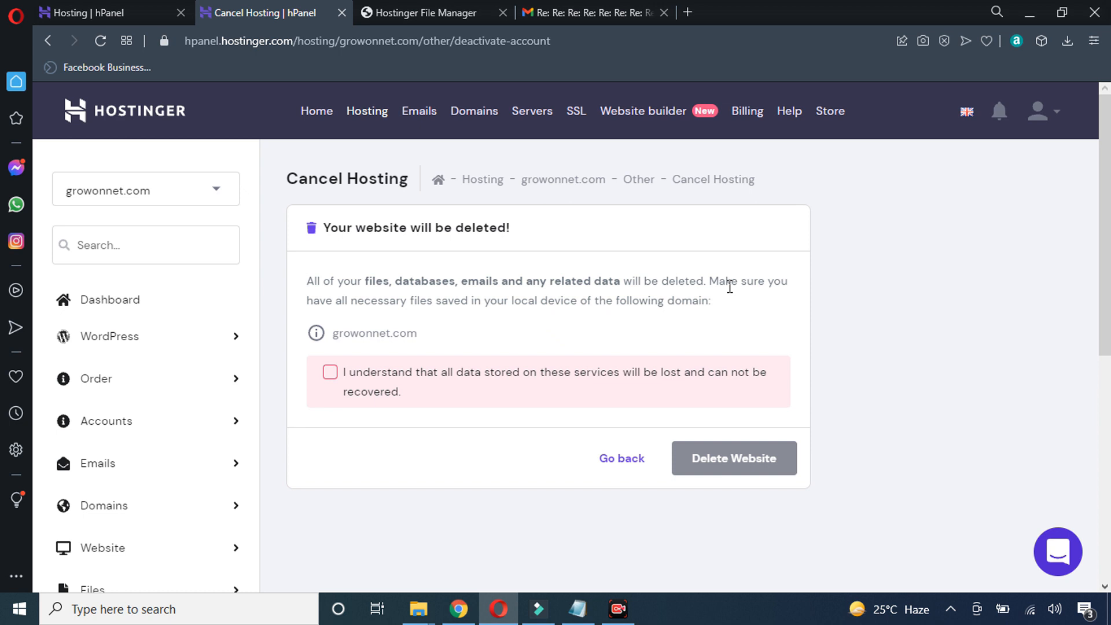
scroll(718, 284, "down", 2)
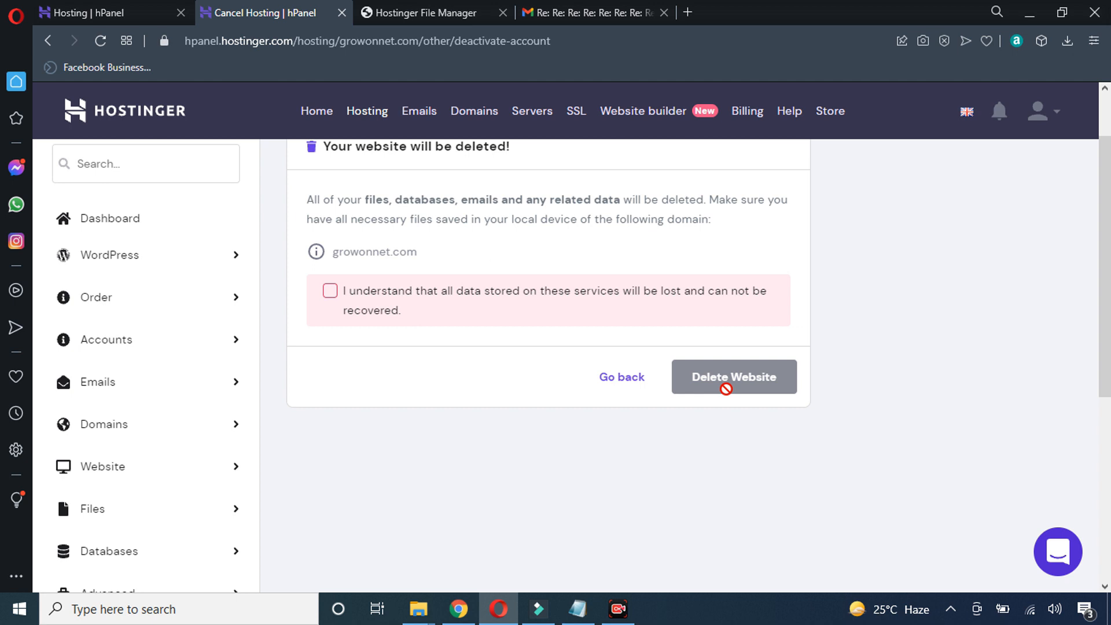
Step: Return to the Hosting overview and reopen the Add Website form to inspect its domain name and password fields
left_click(370, 114)
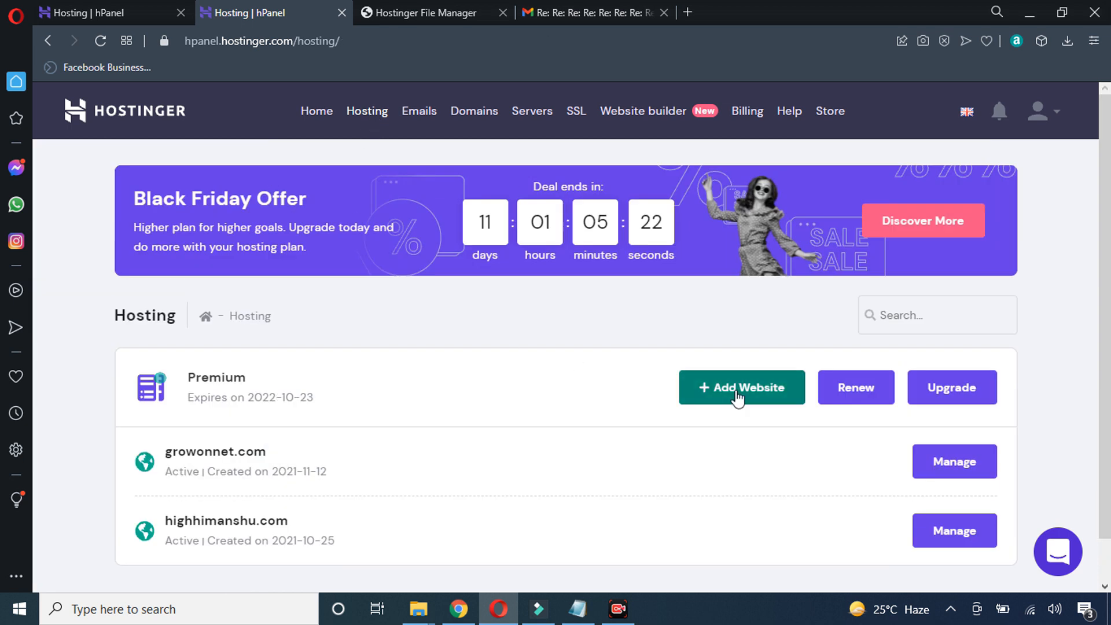
left_click(737, 398)
left_click(451, 340)
left_click(324, 380)
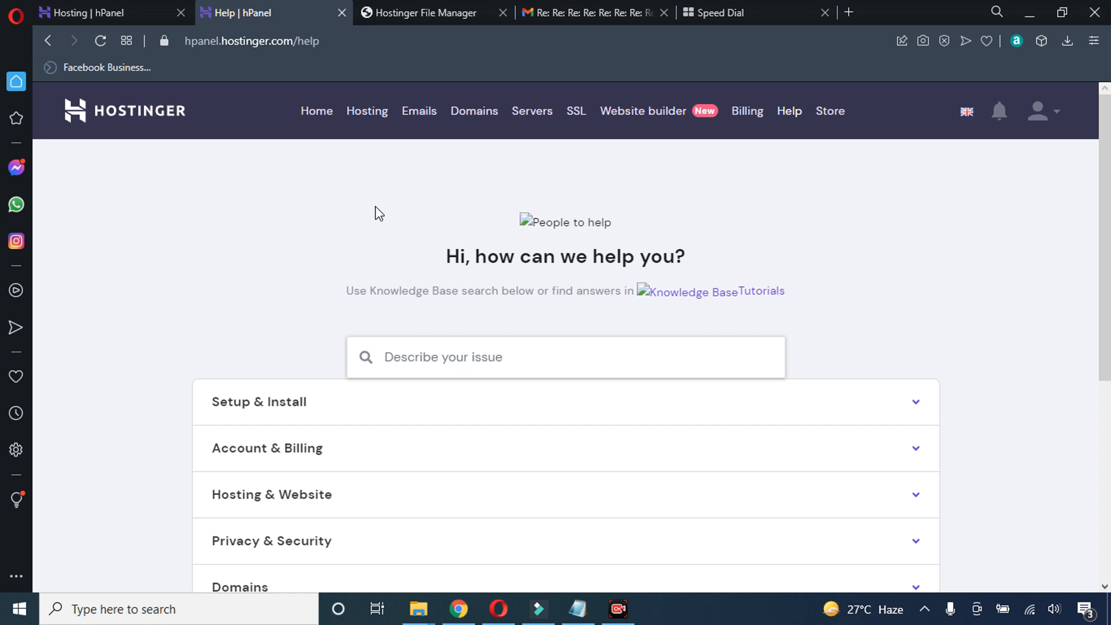
Step: Load growonnet.com in the empty browser tab and check the migrated website's home page
left_click(734, 16)
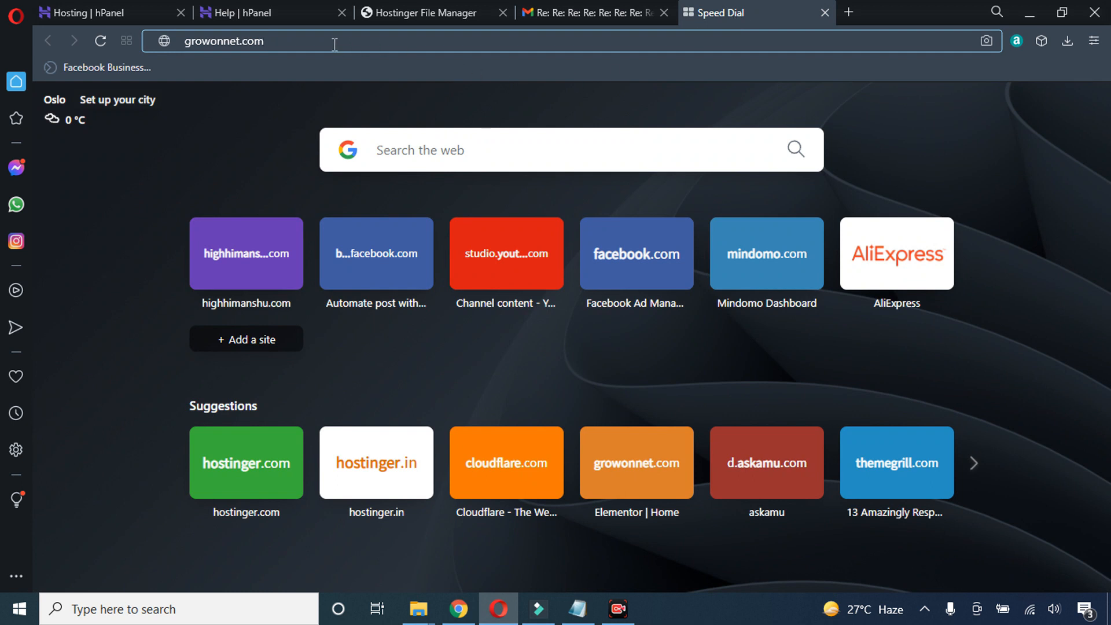
key("Return")
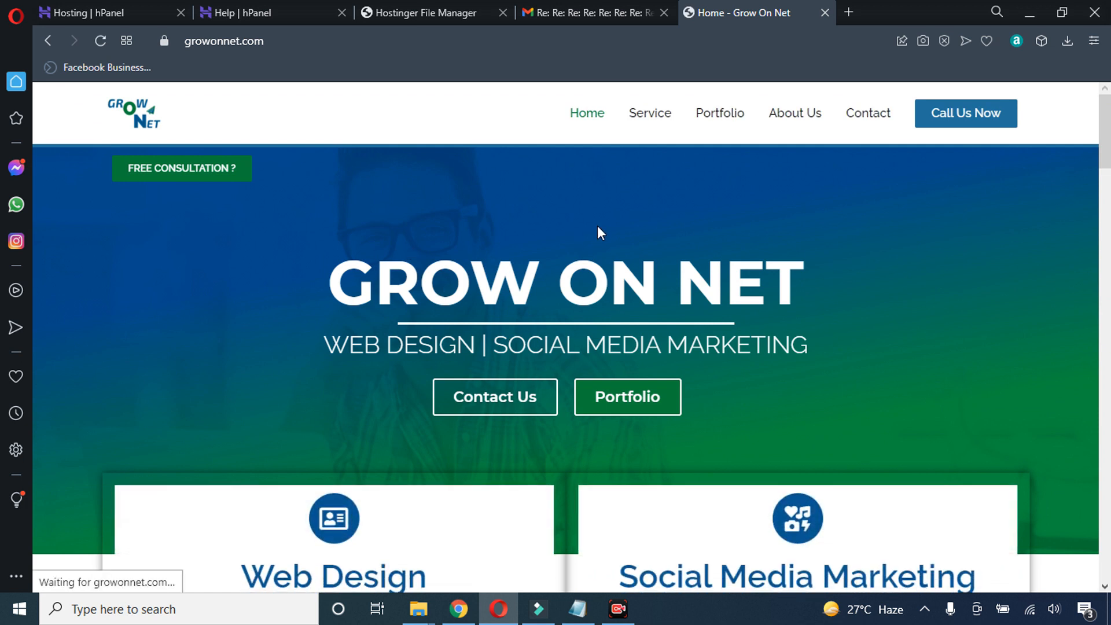
left_click_drag(597, 231, 466, 237)
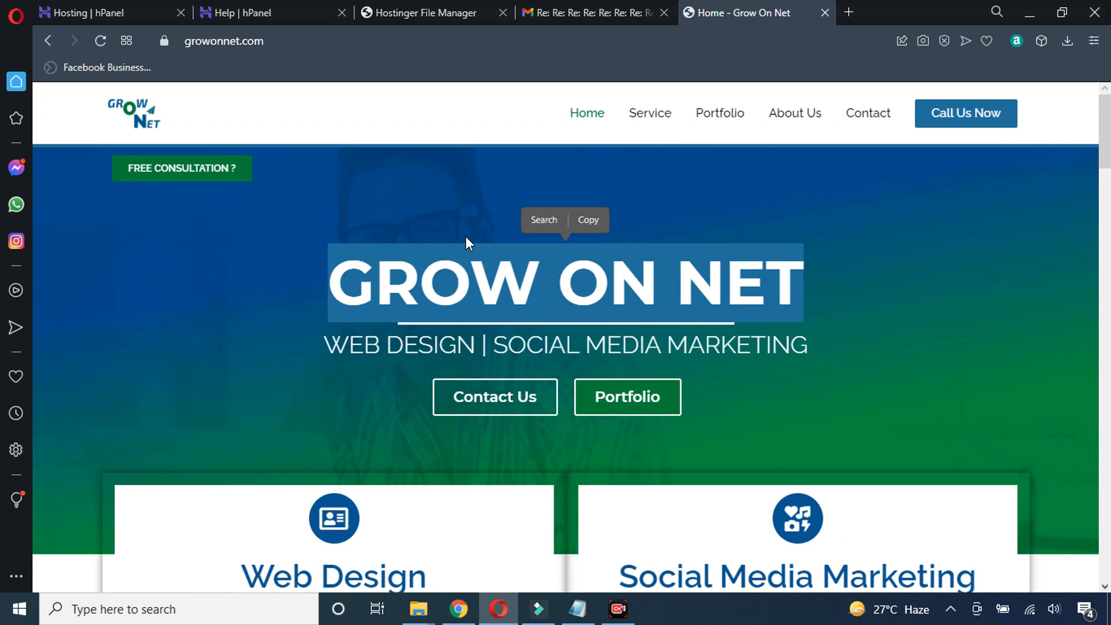
left_click(418, 208)
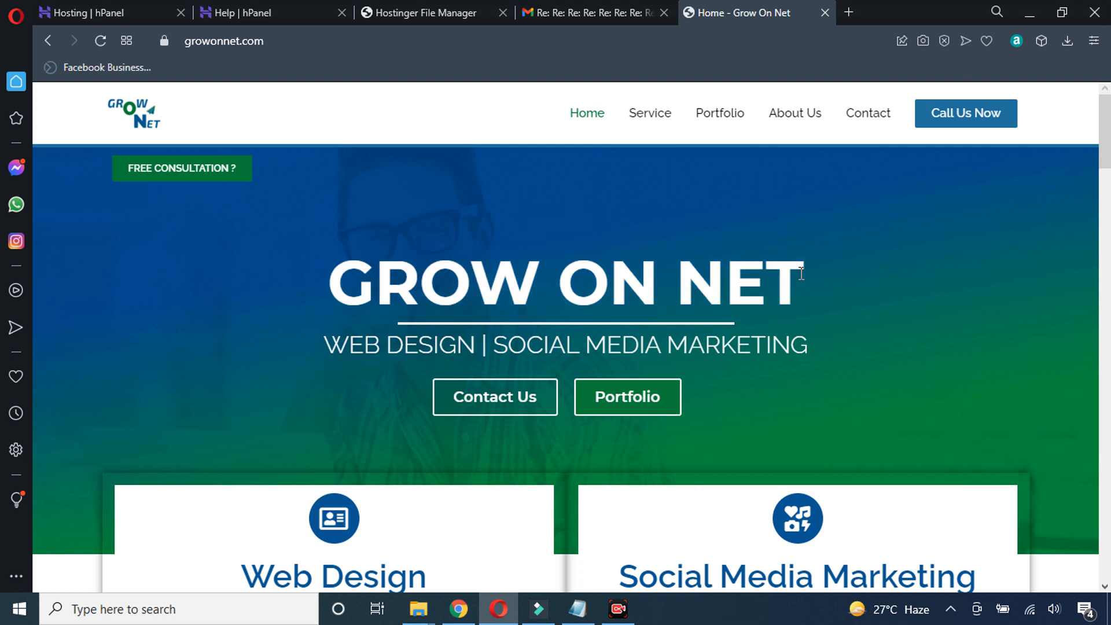